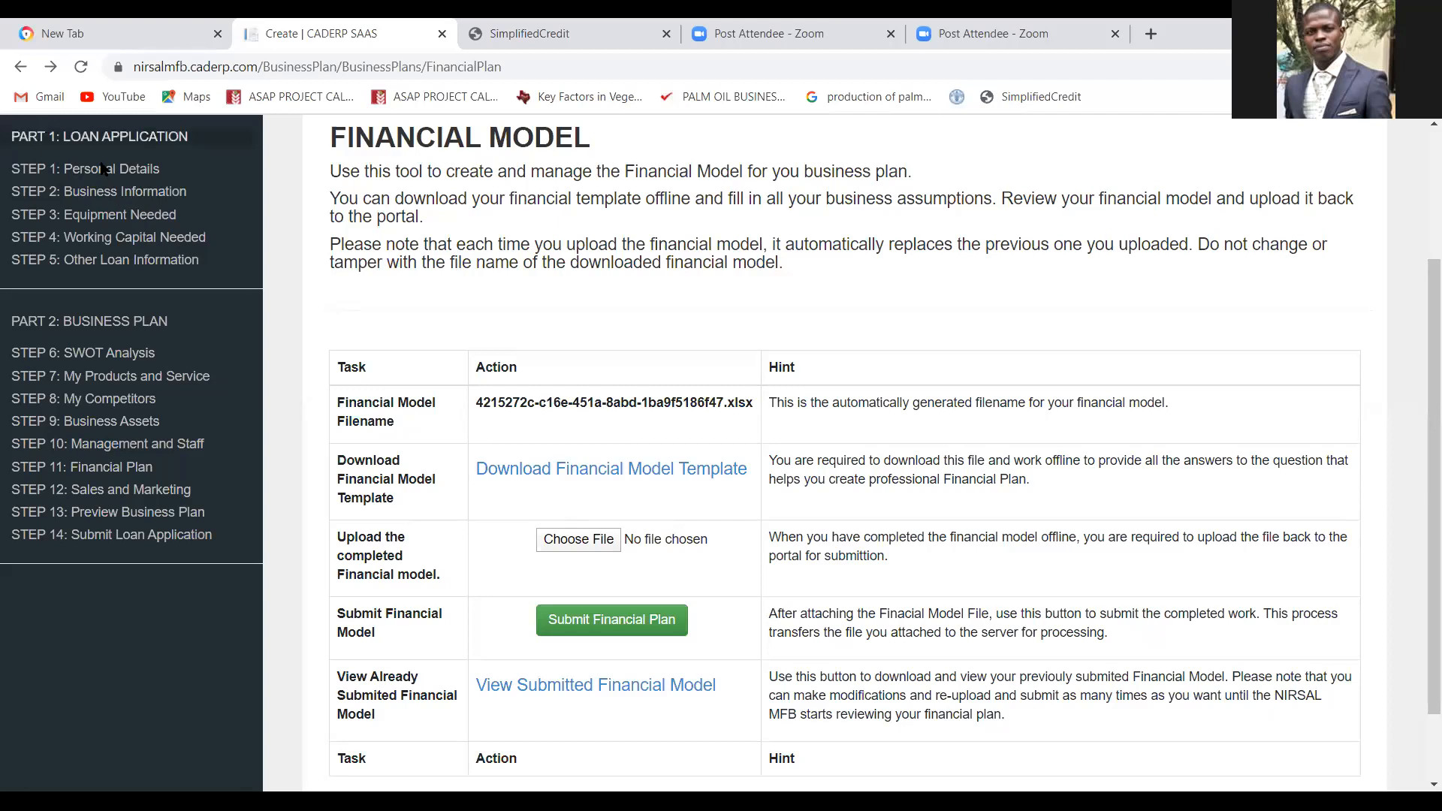
pyautogui.click(83, 237)
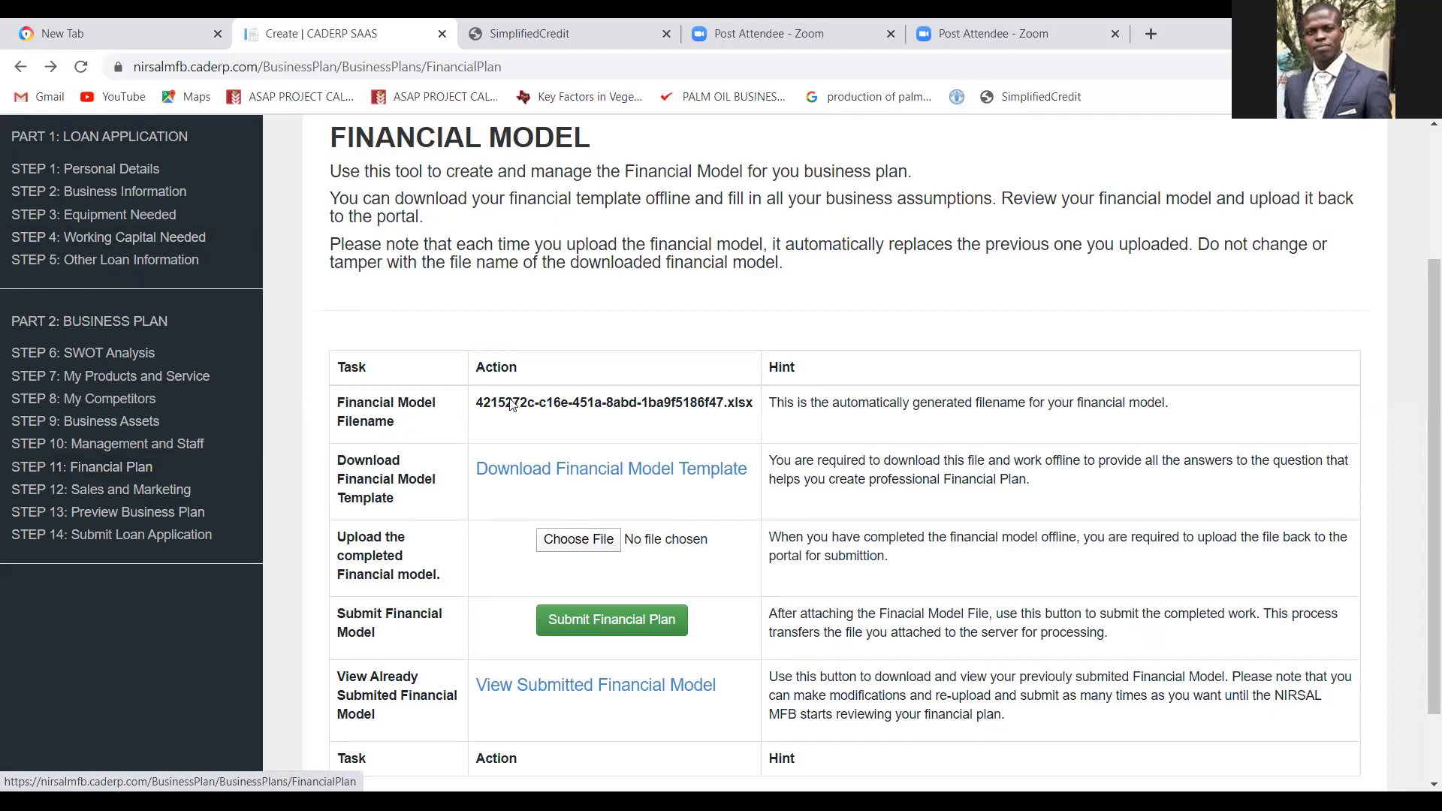
pyautogui.scroll(-2, 710, 300)
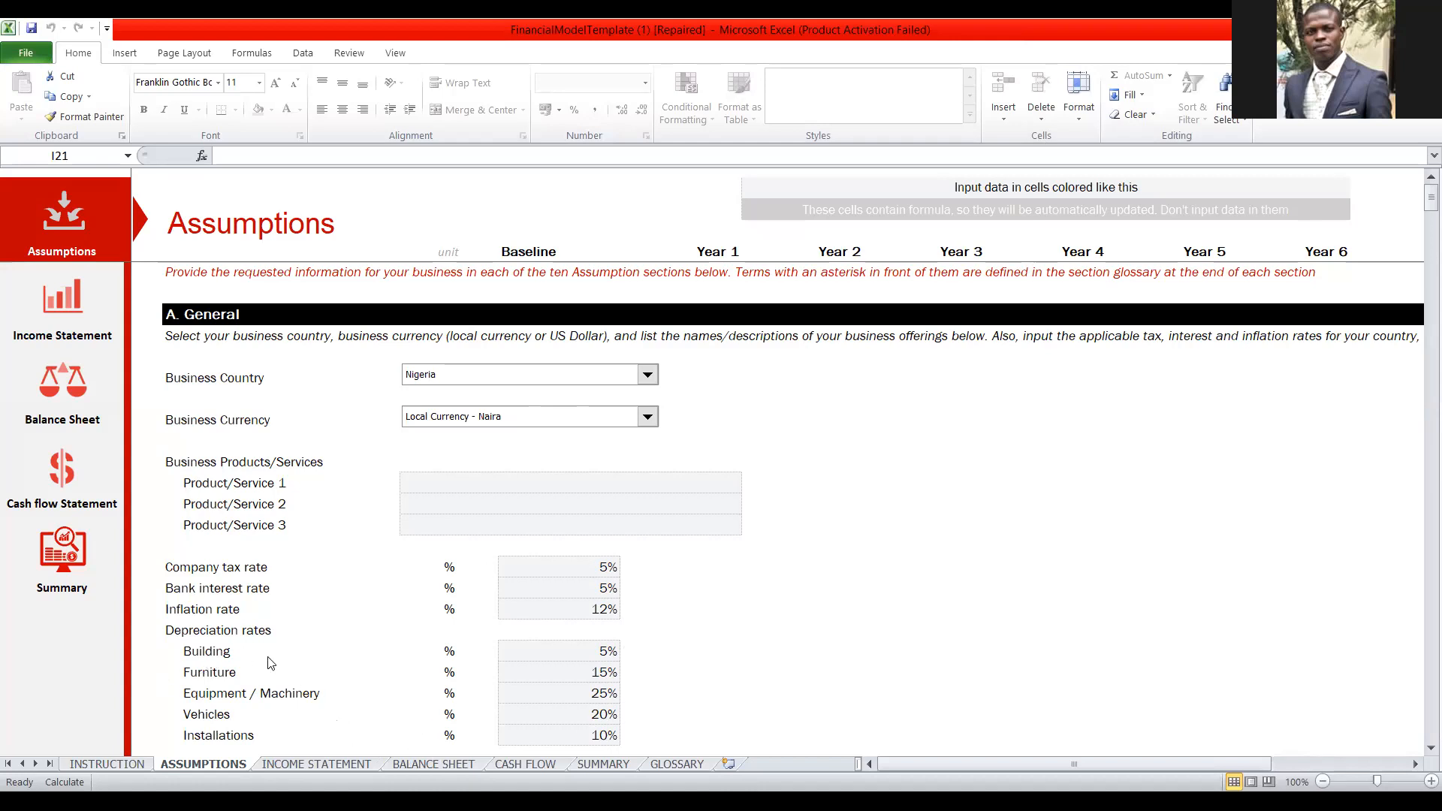
# Switch to the FinancialModelTemplate workbook in Excel and look through every sheet from INSTRUCTION to GLOSSARY.
pyautogui.click(8, 764)
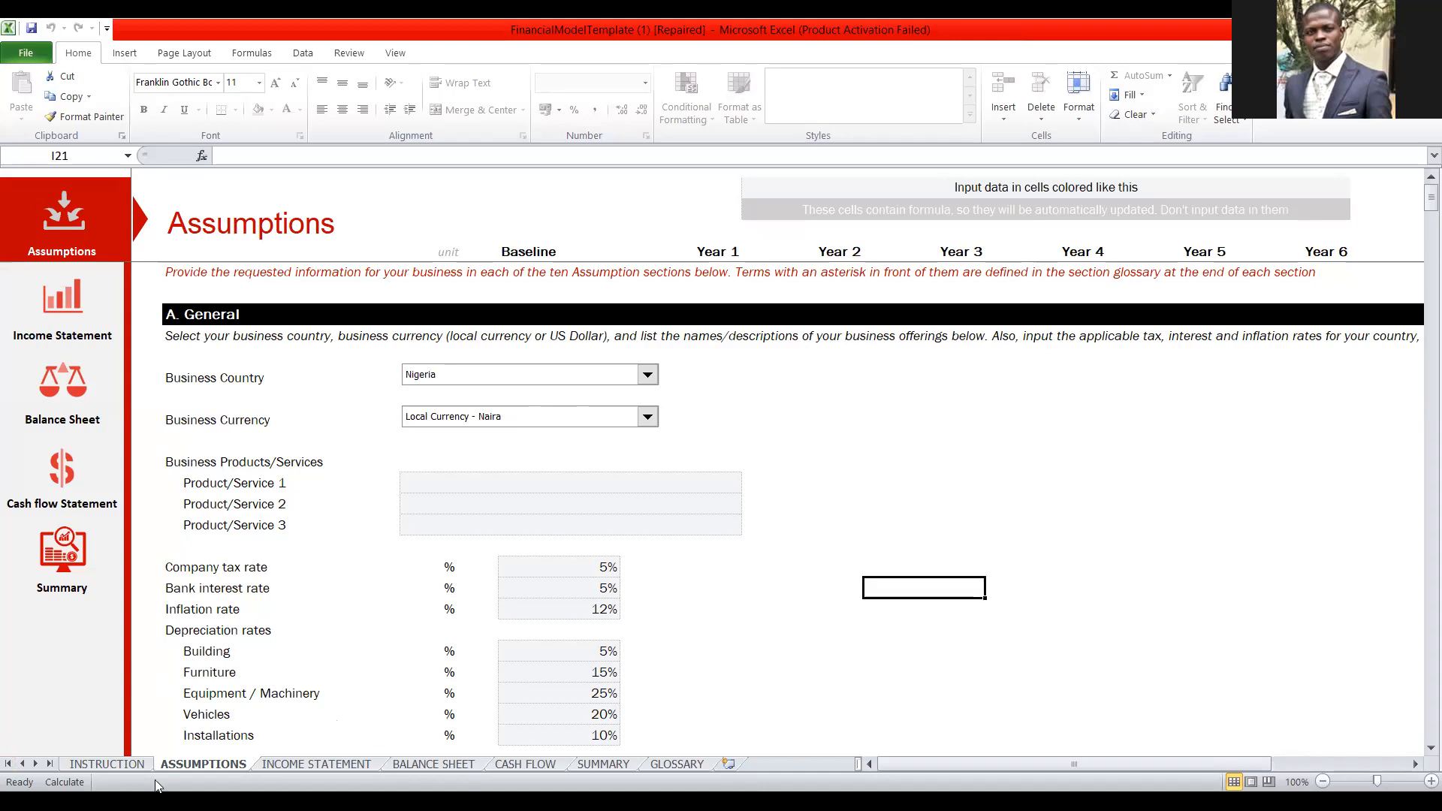
pyautogui.click(106, 764)
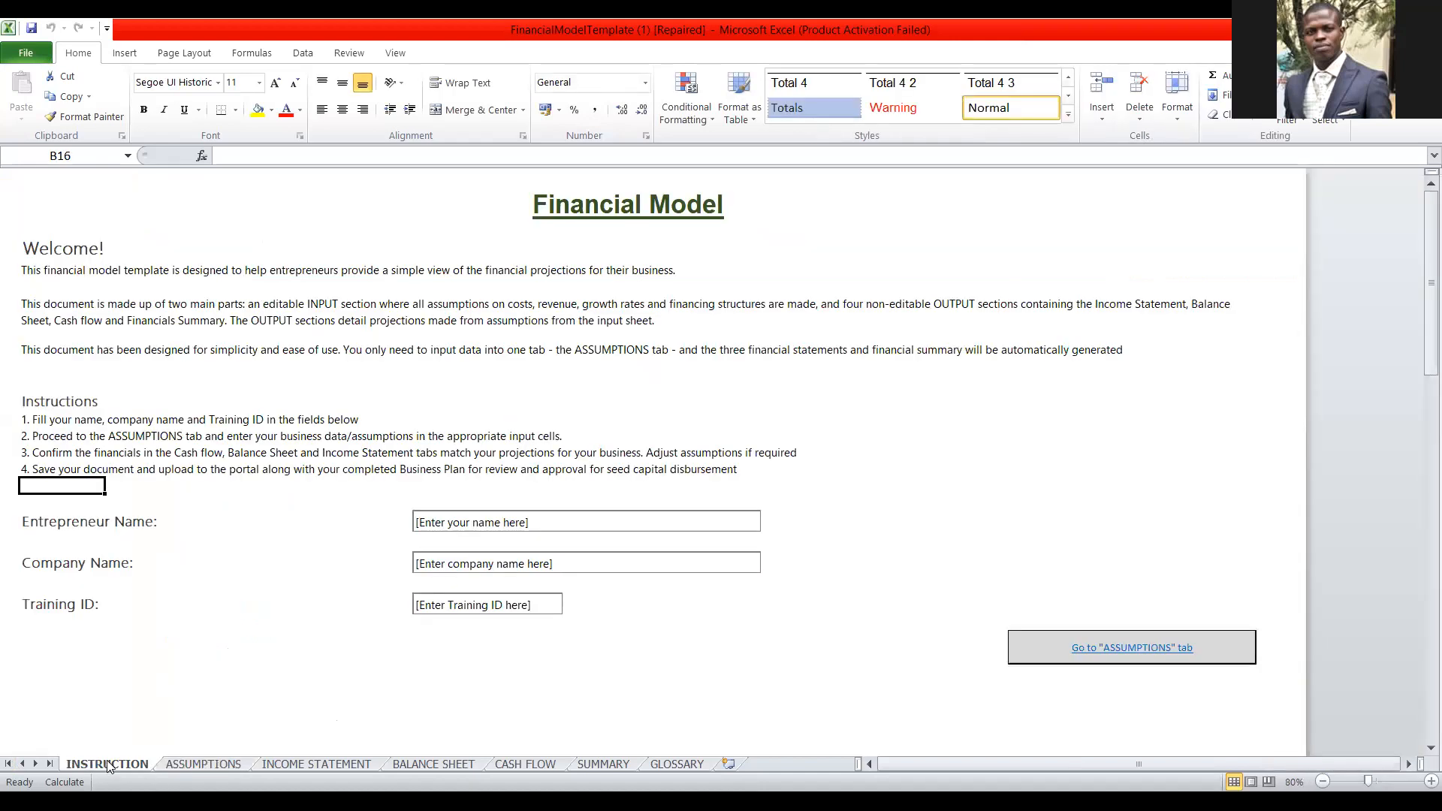
pyautogui.click(197, 765)
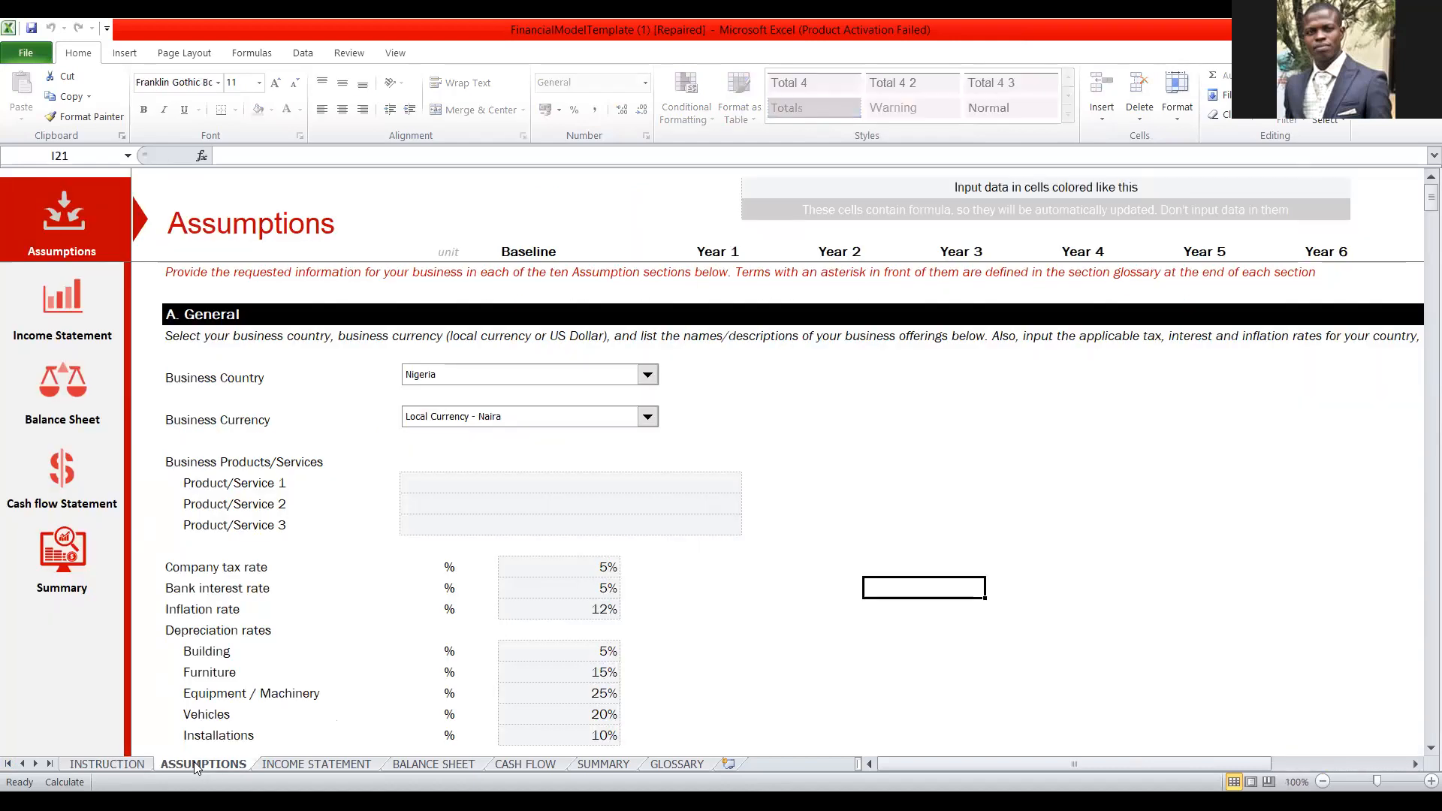
pyautogui.click(302, 766)
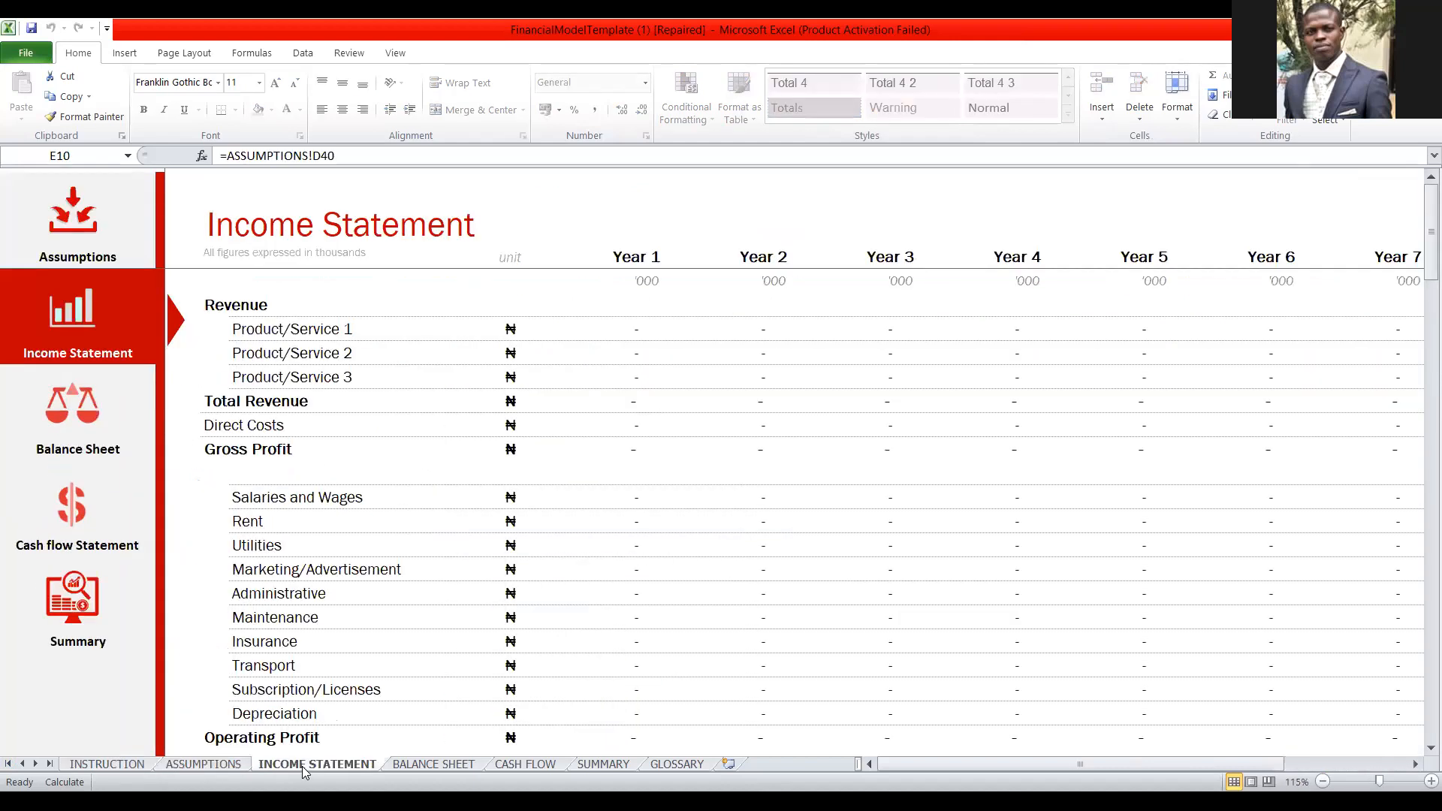
pyautogui.click(405, 766)
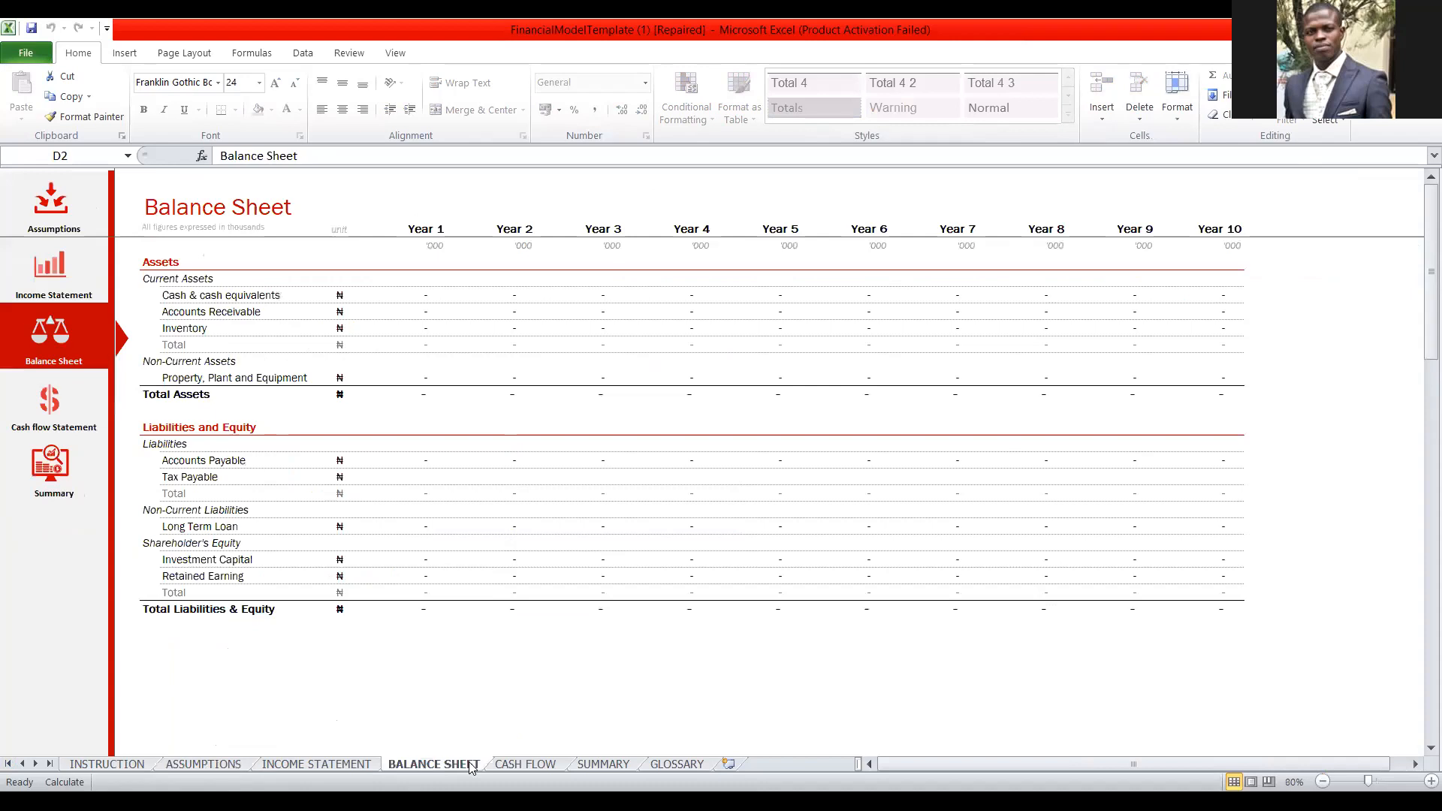
pyautogui.click(523, 765)
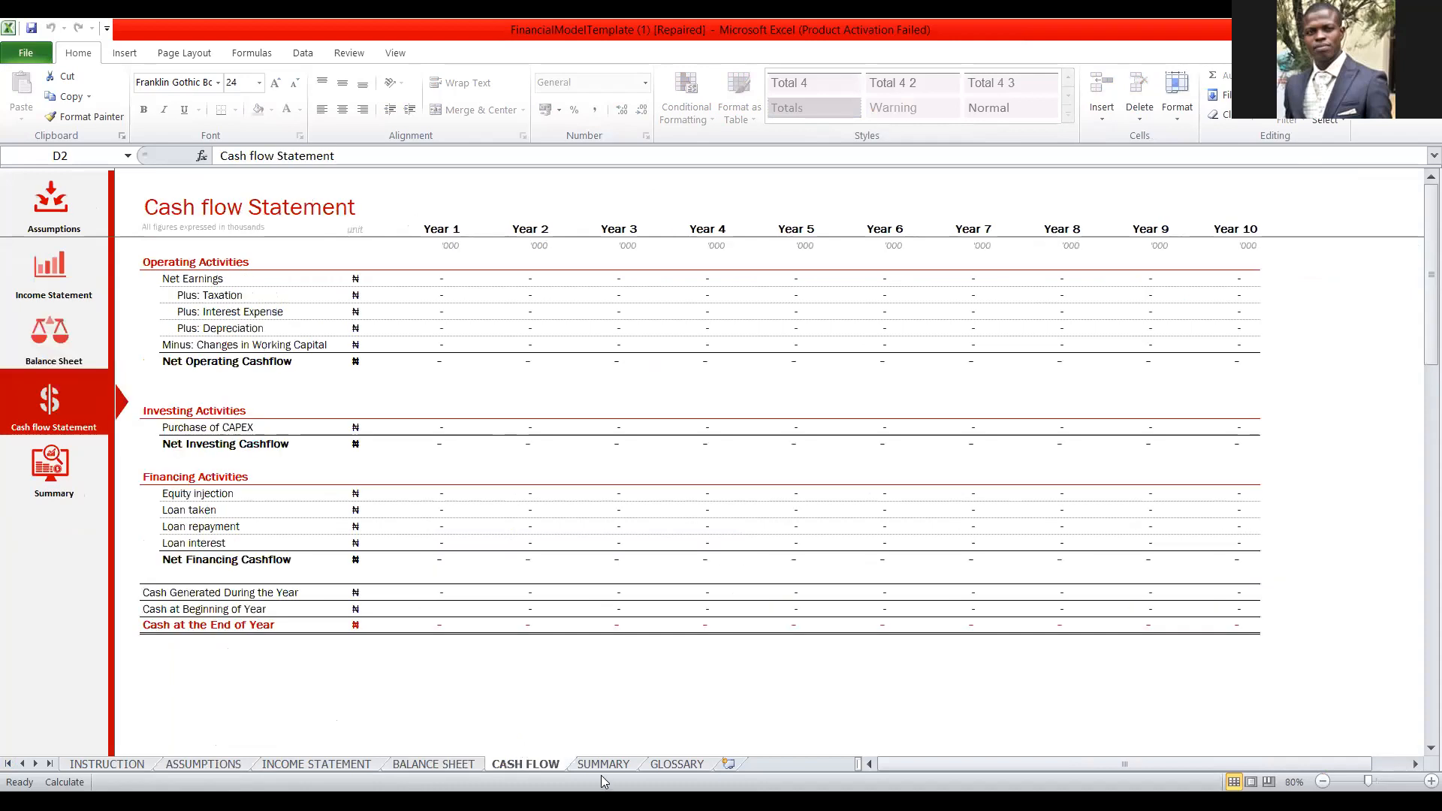
pyautogui.click(604, 766)
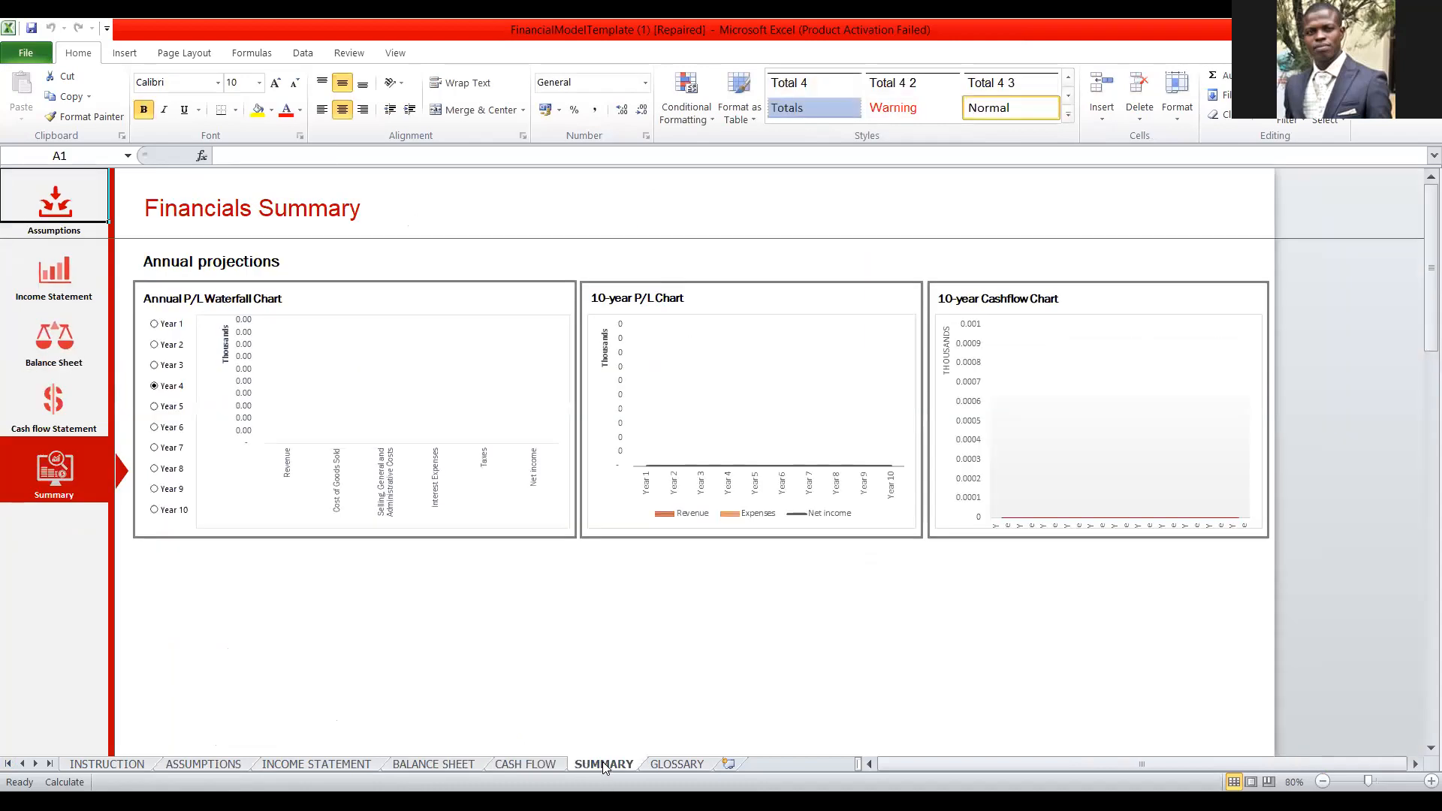
pyautogui.click(677, 765)
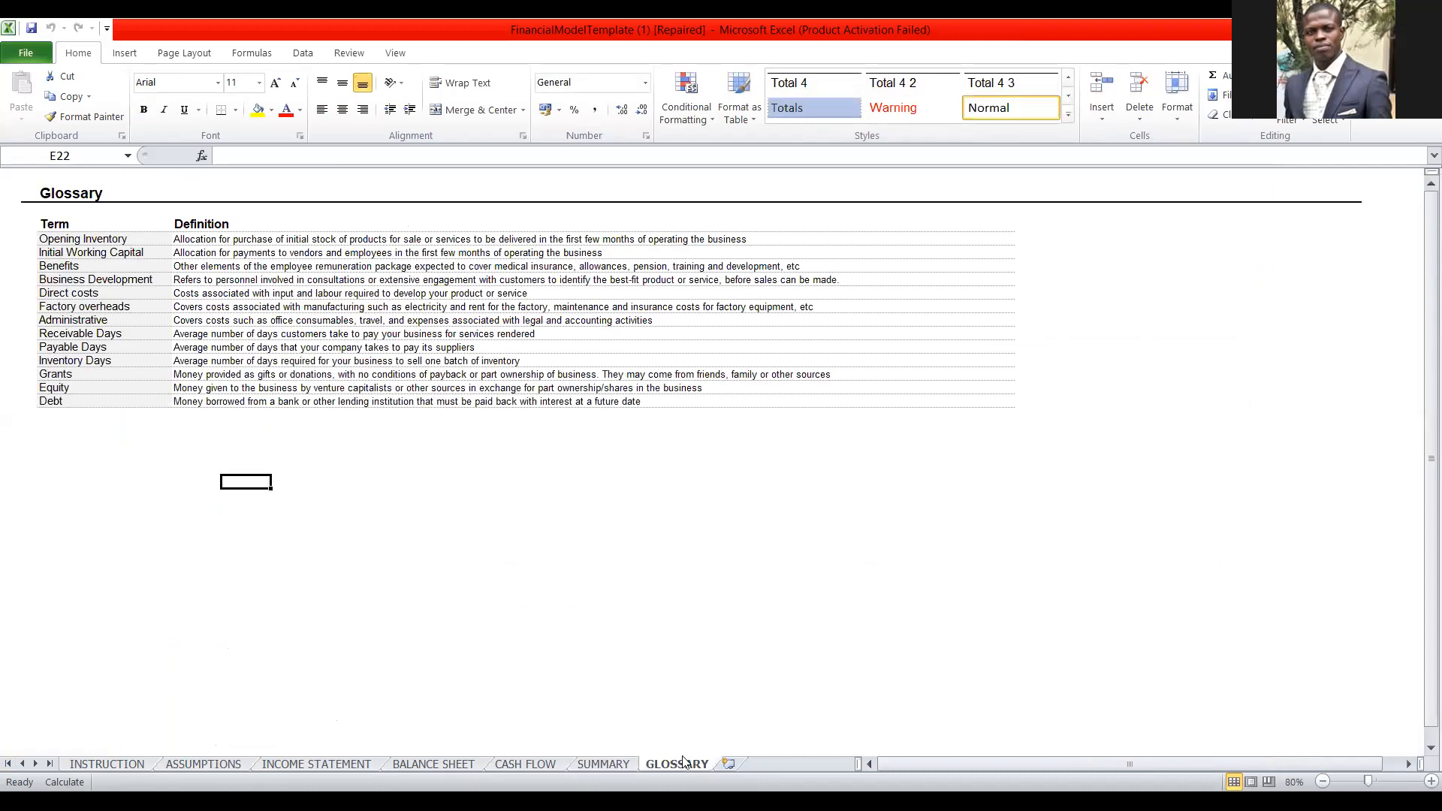
# Review the INSTRUCTION sheet's guidance and its Entrepreneur Name, Company Name and Training ID entry cells.
pyautogui.click(123, 766)
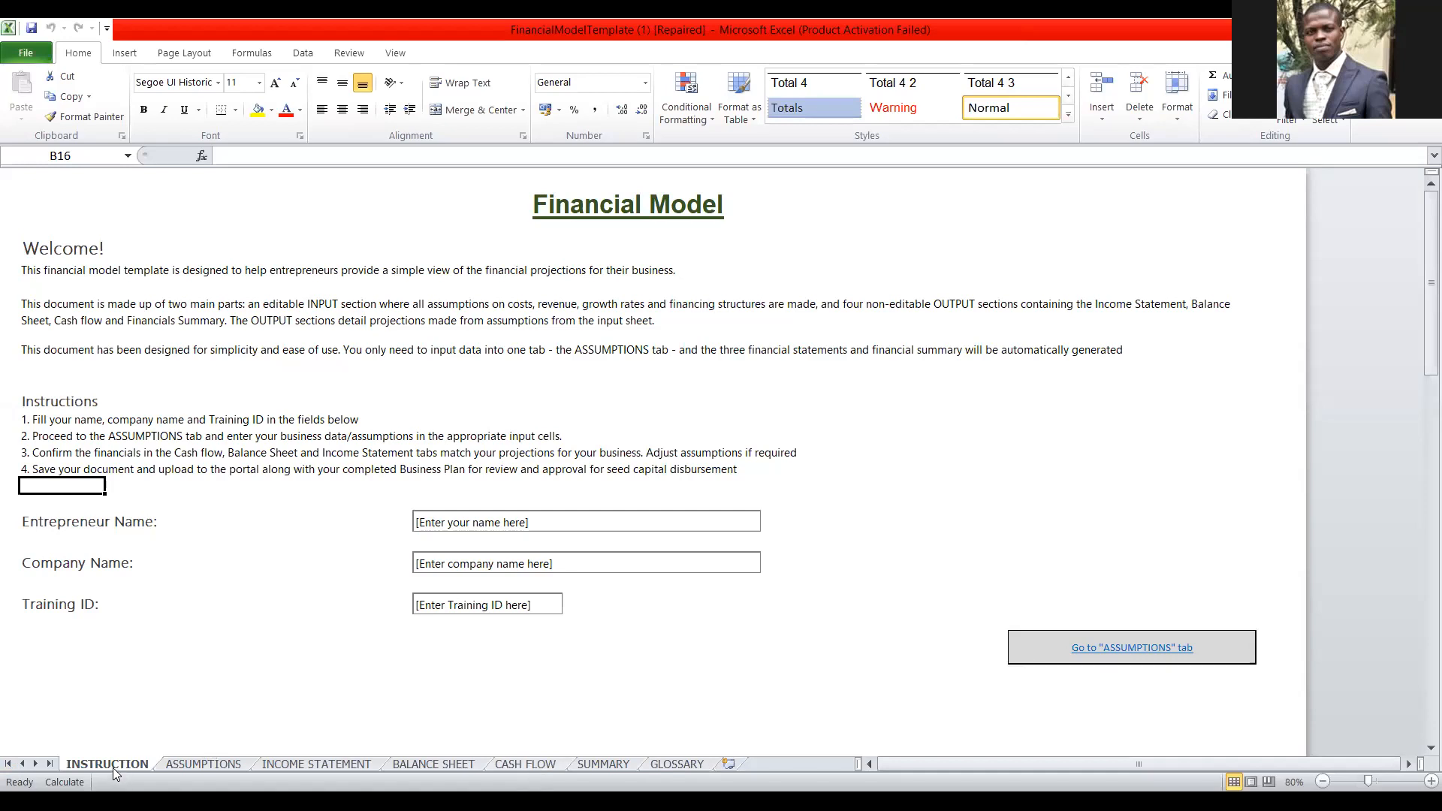
pyautogui.click(195, 764)
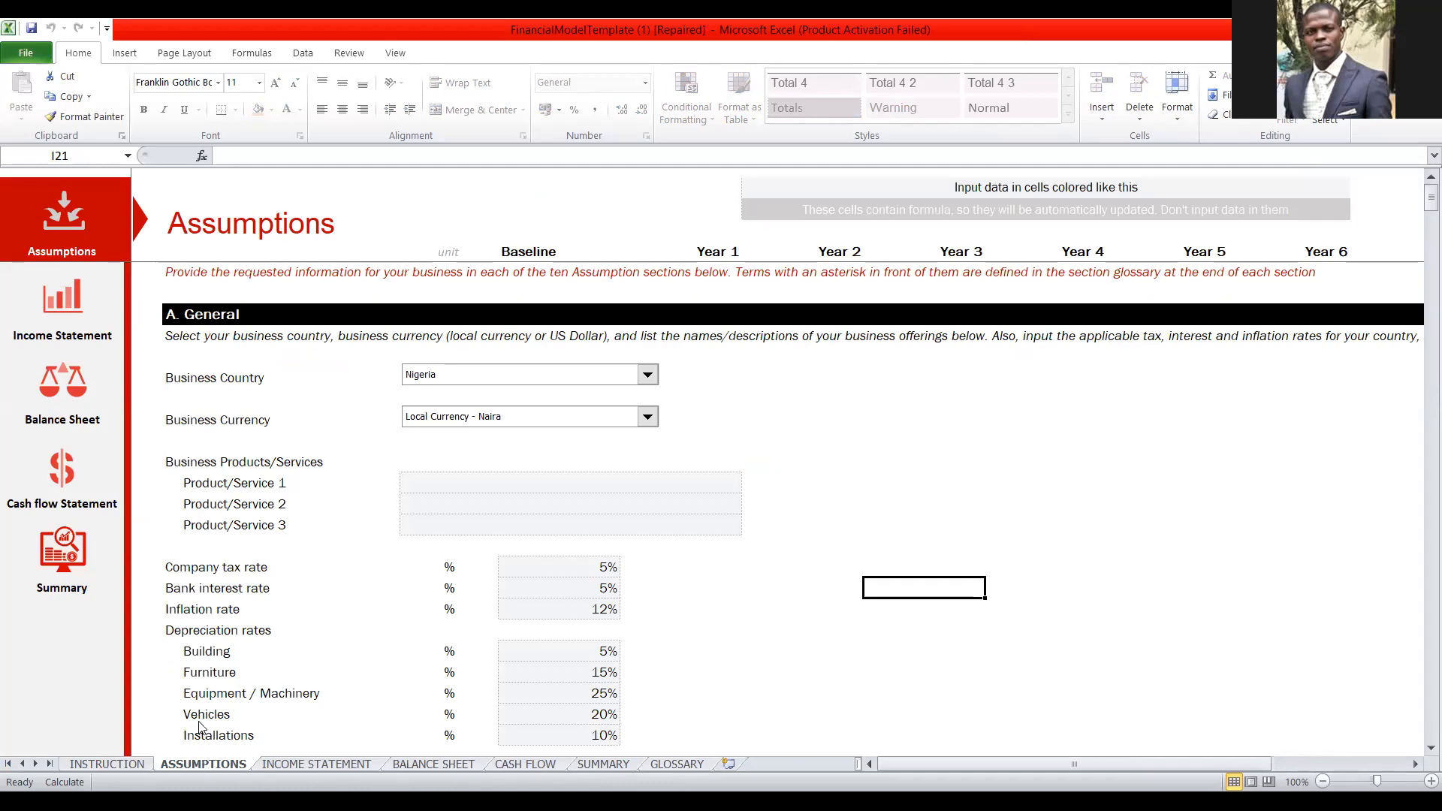
pyautogui.click(102, 763)
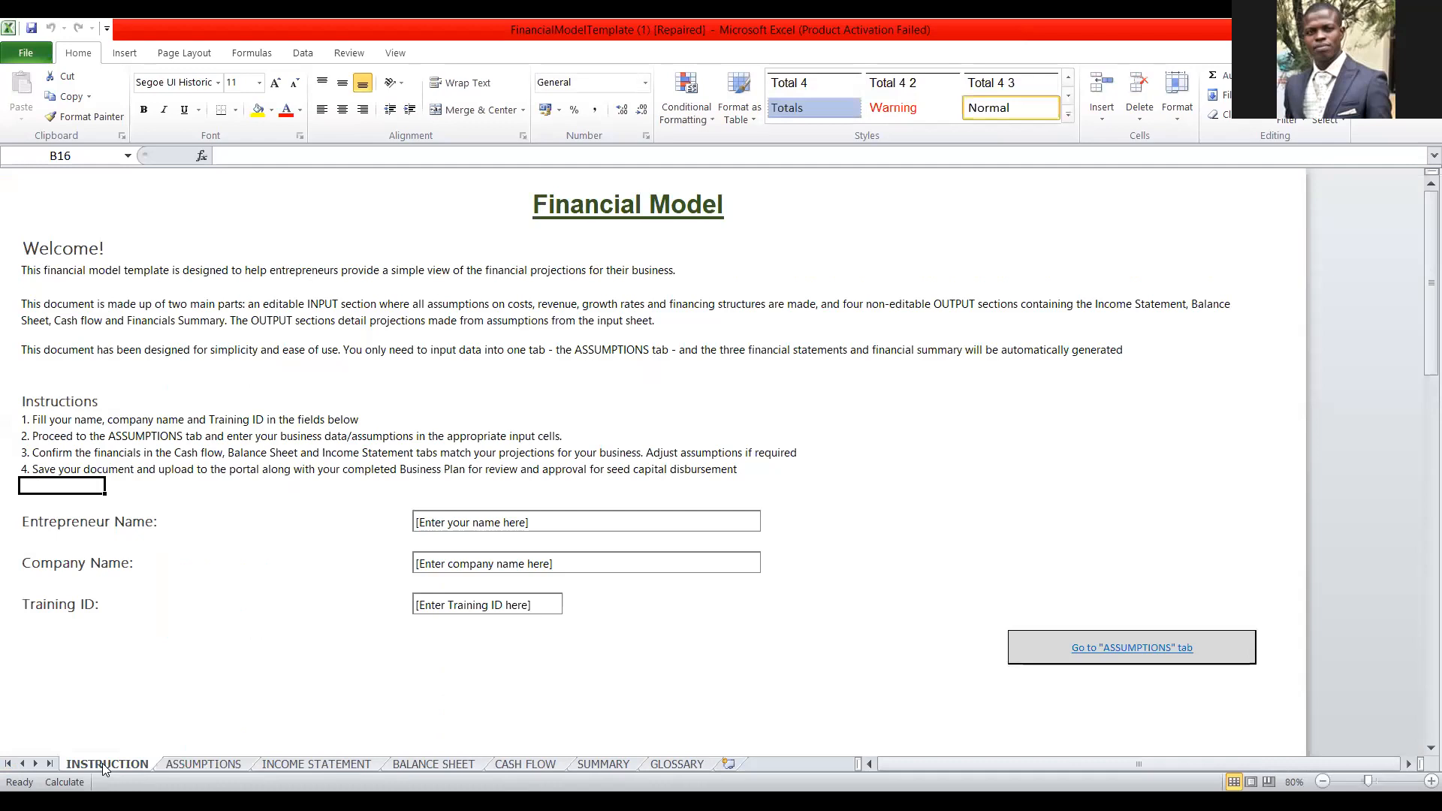
pyautogui.click(494, 523)
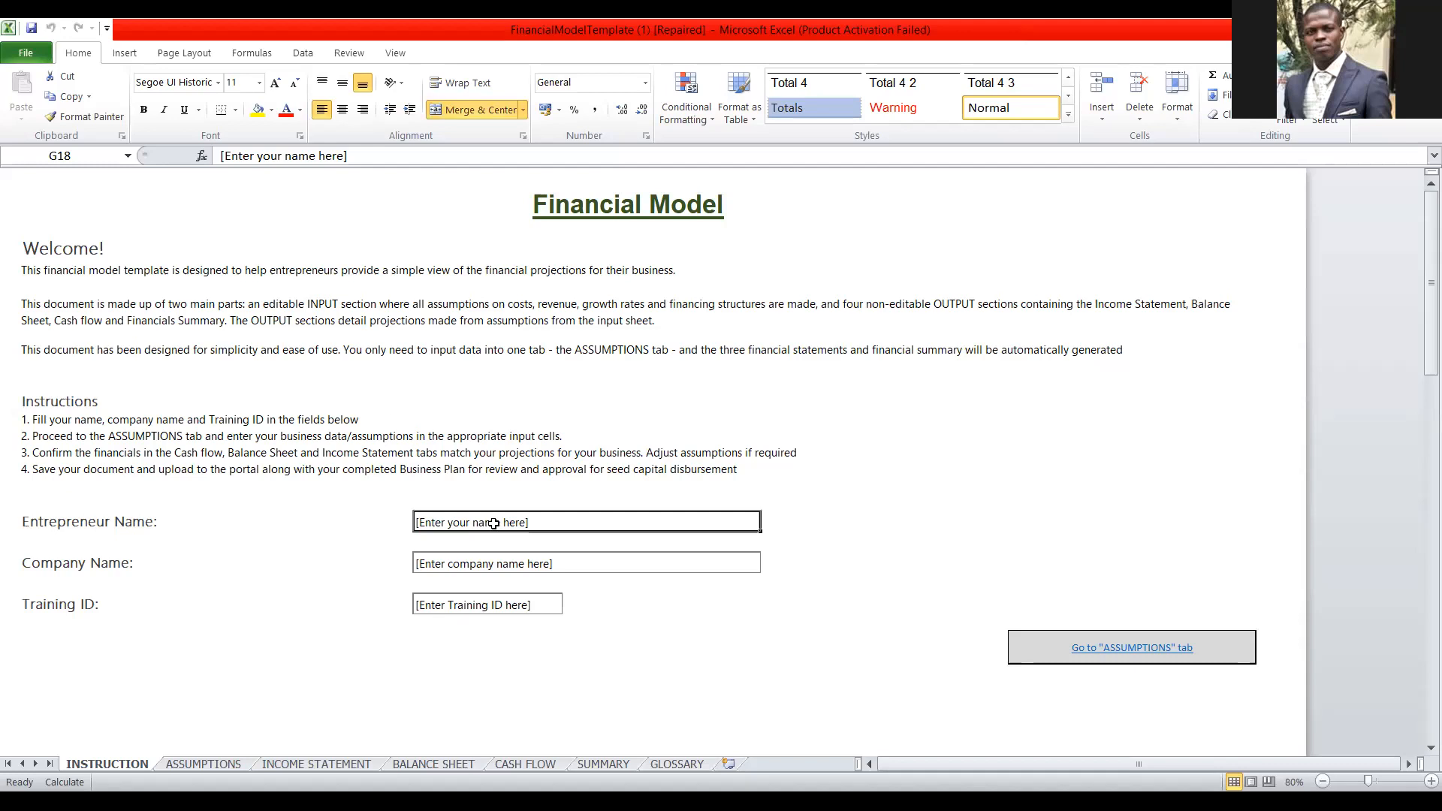
pyautogui.click(465, 568)
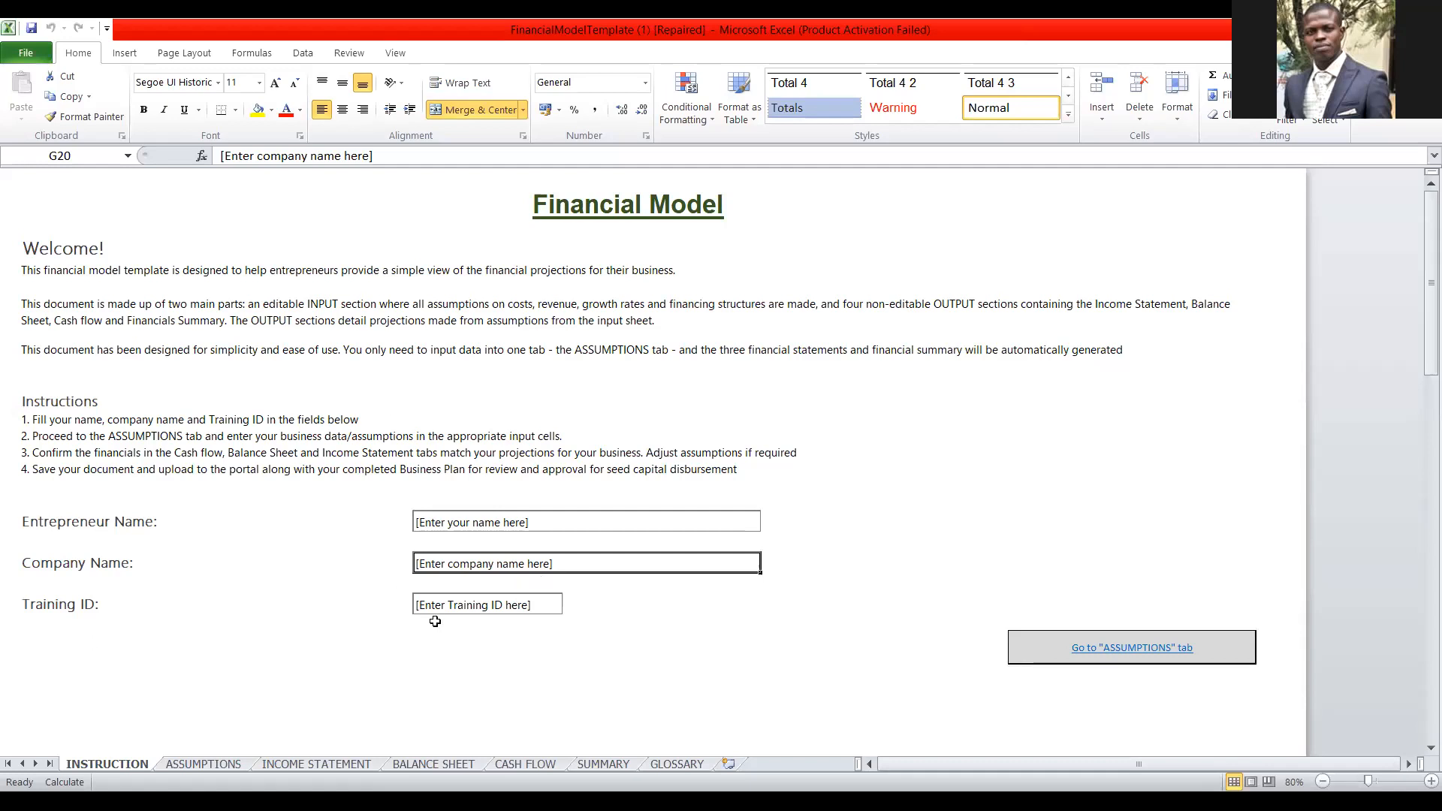
pyautogui.click(462, 607)
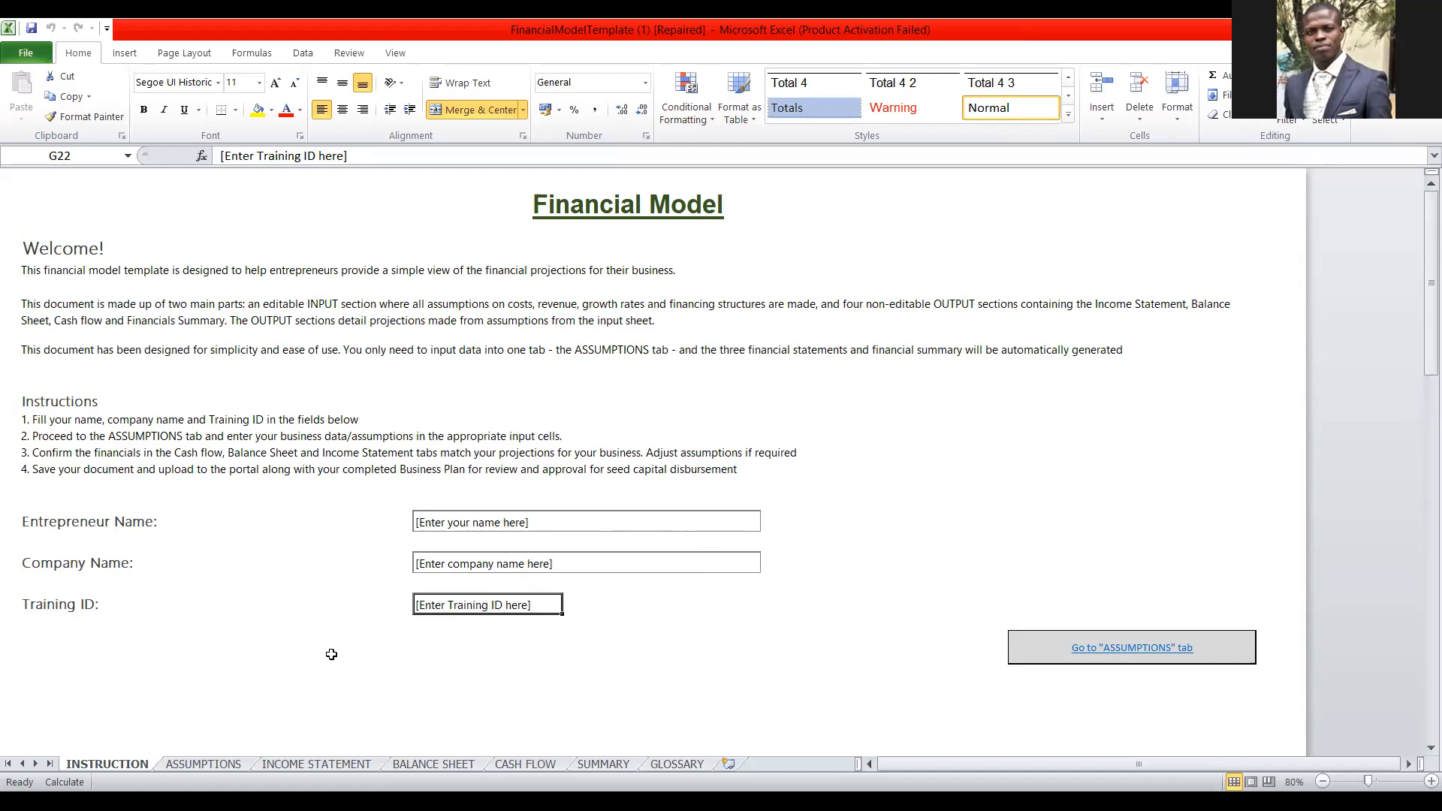
# Enter RED PALM OIL as Product/Service 1 in the General section of the ASSUMPTIONS sheet.
pyautogui.click(205, 764)
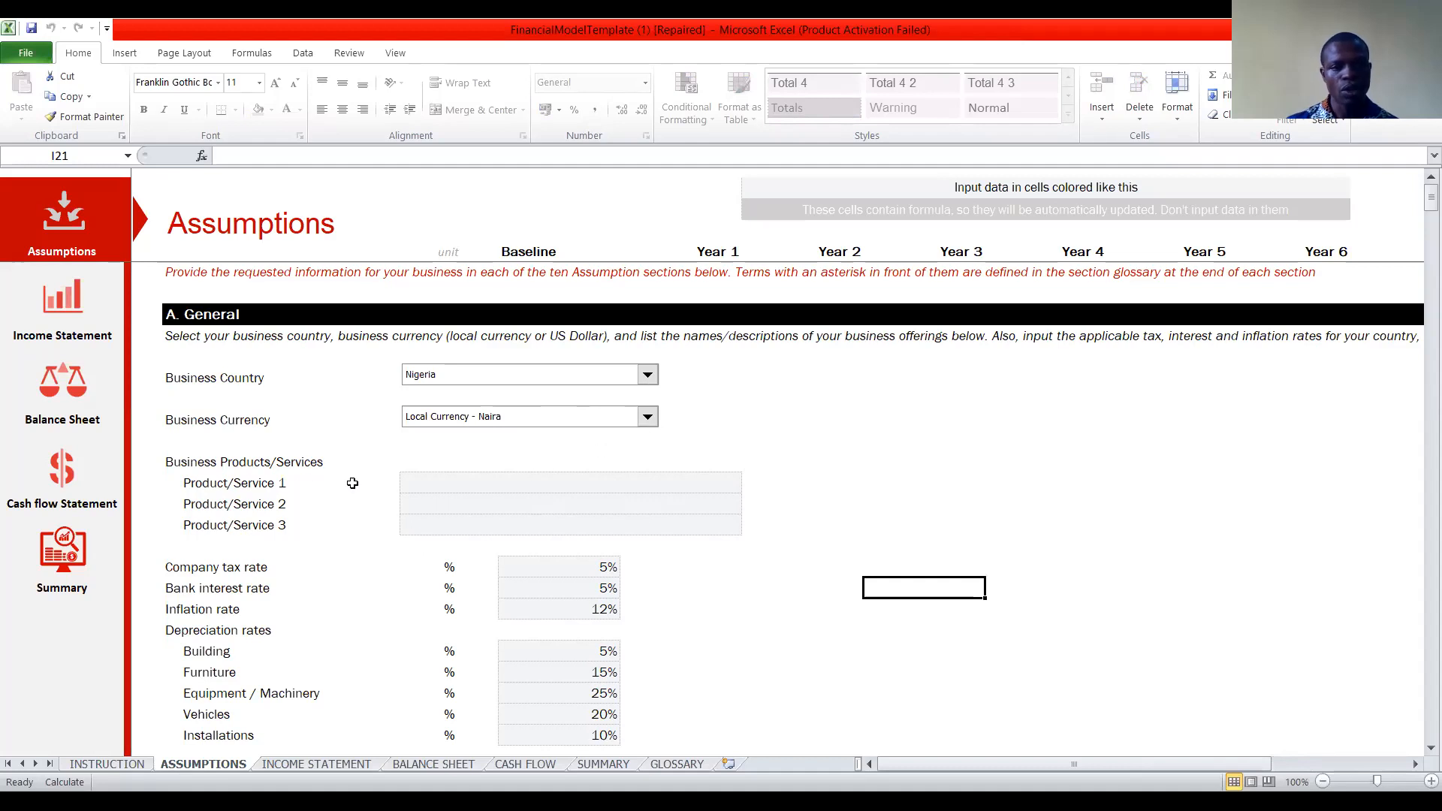
pyautogui.click(477, 492)
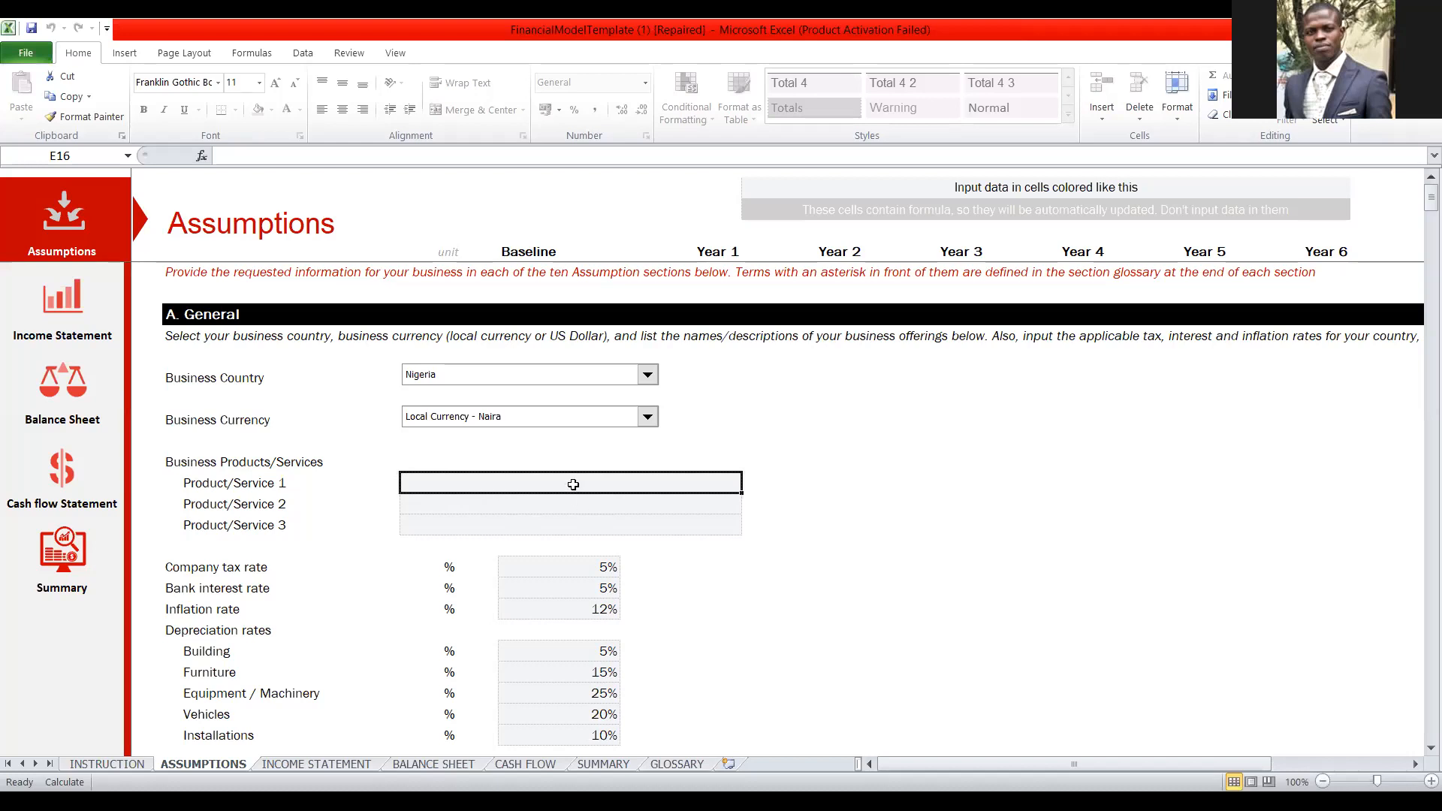
pyautogui.write('RE')
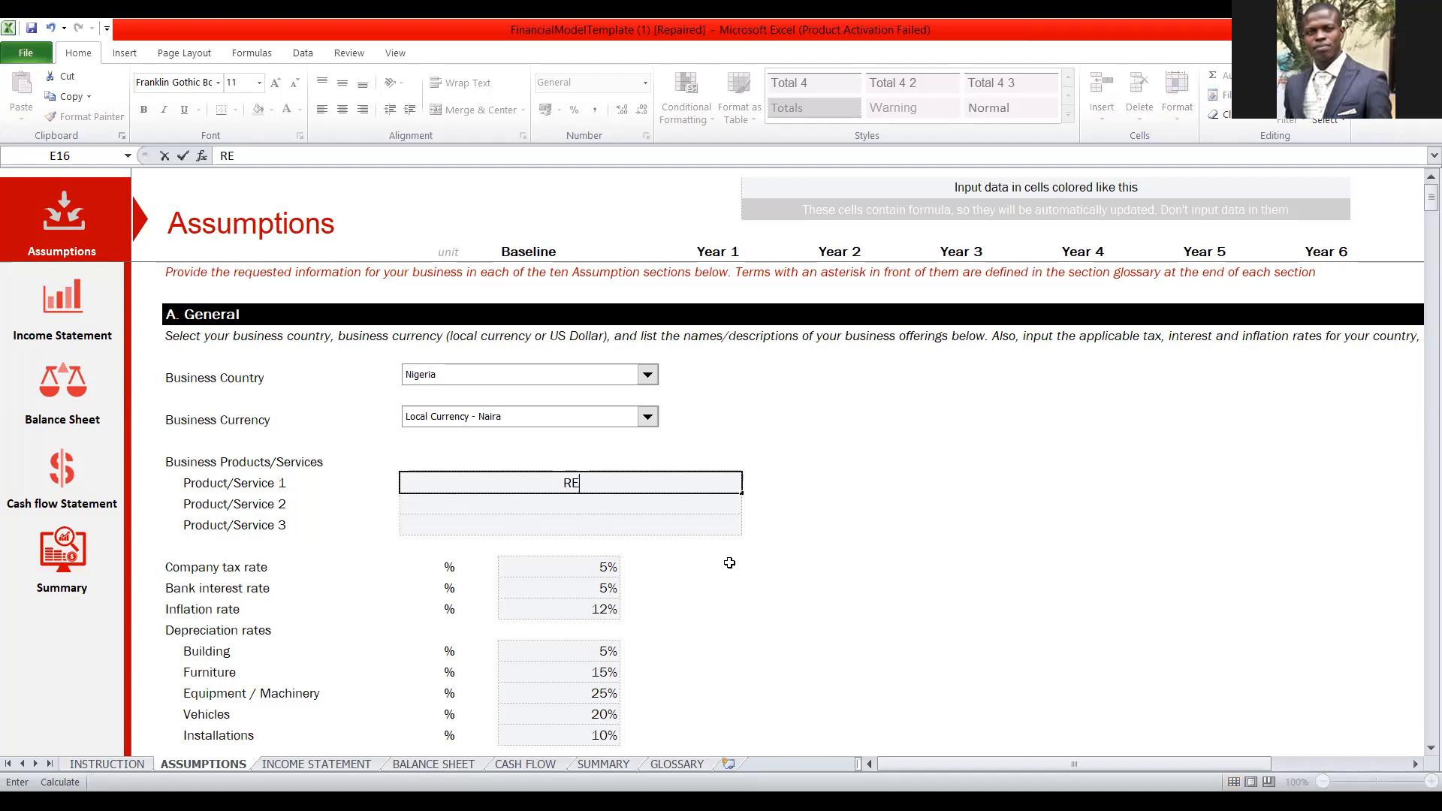
pyautogui.write('D PALM OI')
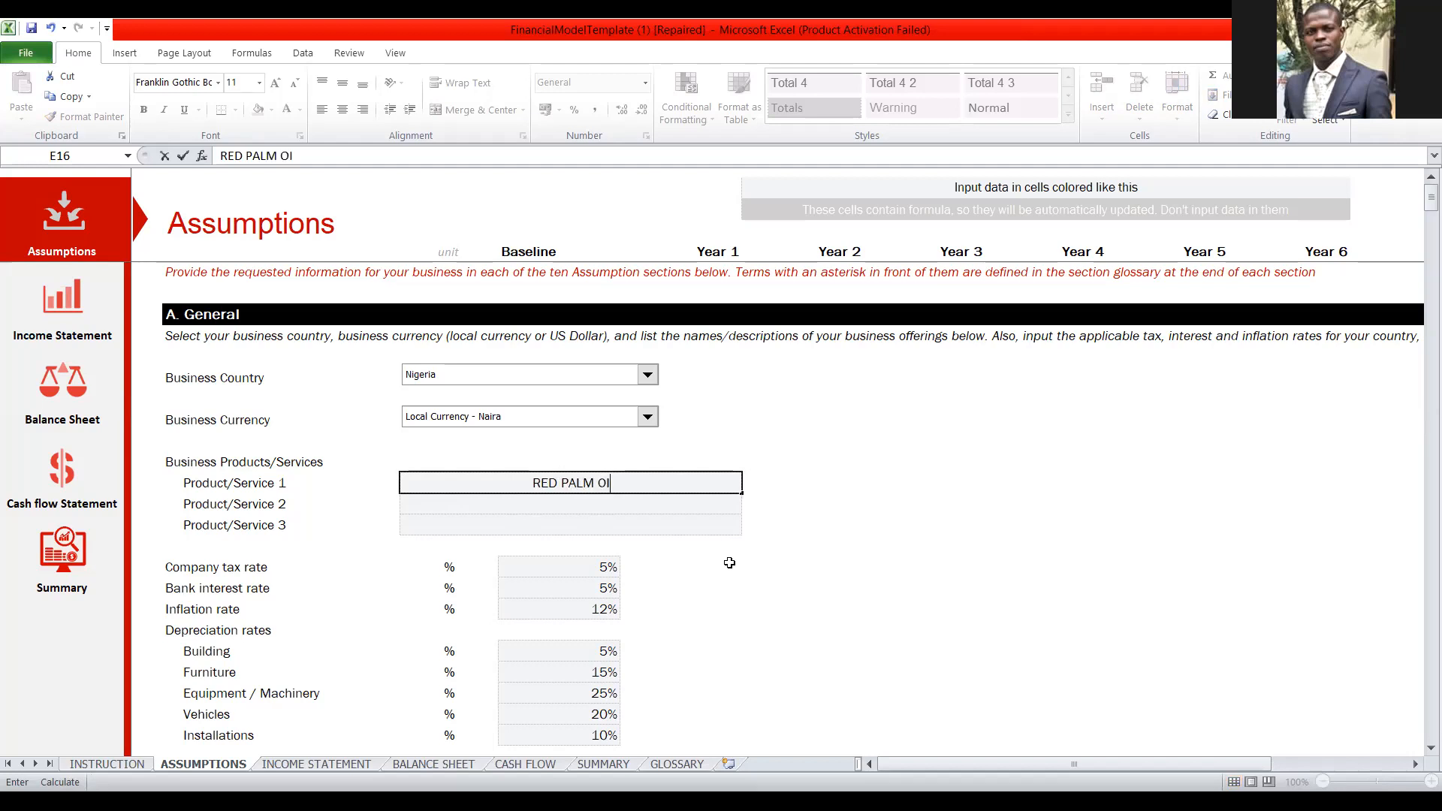
pyautogui.write('L')
pyautogui.press('Return')
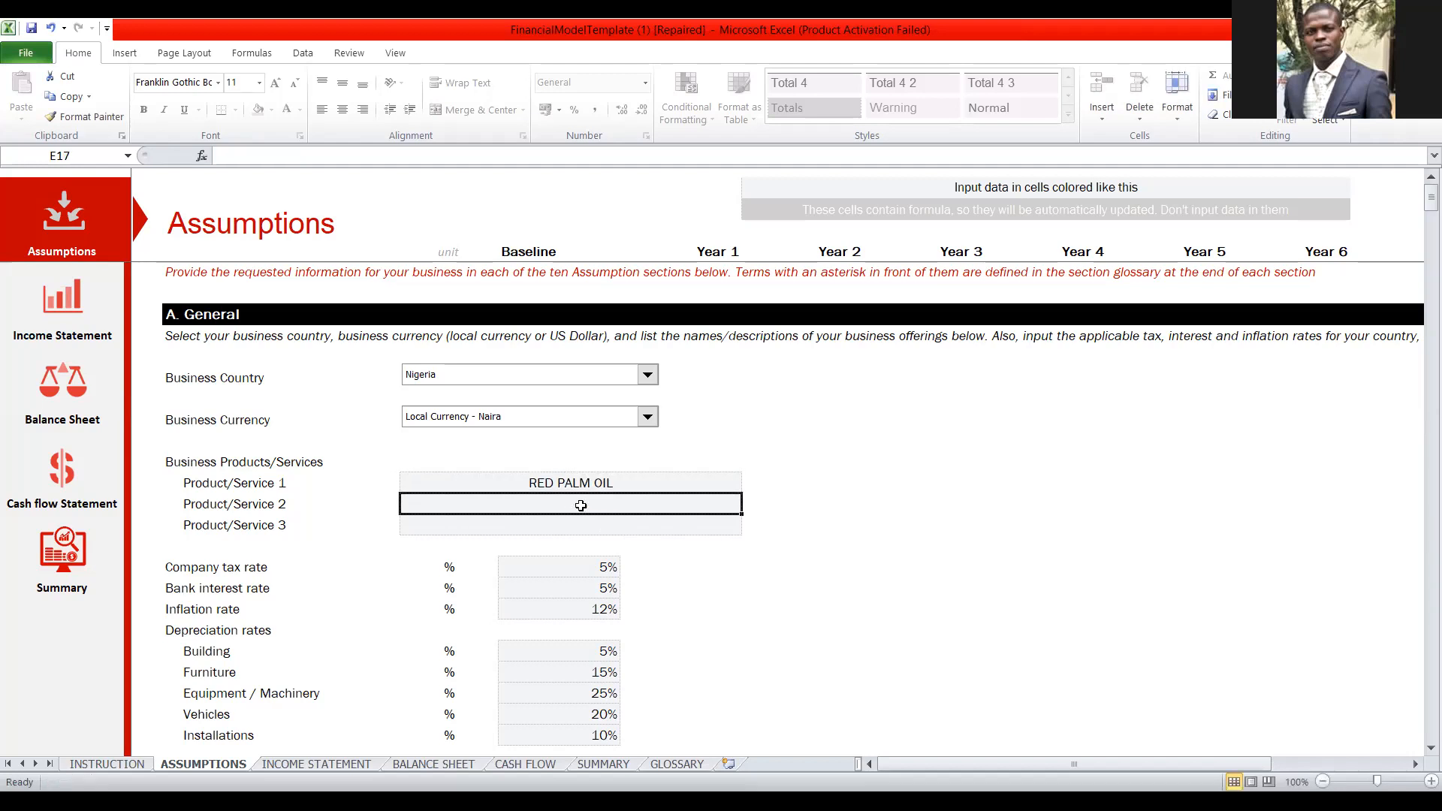
# Enter PKO as Product/Service 2 in the Business Products/Services list.
pyautogui.write('PA')
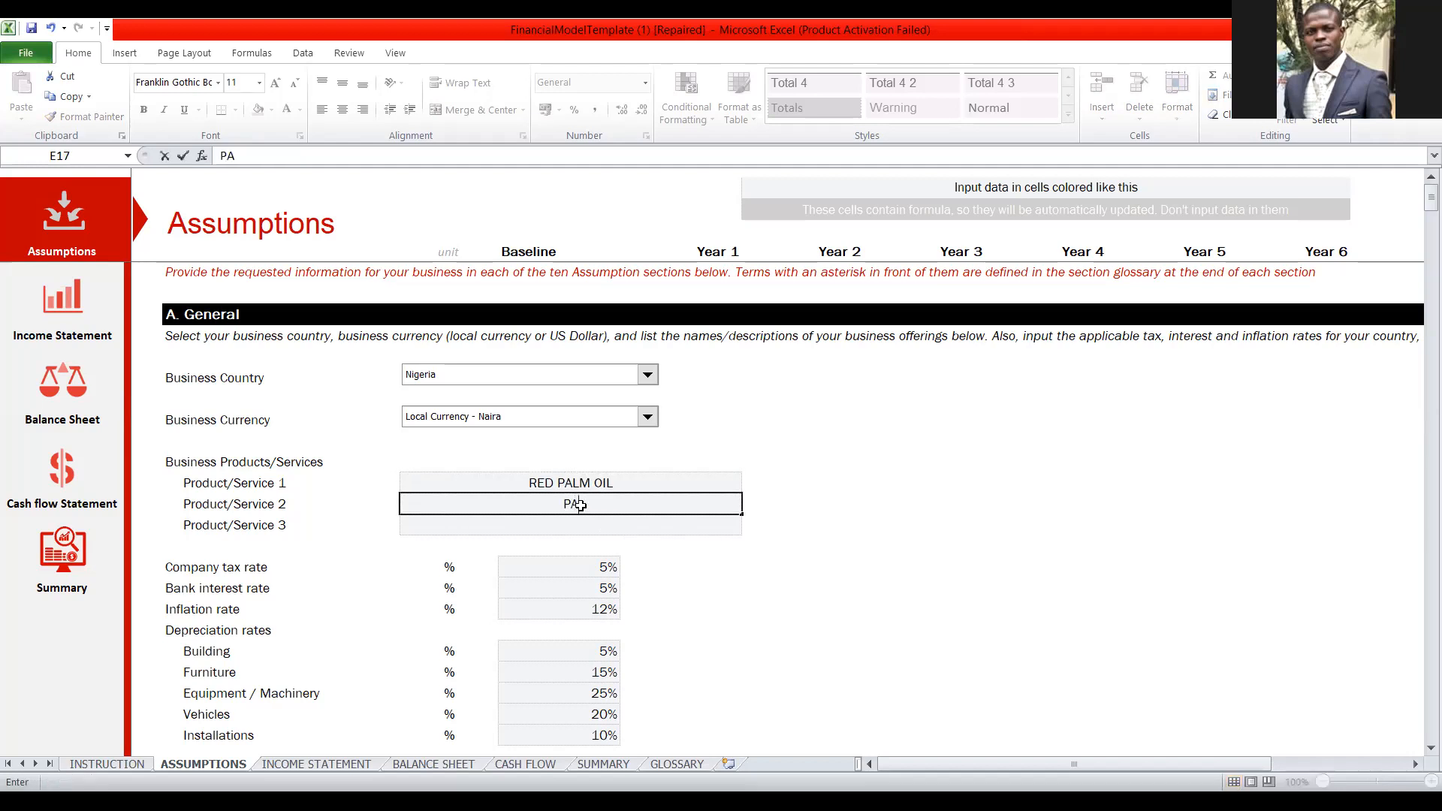
pyautogui.write('LM KIRNE')
pyautogui.press('BackSpace')
pyautogui.press('BackSpace')
pyautogui.press('BackSpace')
pyautogui.press('BackSpace')
pyautogui.press('BackSpace')
pyautogui.press('BackSpace')
pyautogui.press('BackSpace')
pyautogui.press('BackSpace')
pyautogui.press('BackSpace')
pyautogui.write('KO')
# Enter PKC as Product/Service 3 in the Business Products/Services list.
pyautogui.click(587, 534)
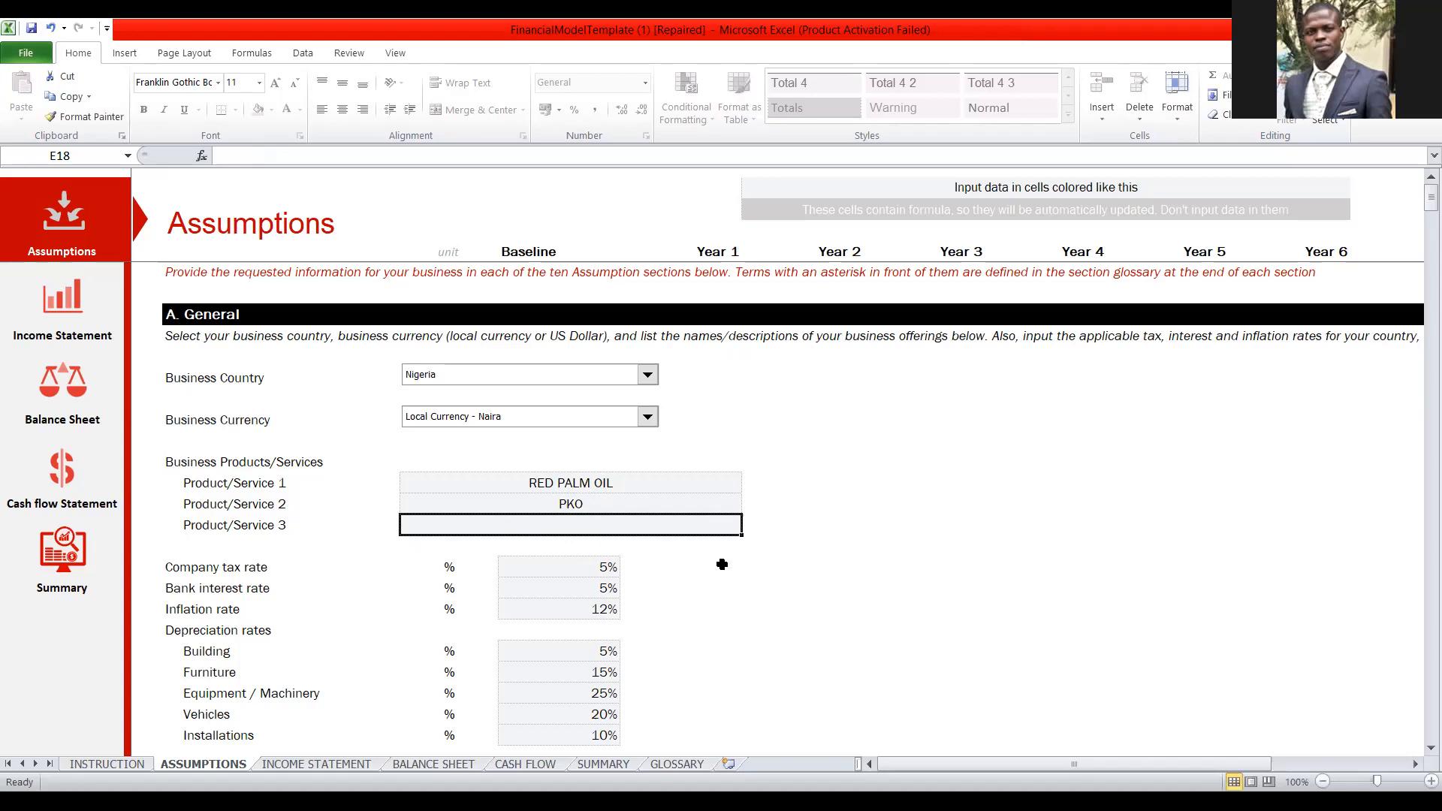
pyautogui.write('P')
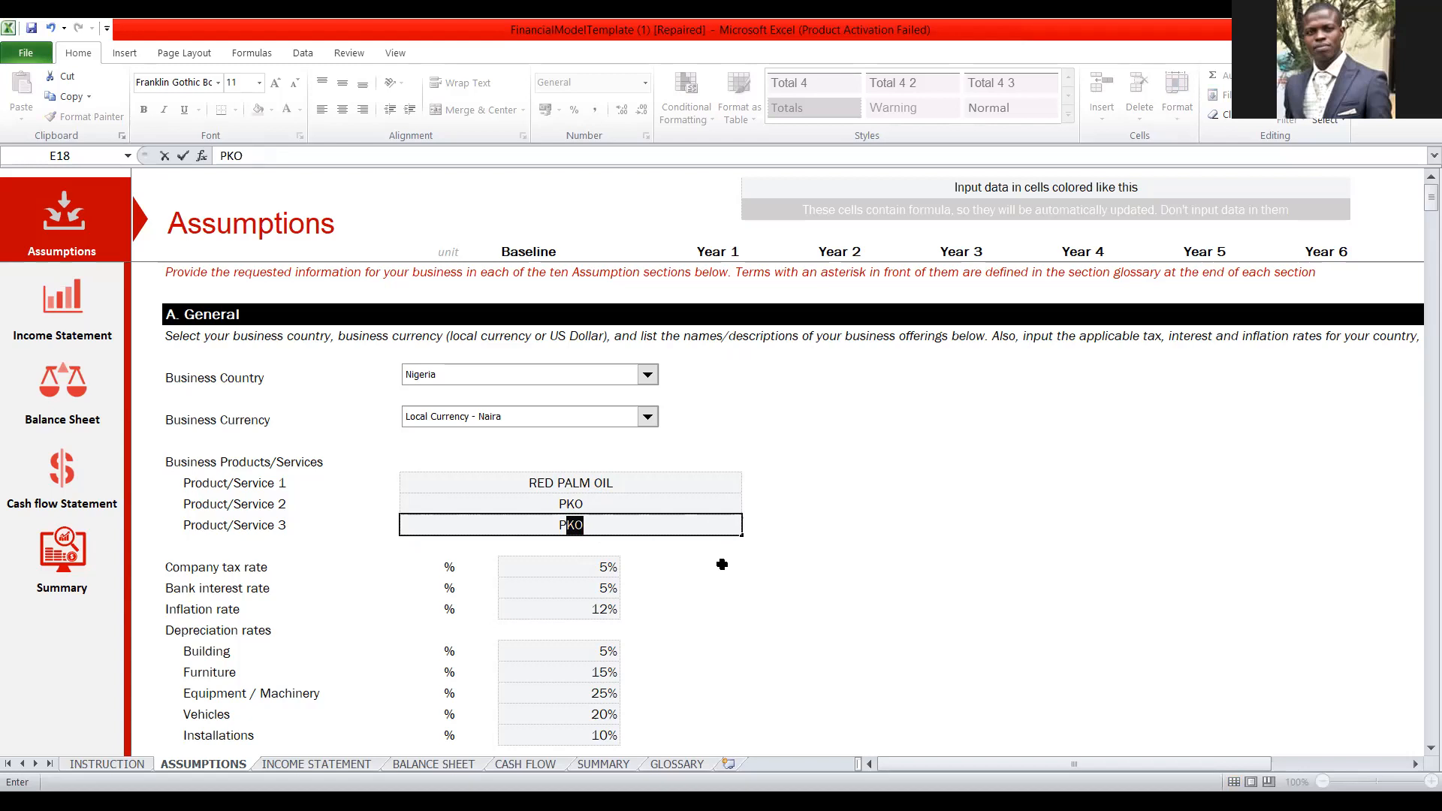
pyautogui.write('KC')
pyautogui.click(867, 495)
# Set the baseline company tax rate to 10% in the General assumptions.
pyautogui.scroll(-1, 868, 498)
pyautogui.scroll(-1, 868, 496)
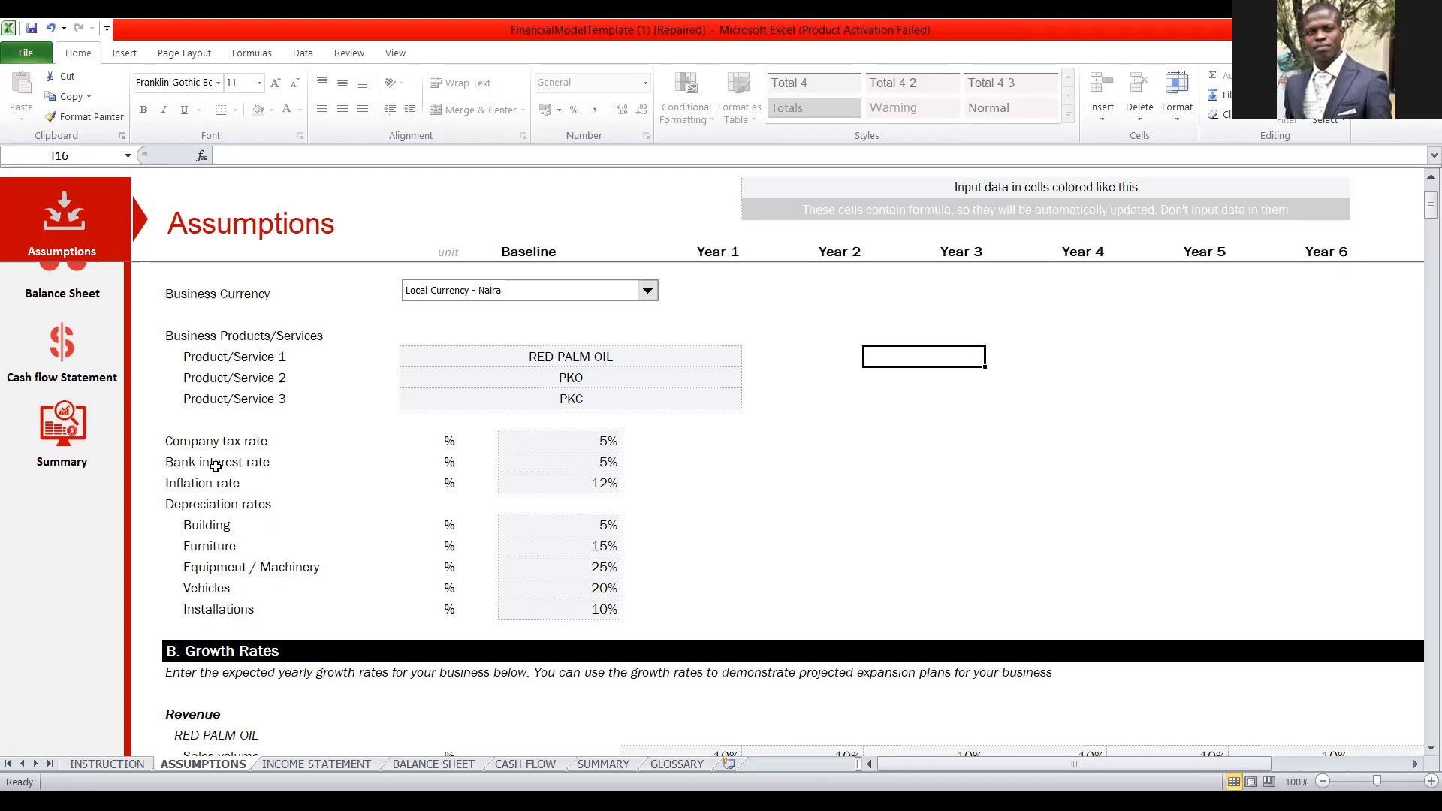
pyautogui.click(556, 448)
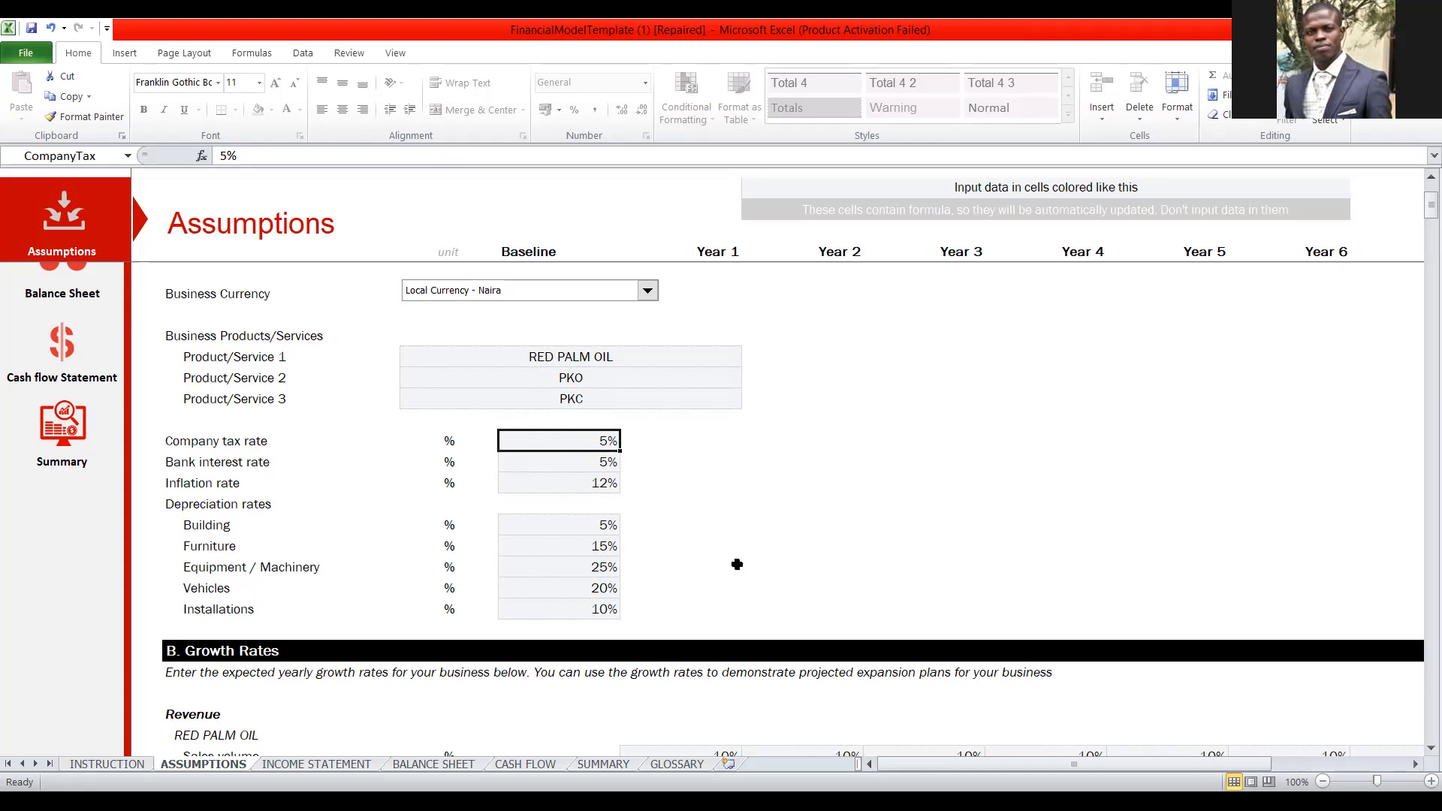
pyautogui.write('10')
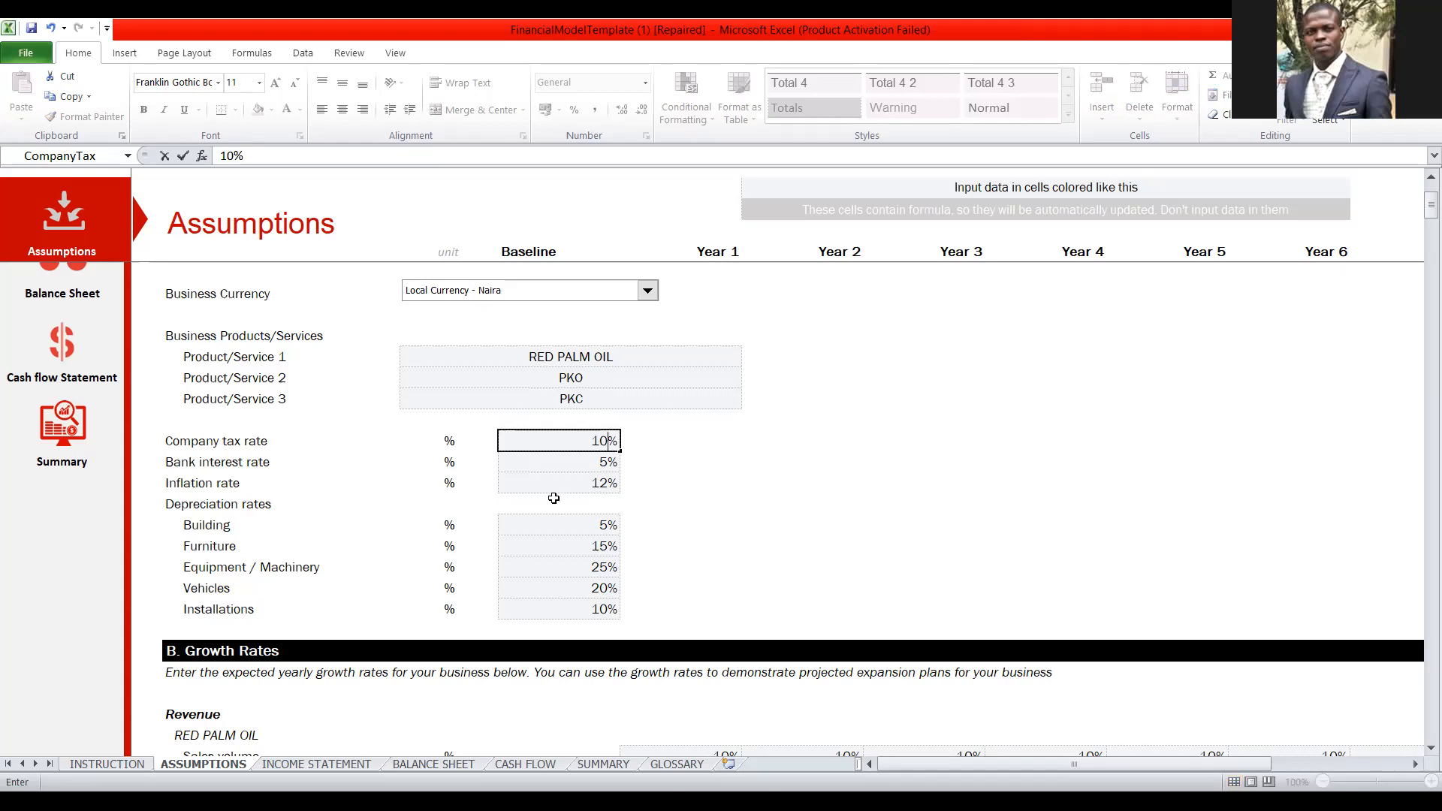
# Set the baseline bank interest rate to 9% and the inflation rate to 13%.
pyautogui.click(599, 462)
pyautogui.write('9')
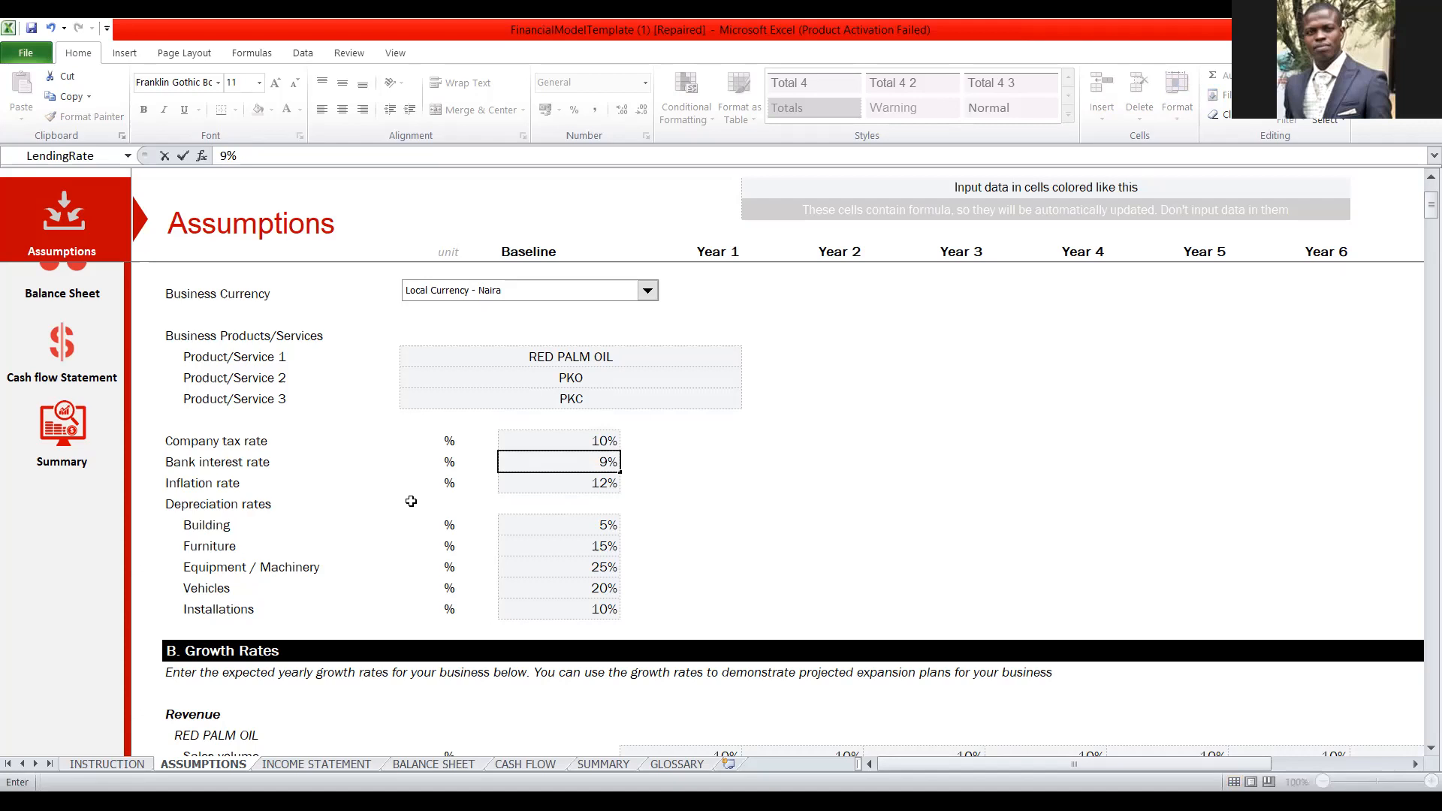
pyautogui.click(601, 485)
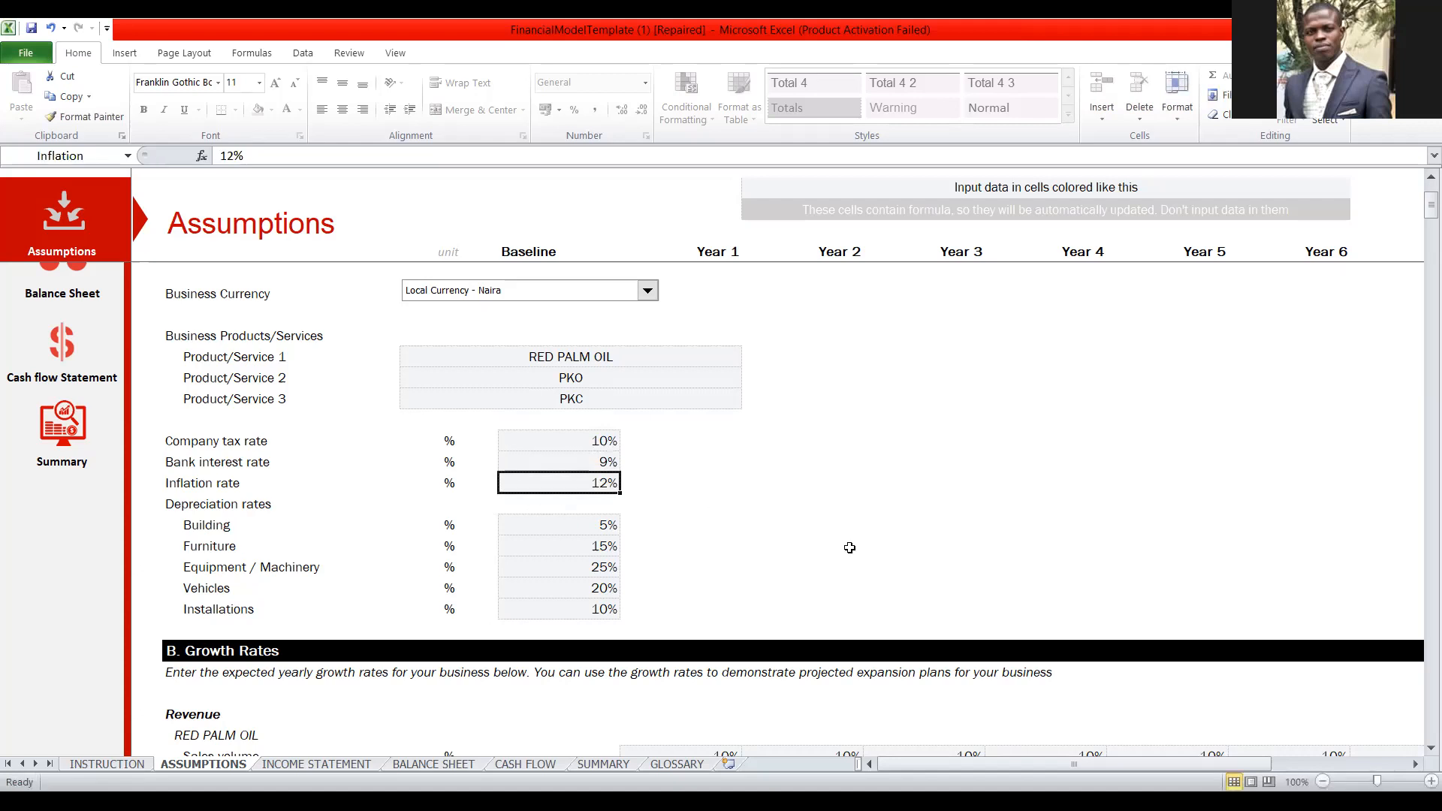
pyautogui.write('13')
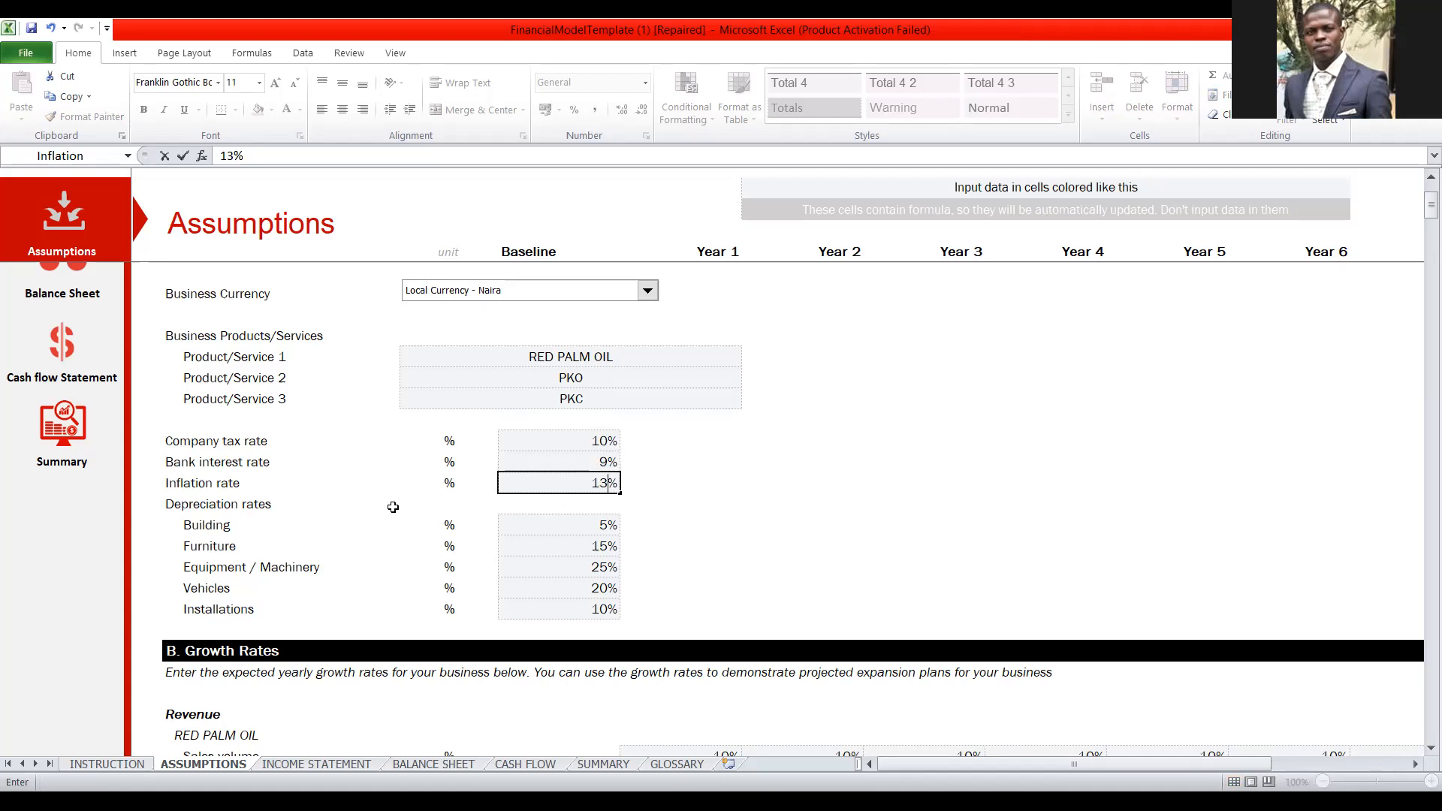
# Set the baseline depreciation rate for Building to 10%.
pyautogui.click(577, 527)
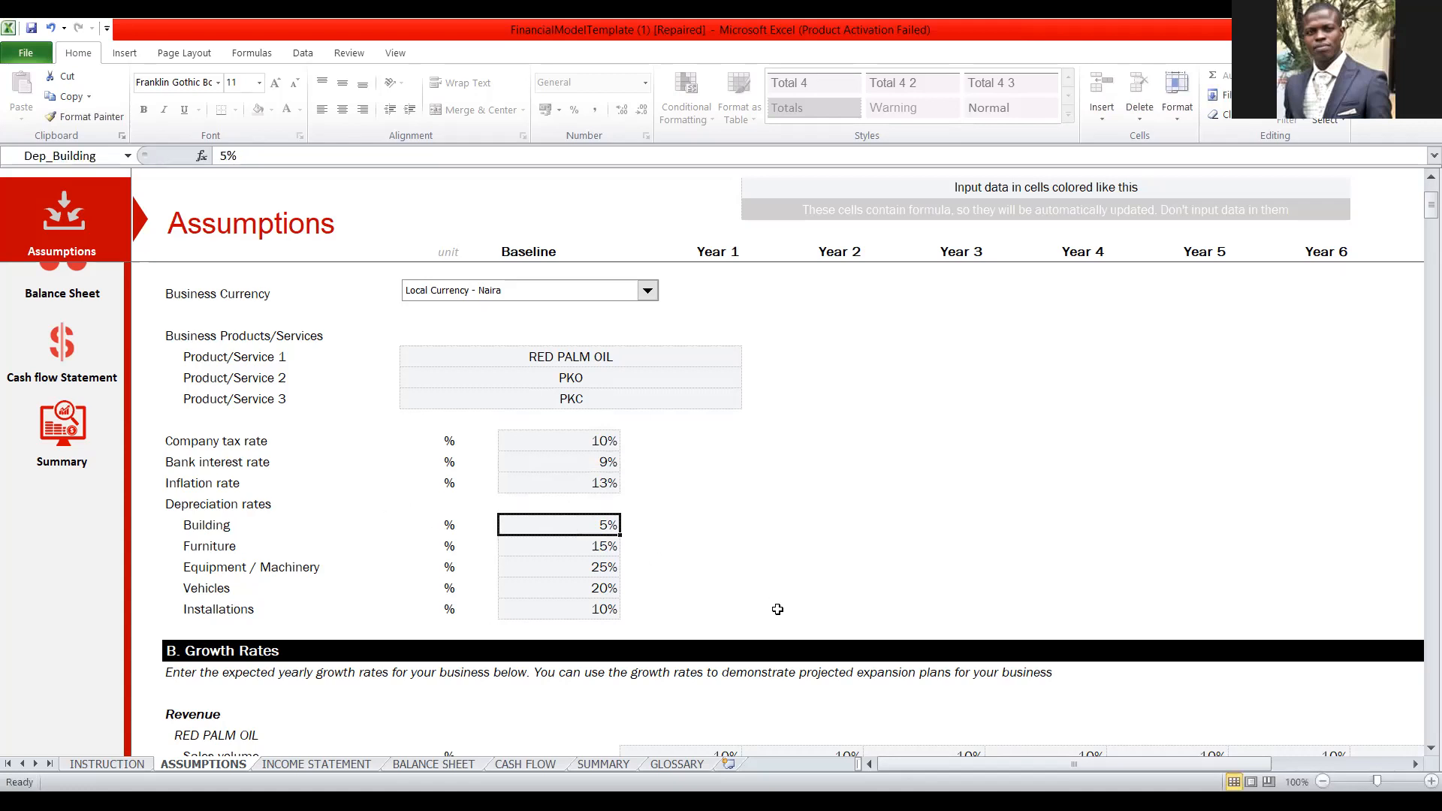
pyautogui.write('10')
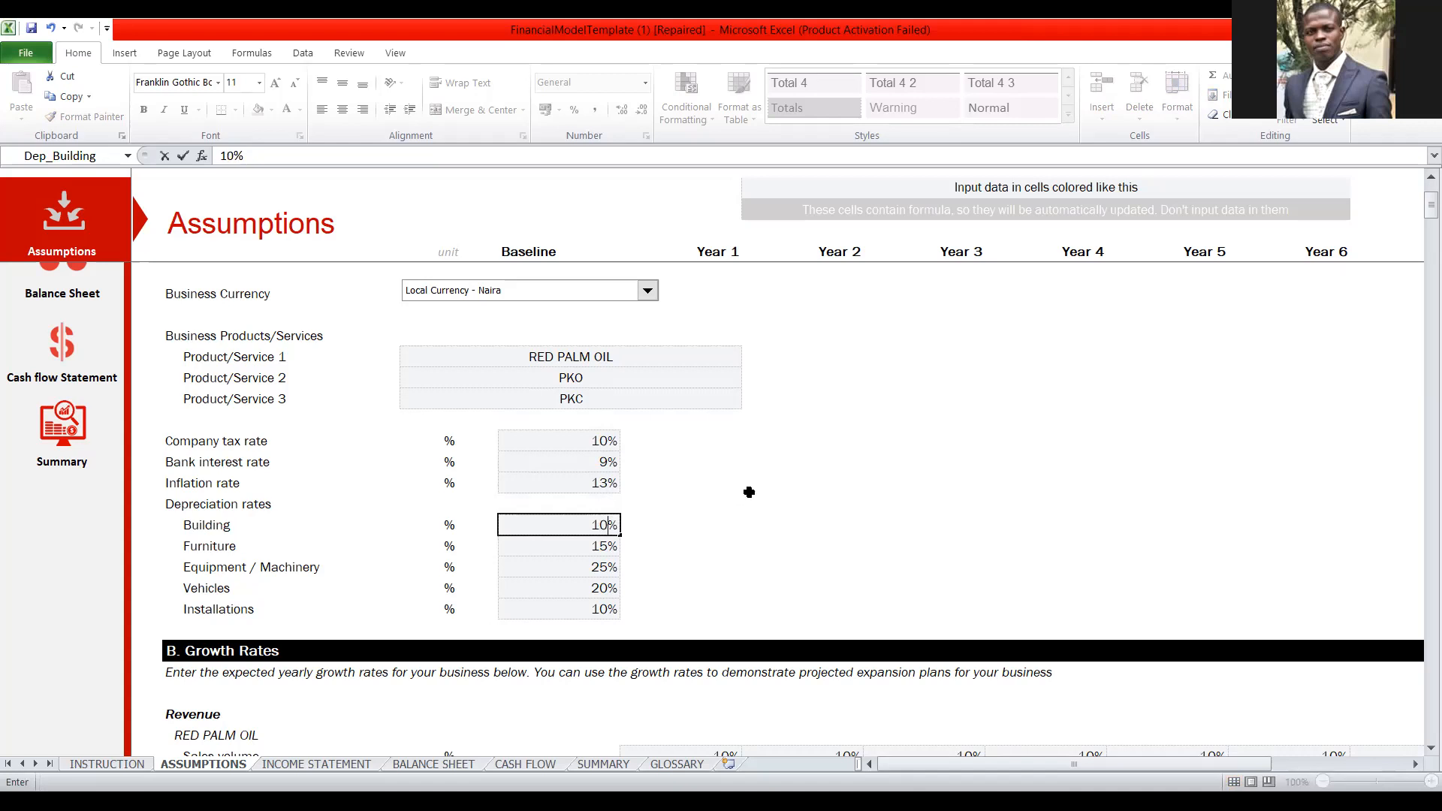
pyautogui.scroll(-2, 744, 486)
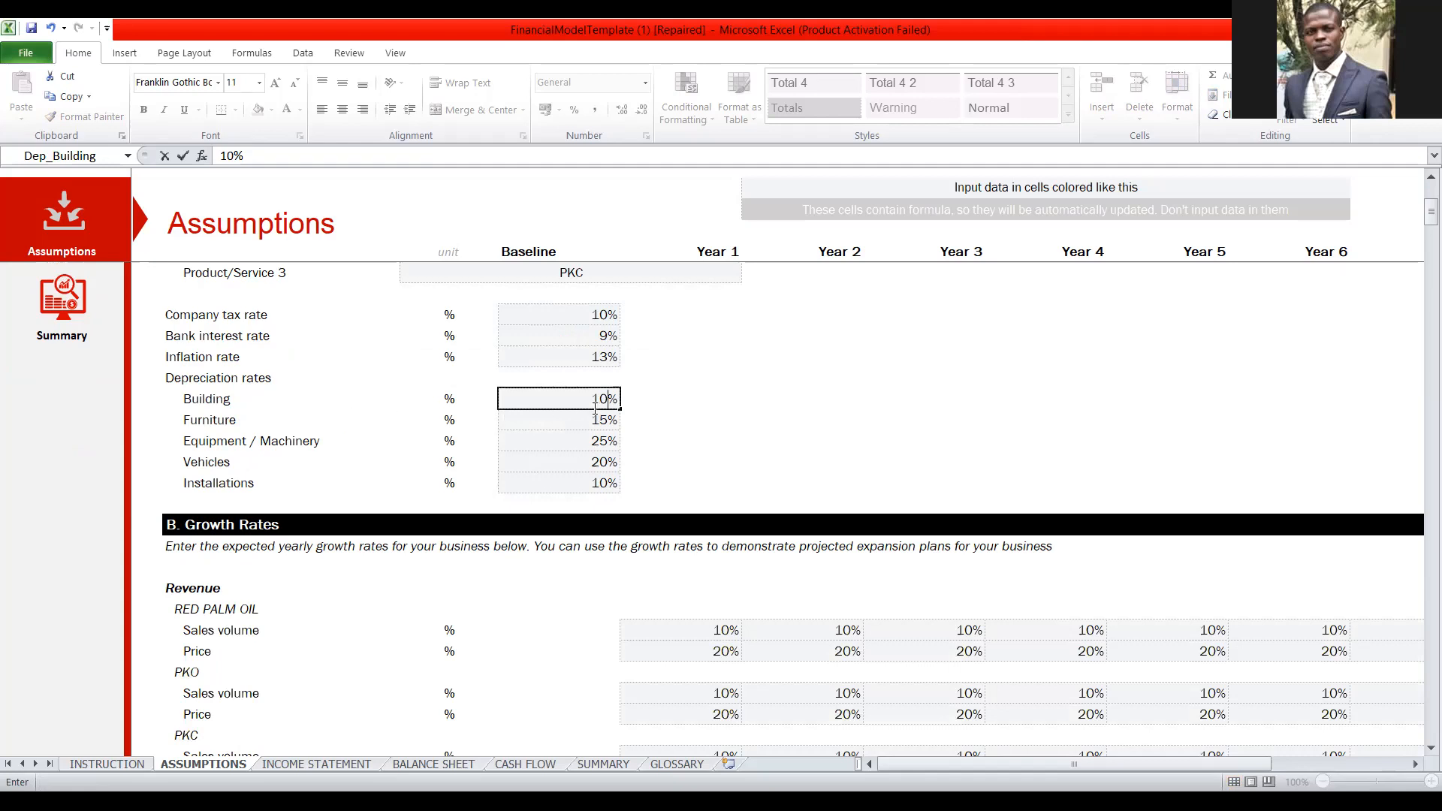
pyautogui.click(662, 396)
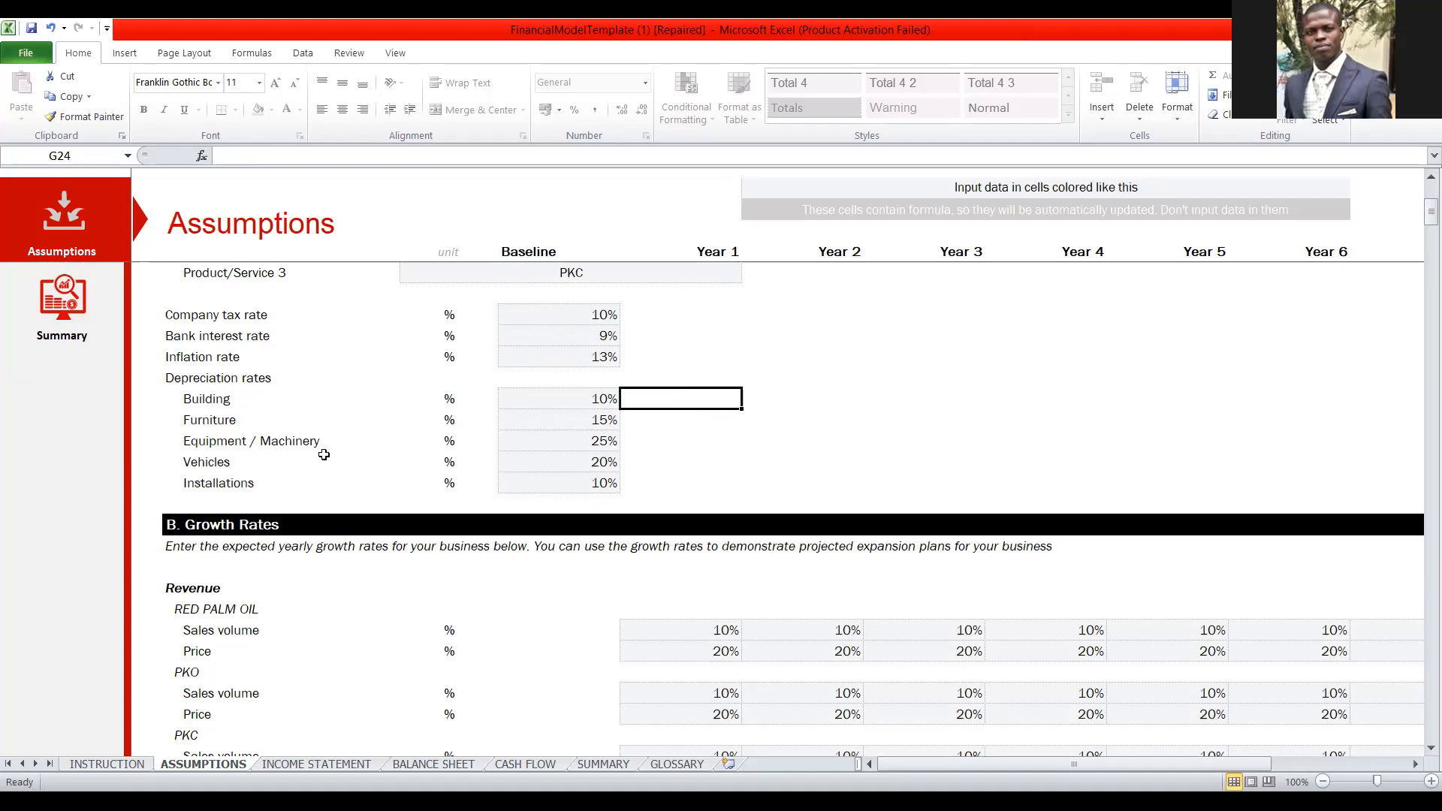
# Set the baseline depreciation rates for Equipment / Machinery and Vehicles to 10% each.
pyautogui.click(607, 443)
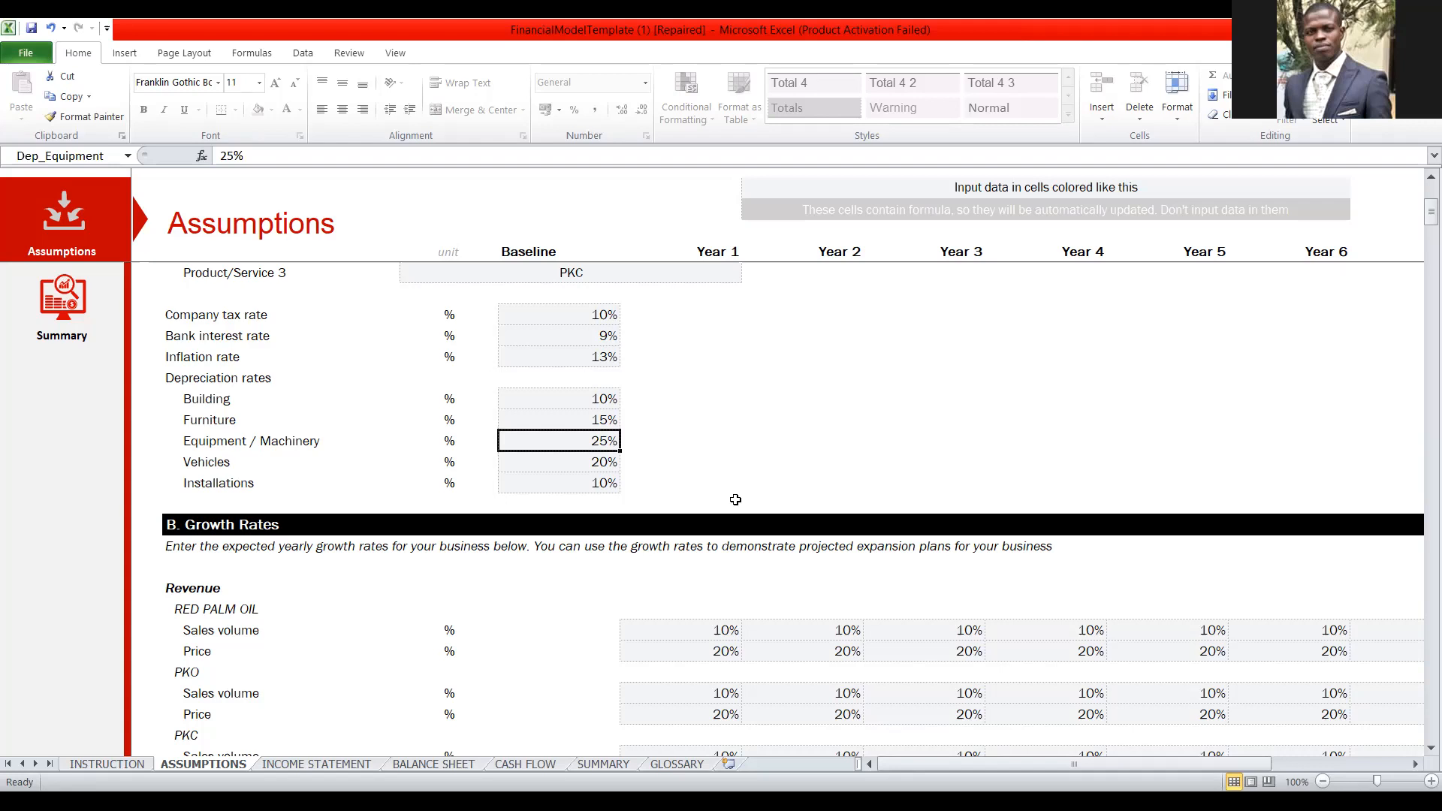
pyautogui.write('10')
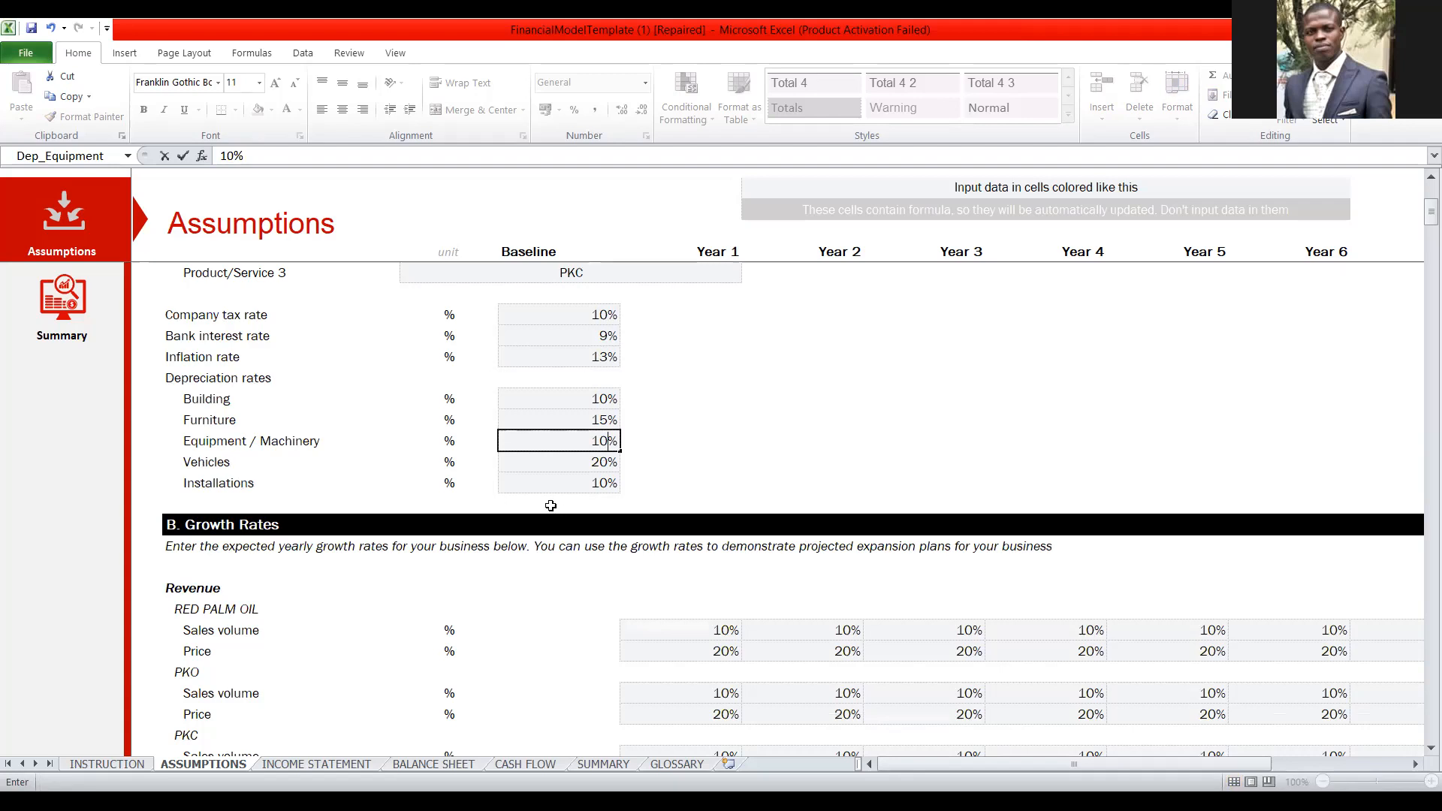
pyautogui.click(599, 467)
pyautogui.write('1')
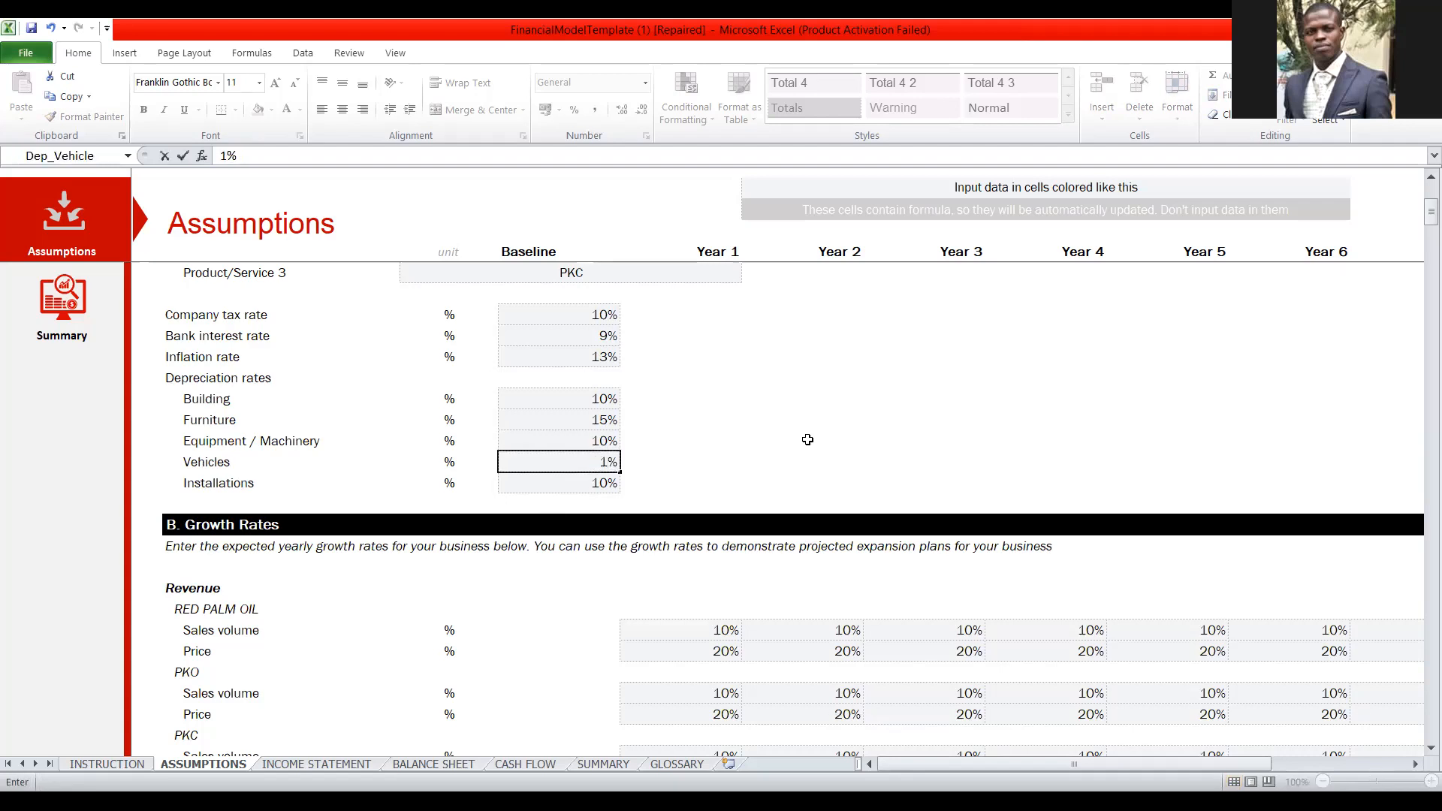
pyautogui.write('0')
# Review the General, Growth Rates and Startup Costs sections of the ASSUMPTIONS sheet.
pyautogui.scroll(-3, 805, 385)
pyautogui.scroll(-3, 805, 386)
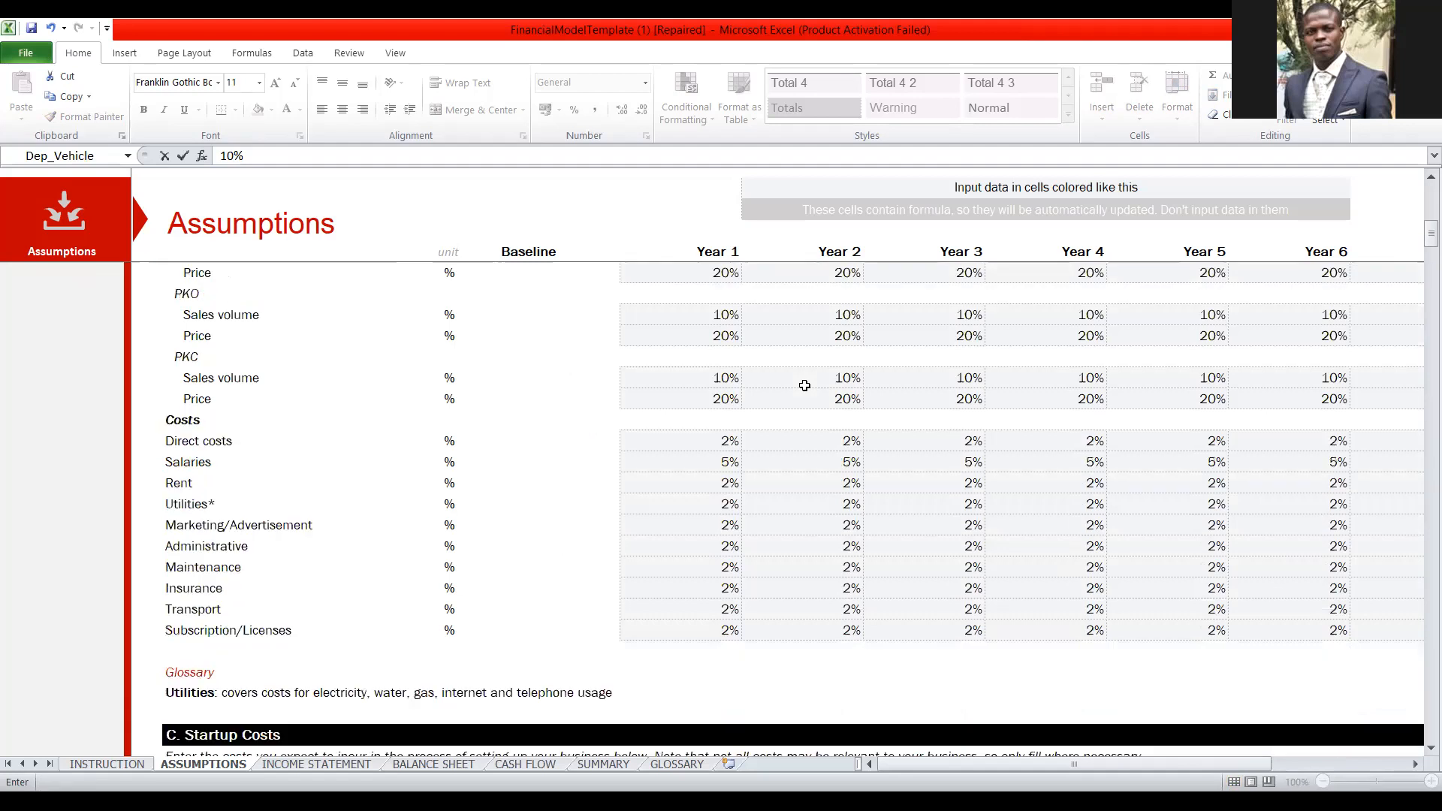
pyautogui.scroll(2, 805, 386)
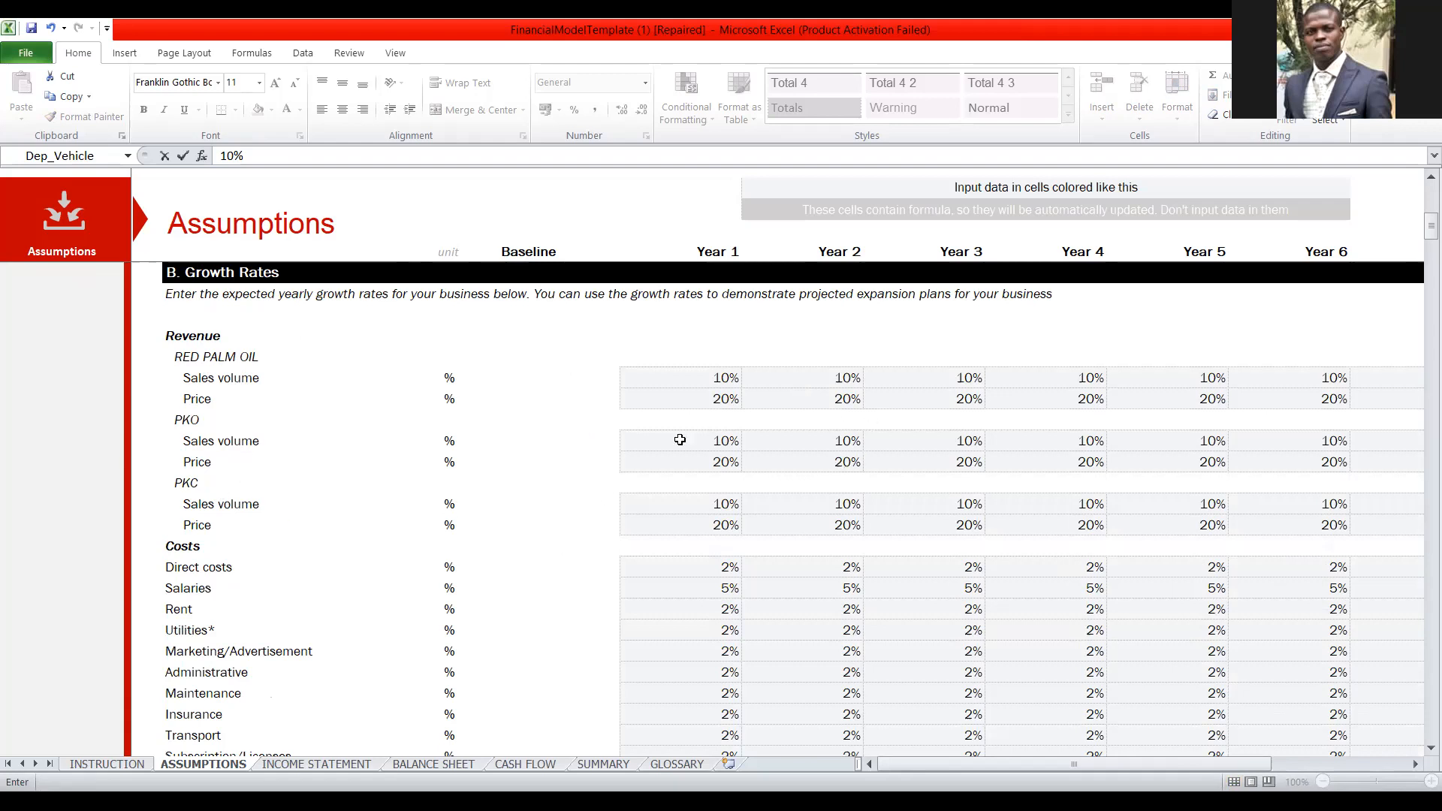
pyautogui.scroll(2, 558, 464)
pyautogui.scroll(4, 558, 464)
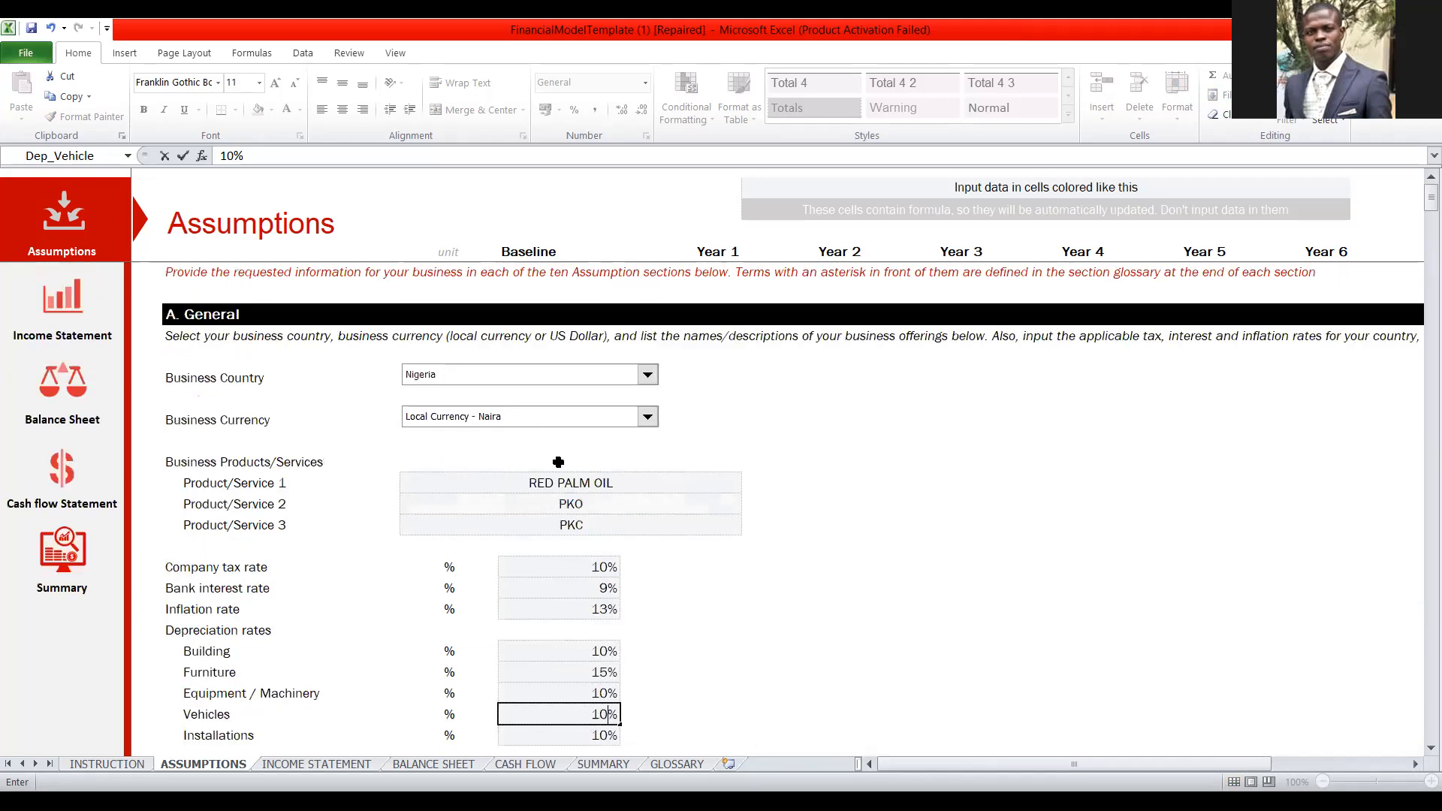
pyautogui.scroll(-3, 685, 406)
pyautogui.scroll(-7, 687, 406)
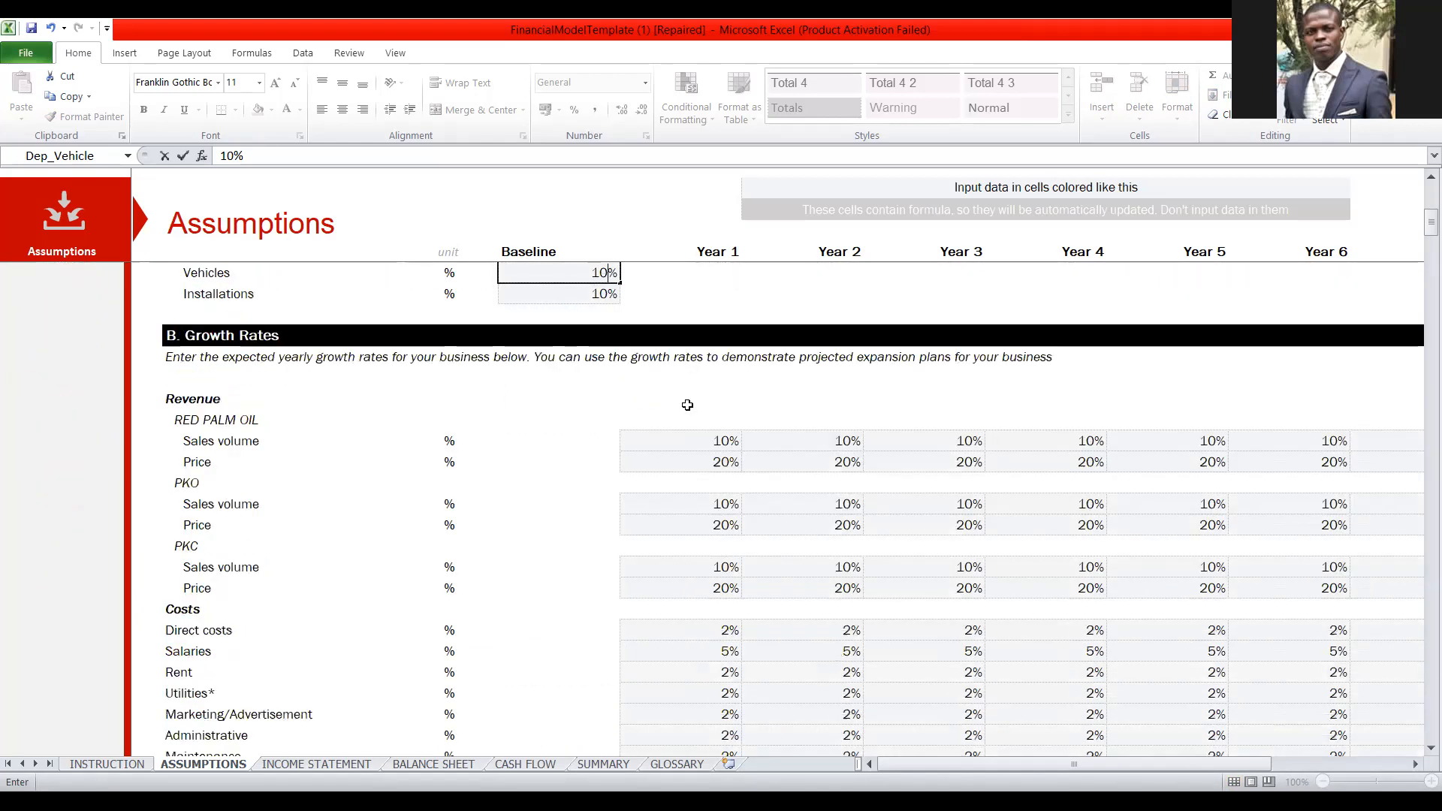
pyautogui.scroll(3, 687, 405)
pyautogui.scroll(-9, 688, 405)
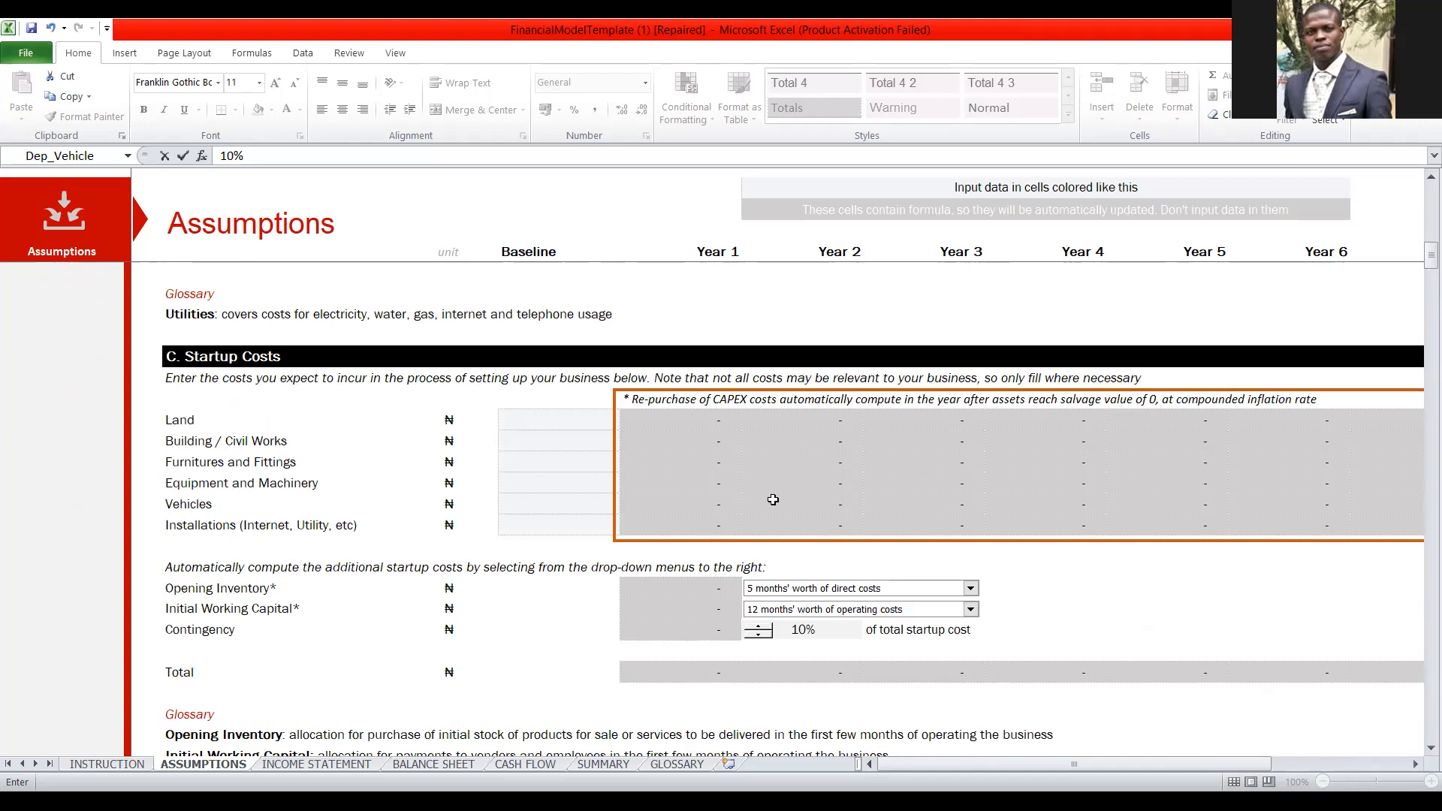
pyautogui.scroll(9, 771, 459)
pyautogui.scroll(7, 772, 459)
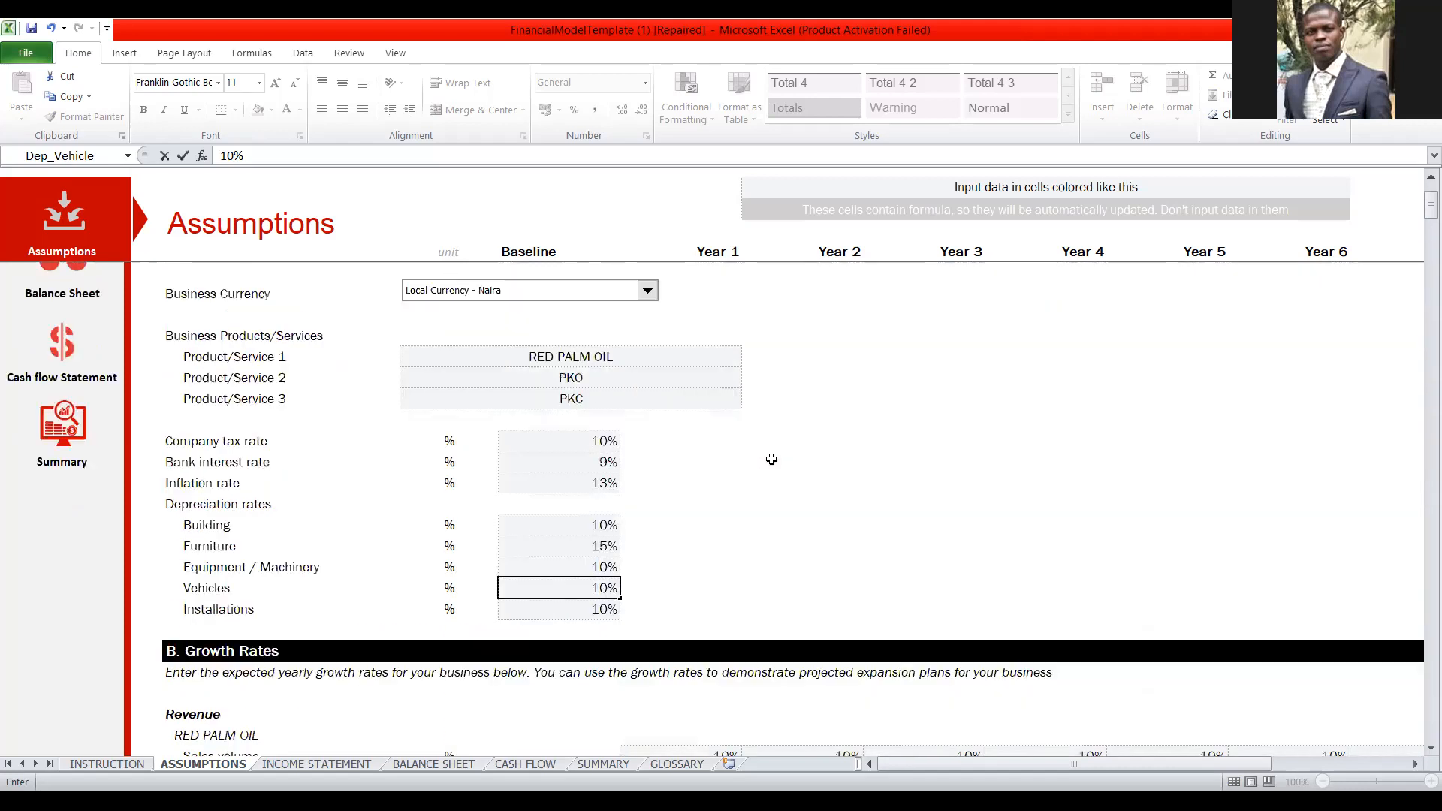
pyautogui.scroll(-8, 770, 459)
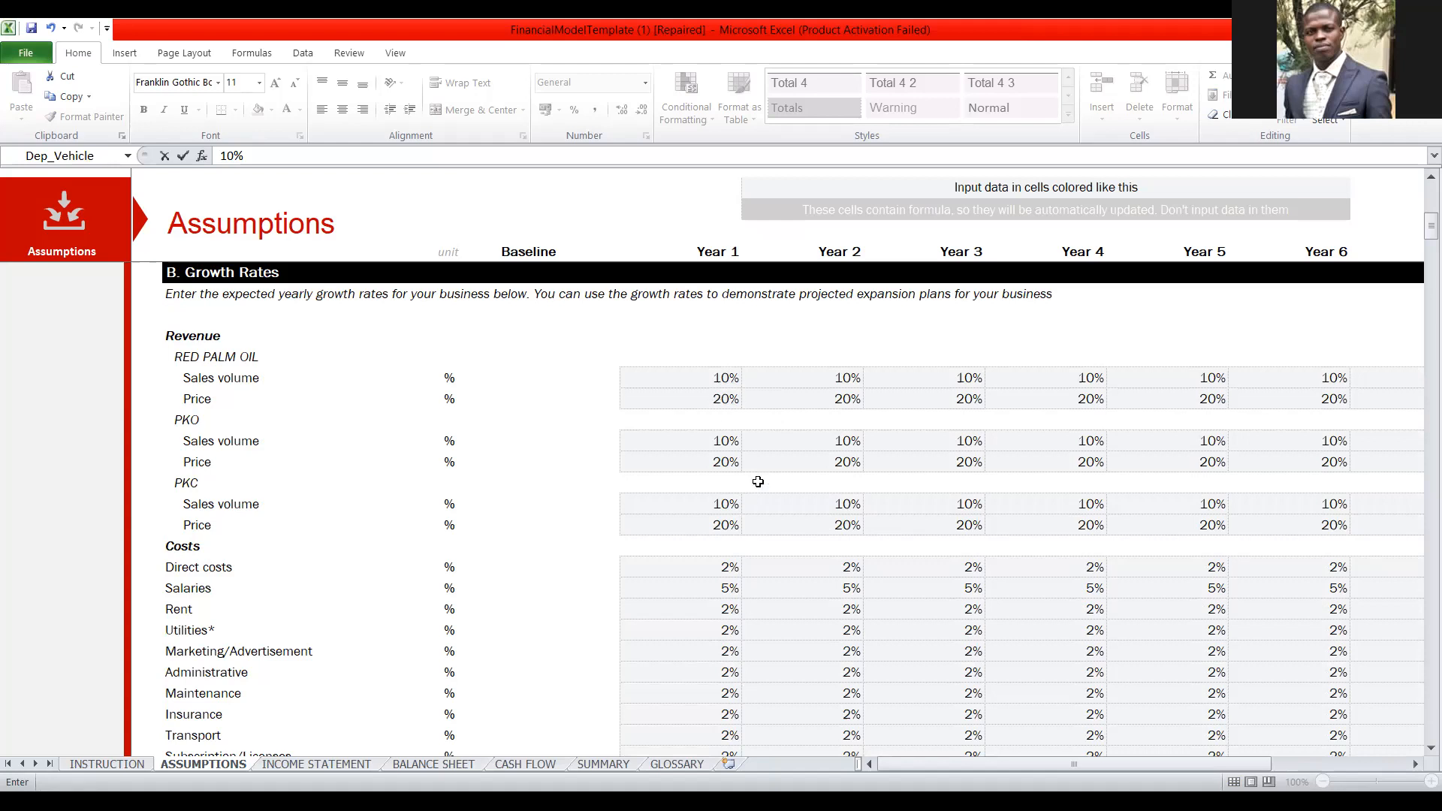
# Set the Year 1 growth rates for RED PALM OIL sales volume and price to 0%.
pyautogui.click(722, 380)
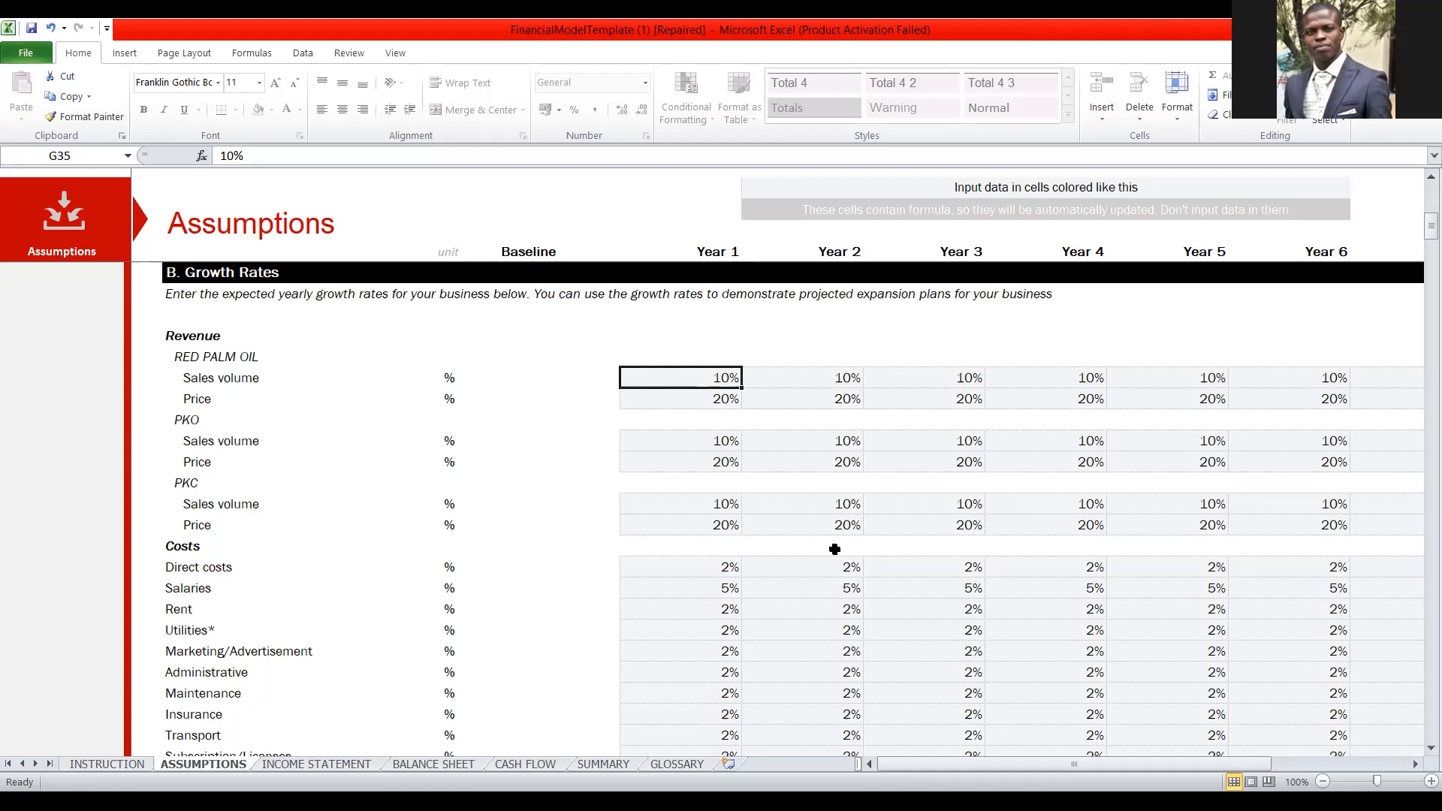
pyautogui.write('0')
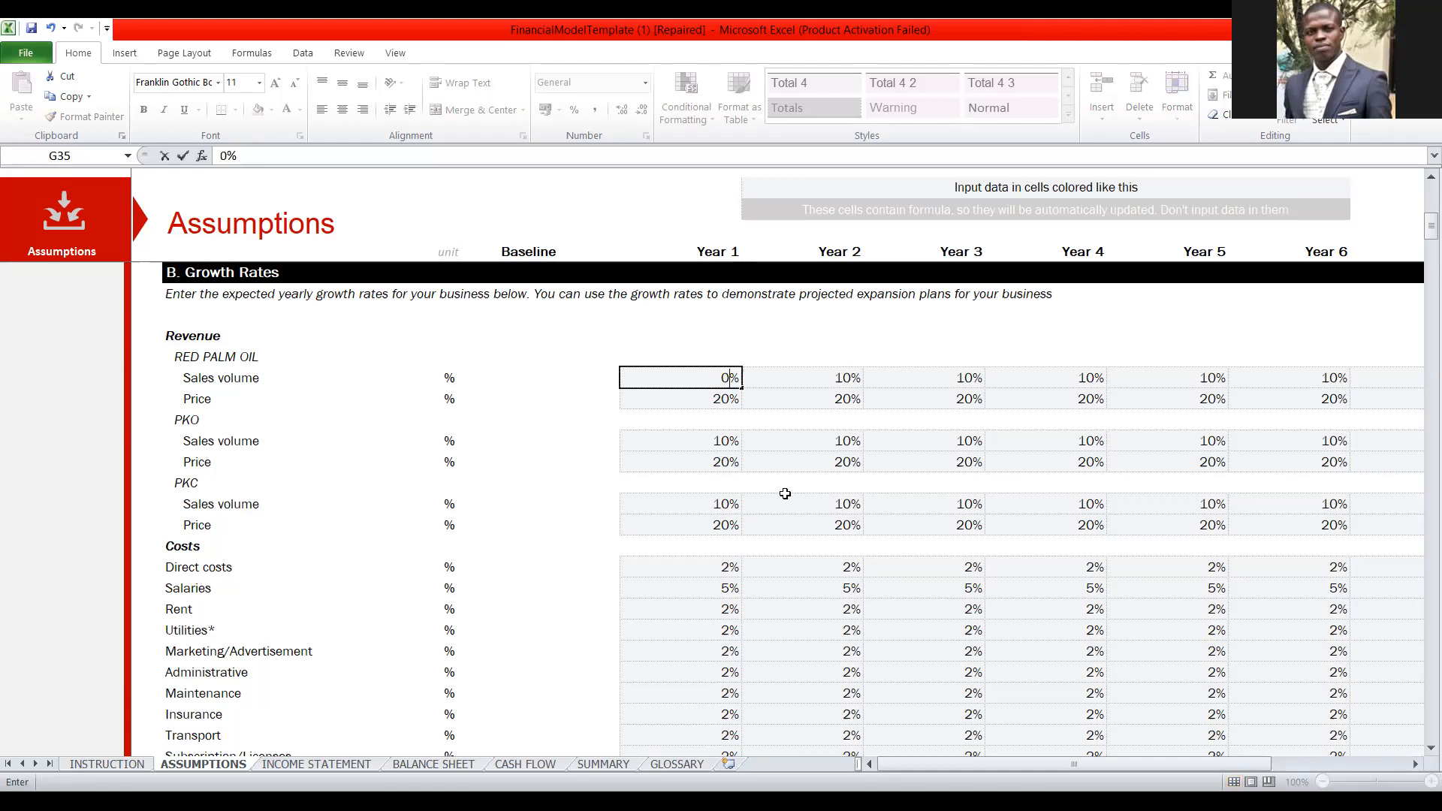
pyautogui.press('Return')
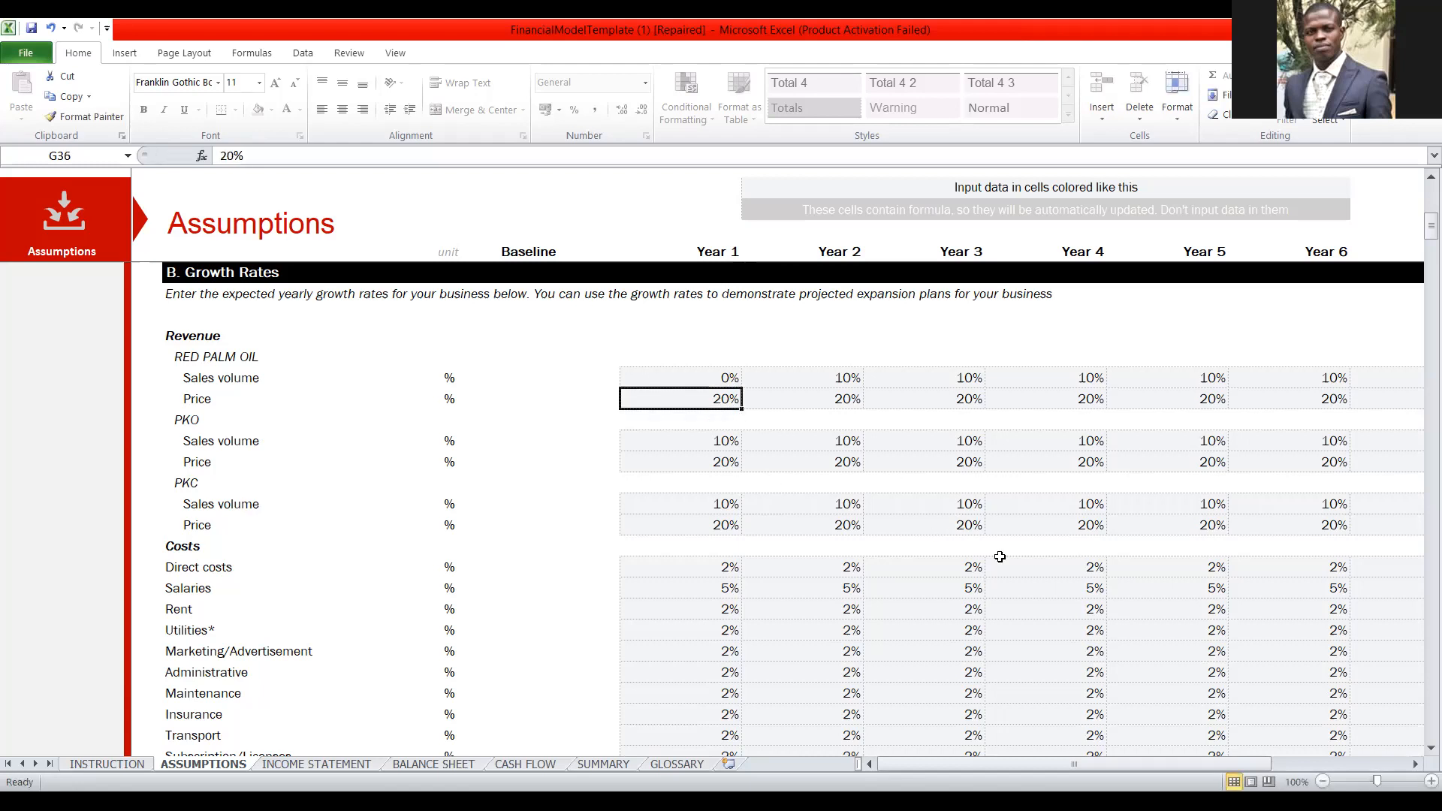
pyautogui.write('0')
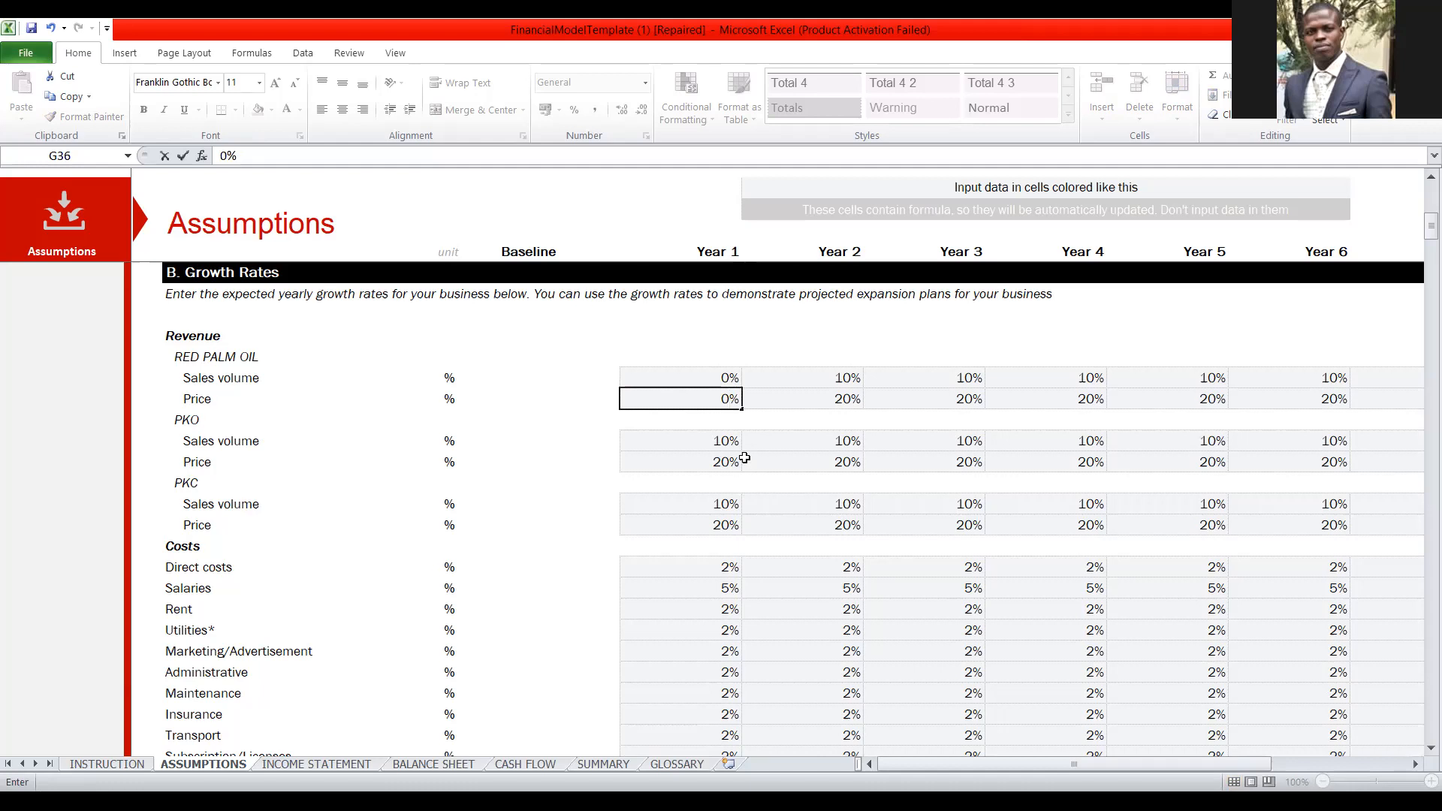
# Set the Year 1 sales volume and price growth rates to 0% for both PKO and PKC.
pyautogui.click(725, 443)
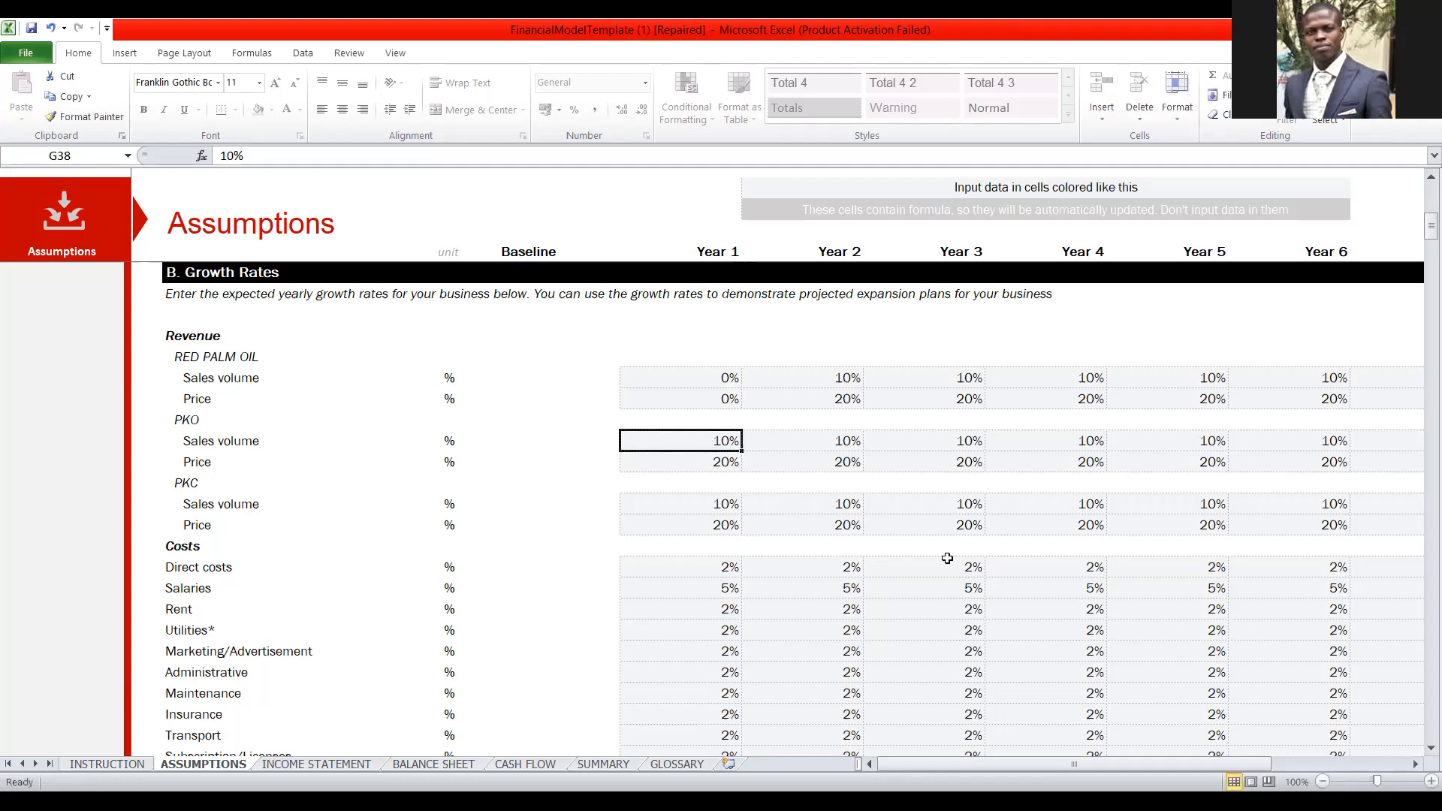
pyautogui.write('0')
pyautogui.click(713, 462)
pyautogui.write('0')
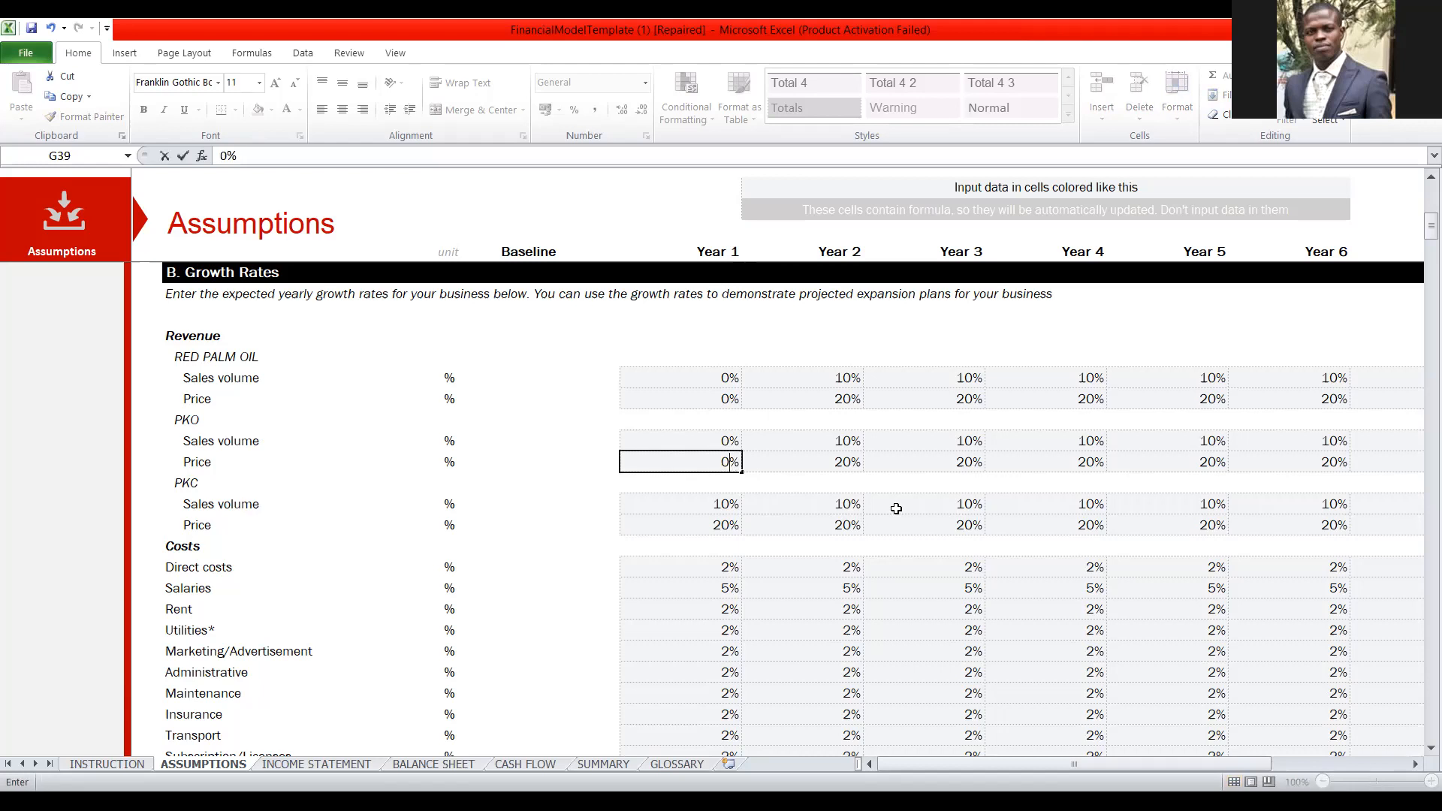
pyautogui.click(740, 510)
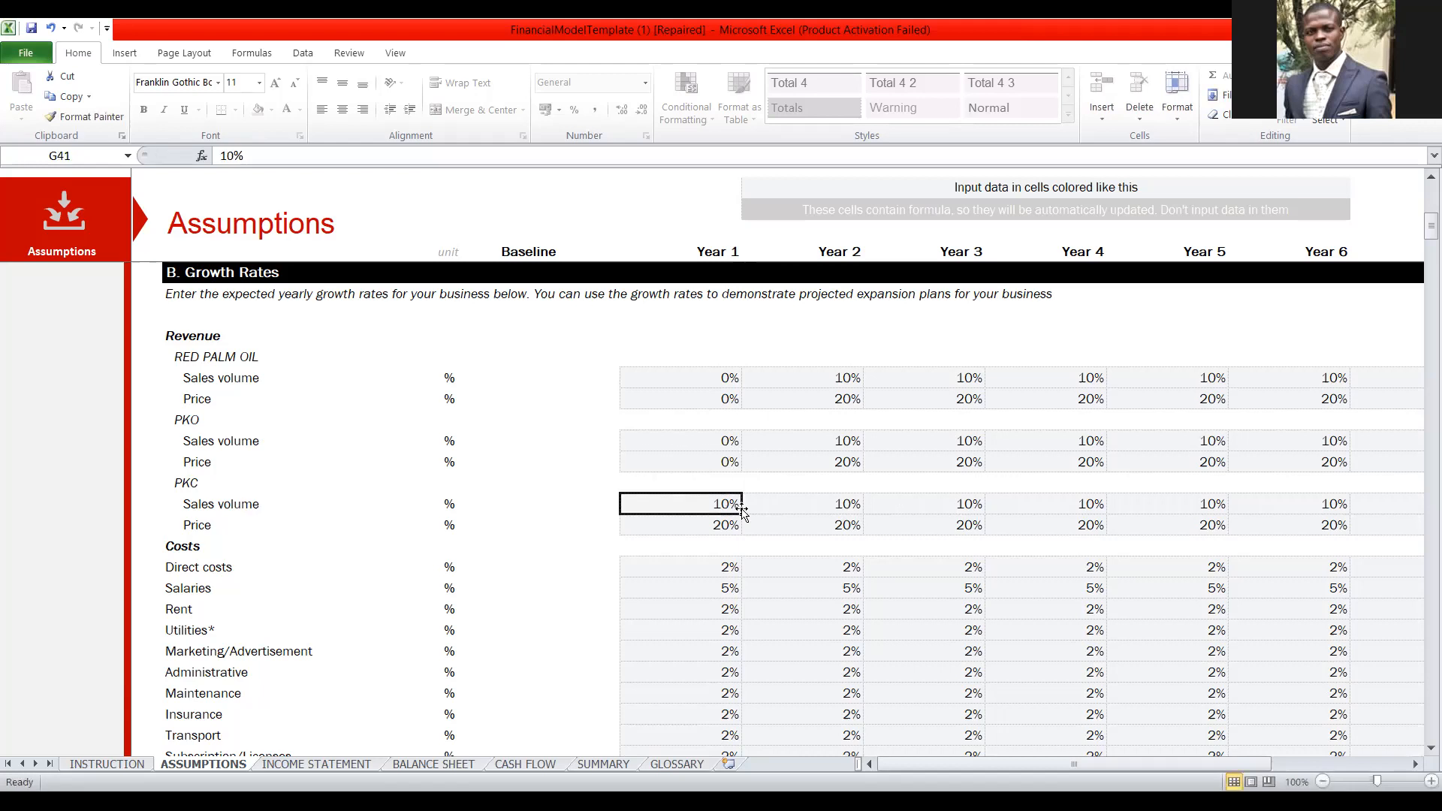
pyautogui.write('0')
pyautogui.click(731, 527)
pyautogui.write('0')
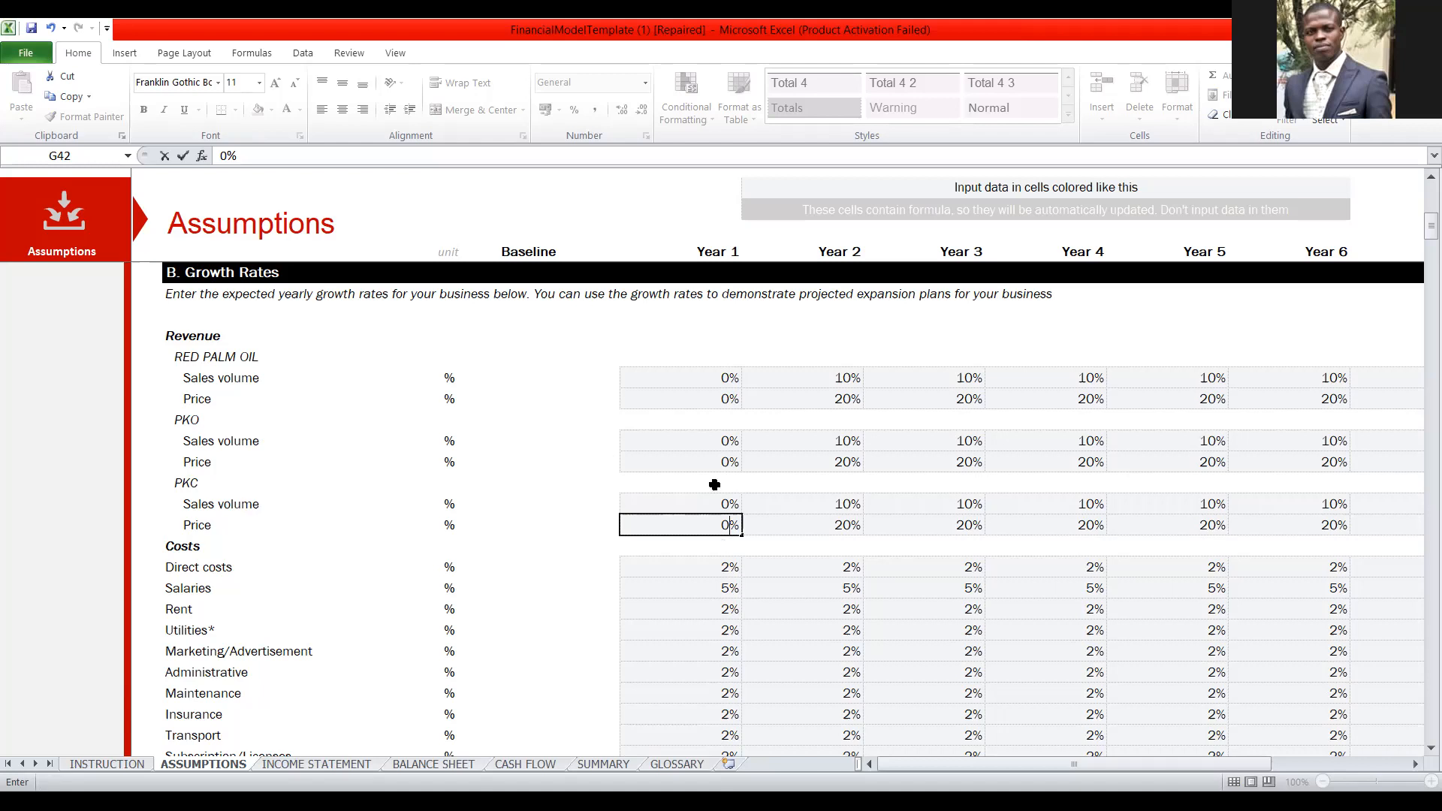
pyautogui.click(700, 390)
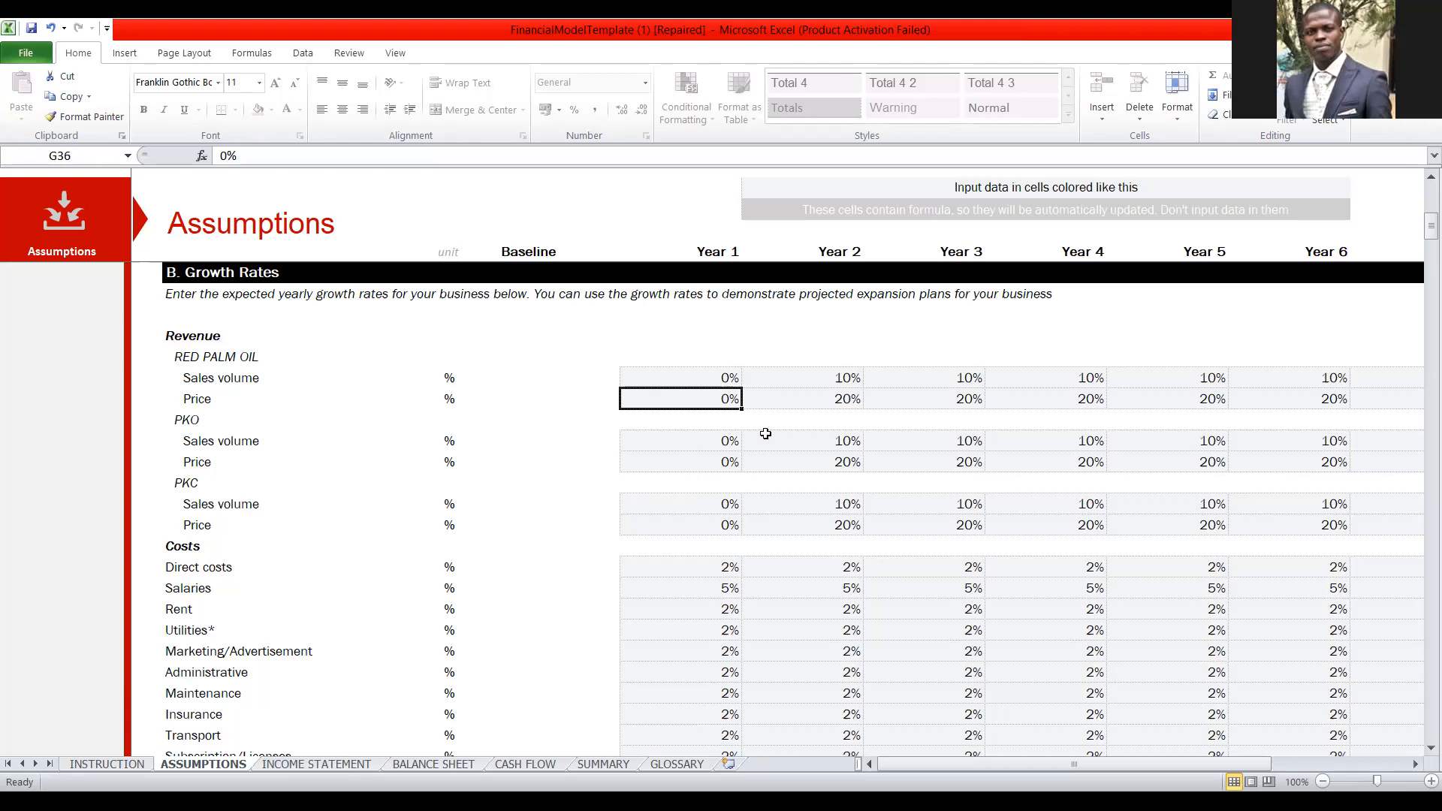
pyautogui.click(668, 456)
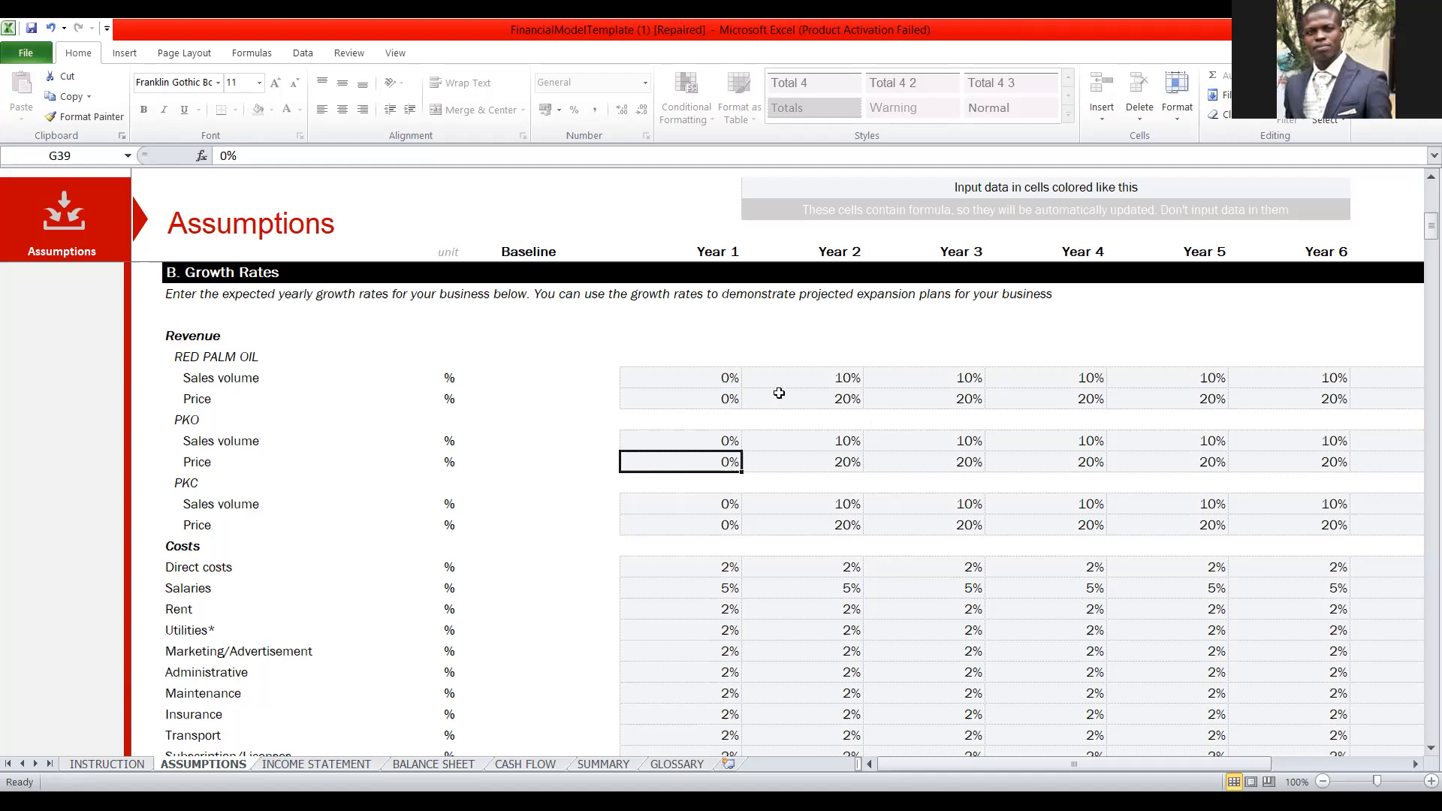
# Set the RED PALM OIL price growth rate to 0% for each year from Year 2 to Year 6.
pyautogui.click(831, 393)
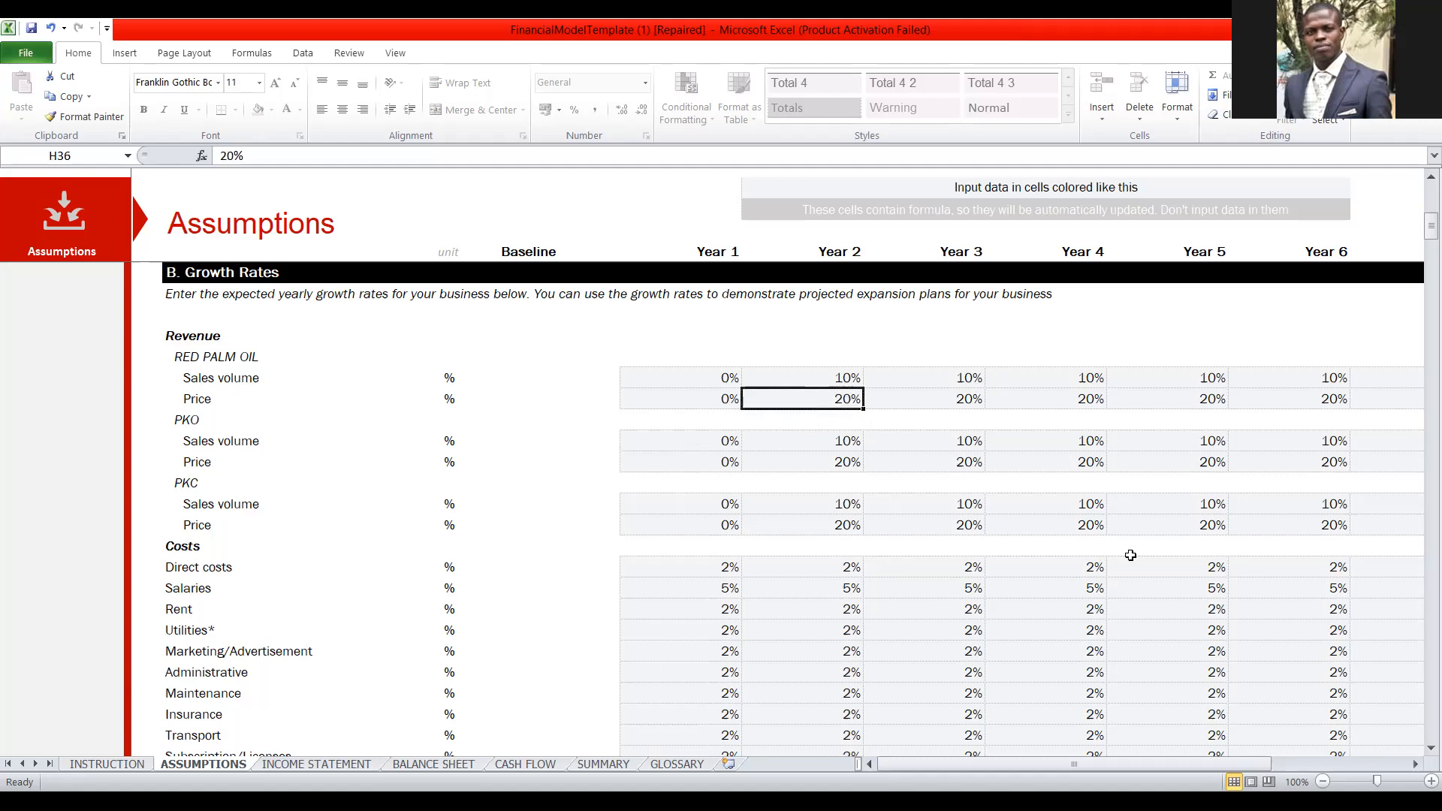
pyautogui.write('0')
pyautogui.click(961, 394)
pyautogui.write('0')
pyautogui.click(1090, 400)
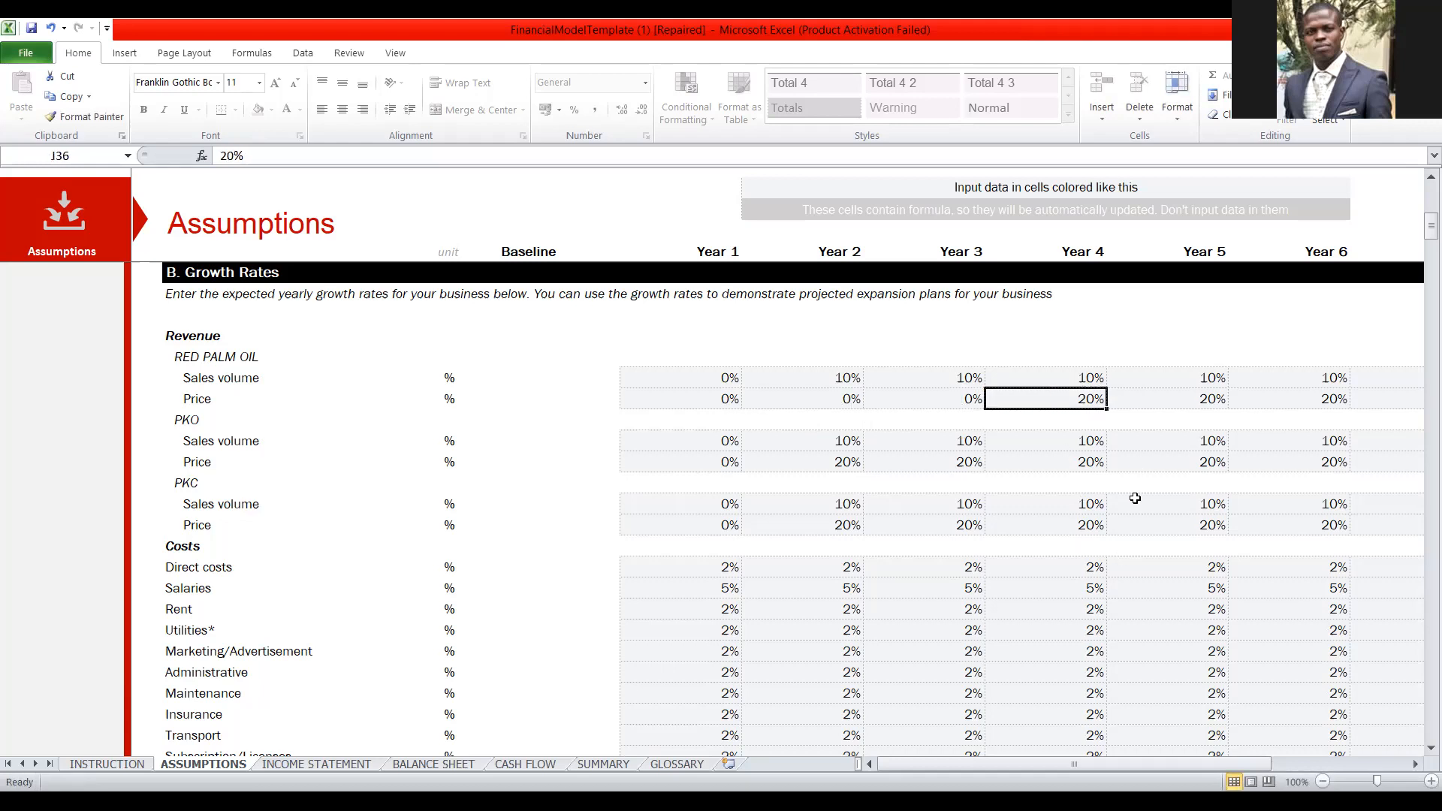
pyautogui.write('0')
pyautogui.click(1203, 396)
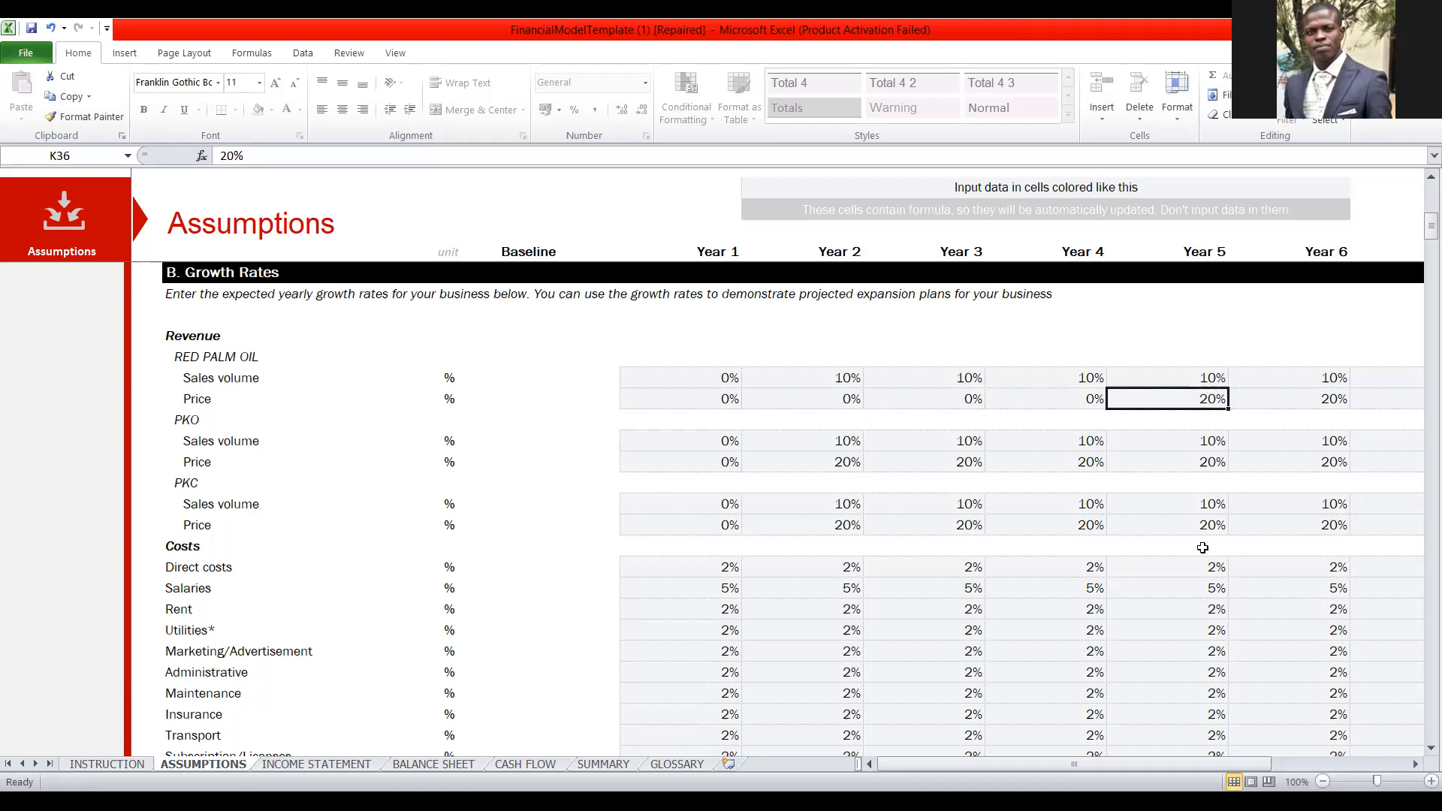
pyautogui.write('0')
pyautogui.click(1329, 400)
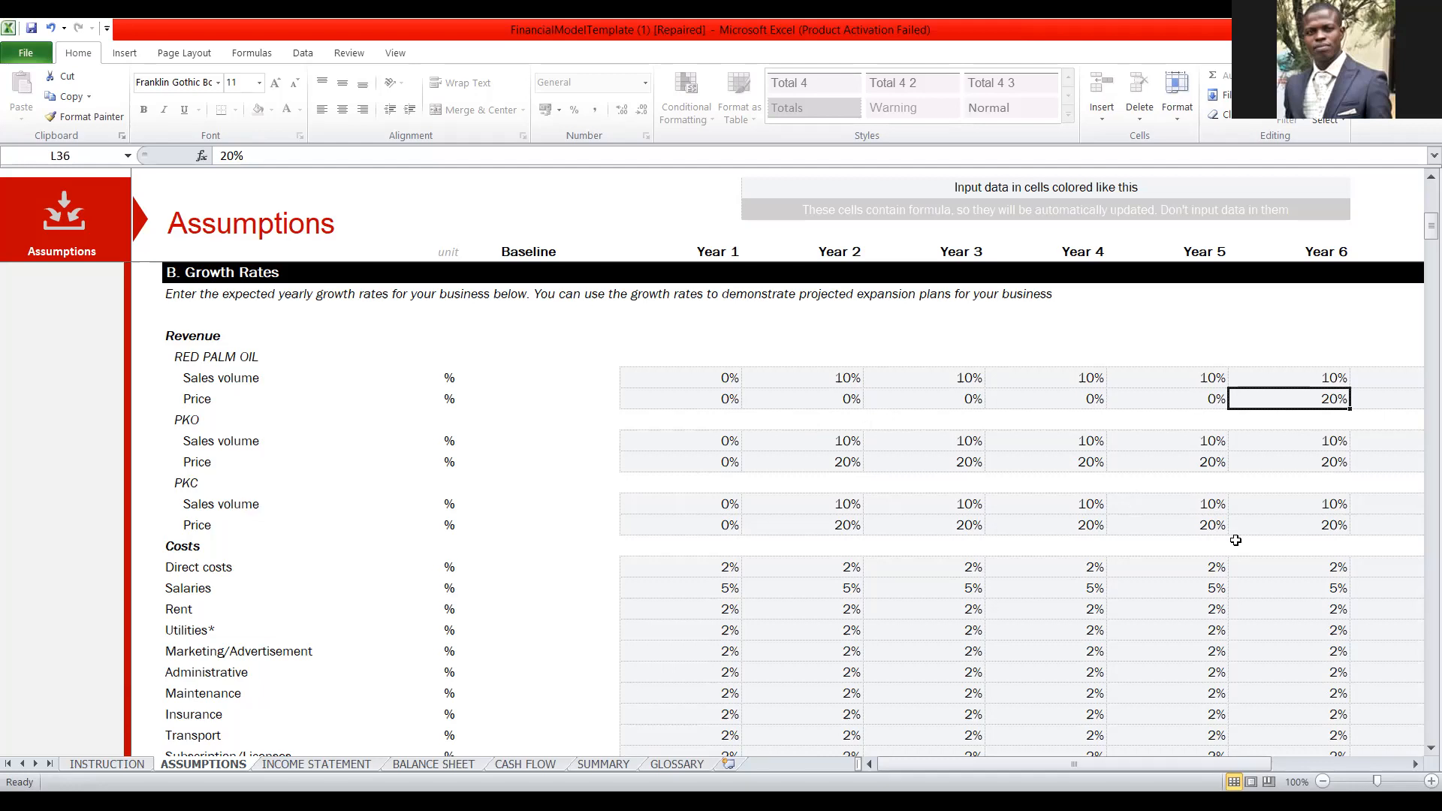
pyautogui.write('0')
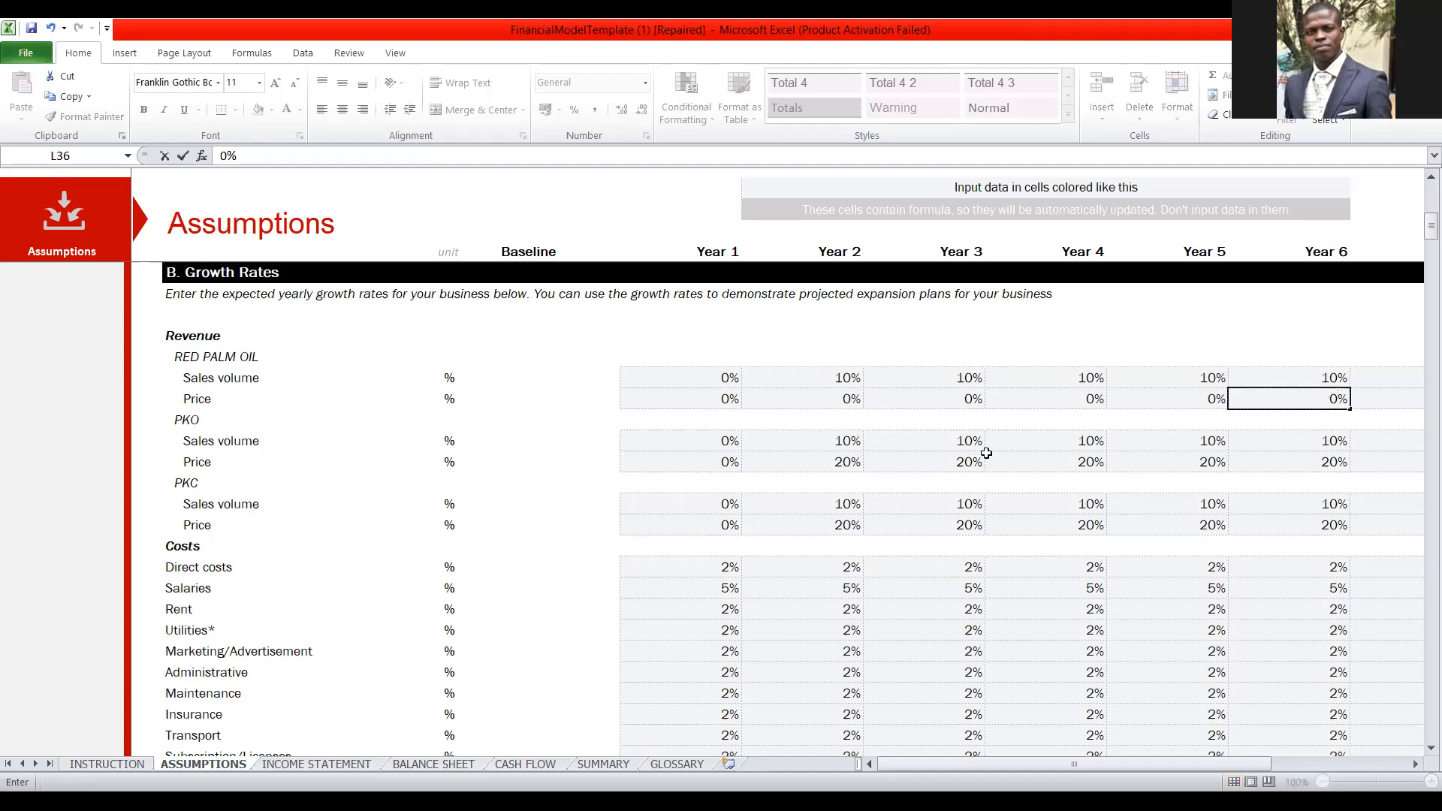
pyautogui.click(980, 413)
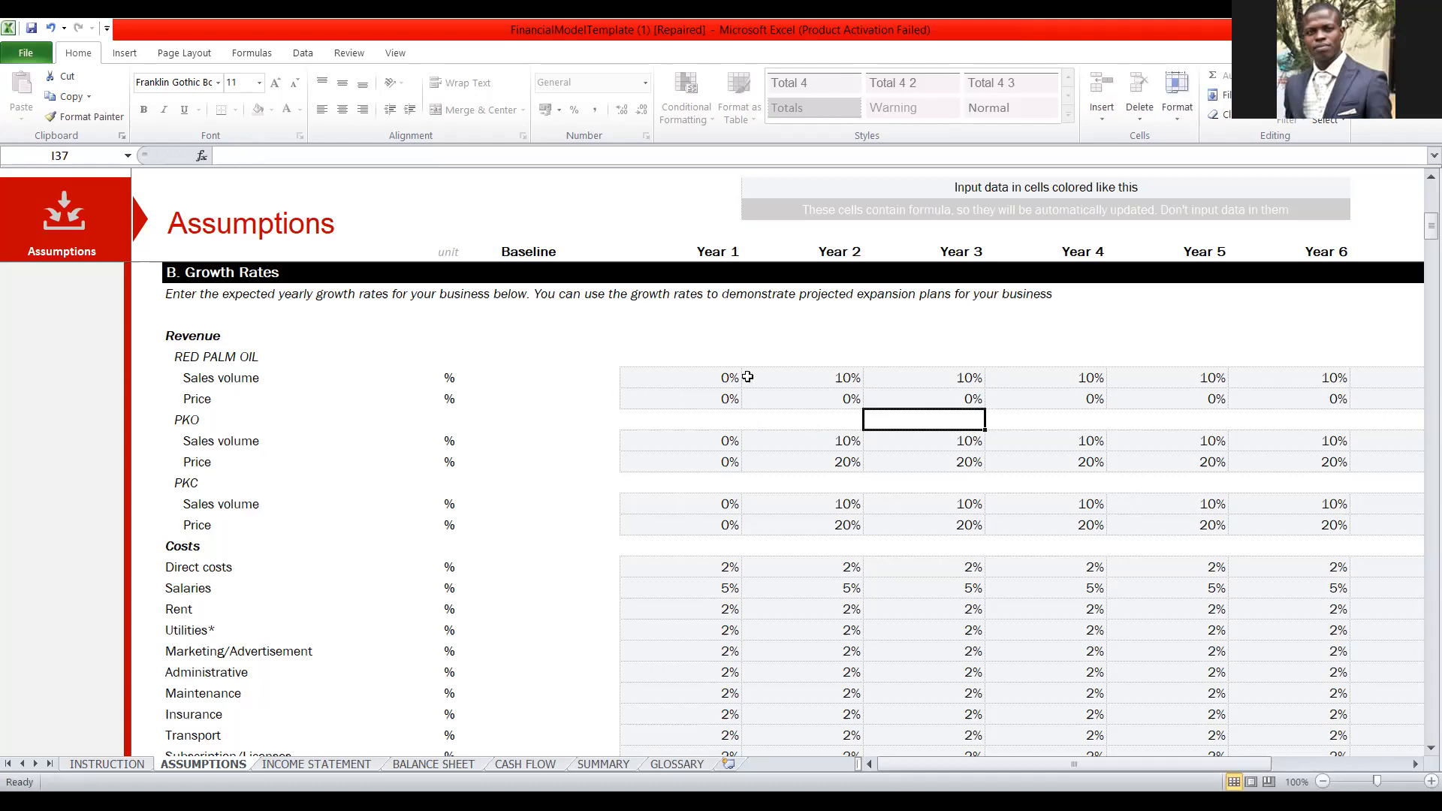
# Set the RED PALM OIL sales volume growth rate to 30% for Years 2, 3 and 4.
pyautogui.click(795, 377)
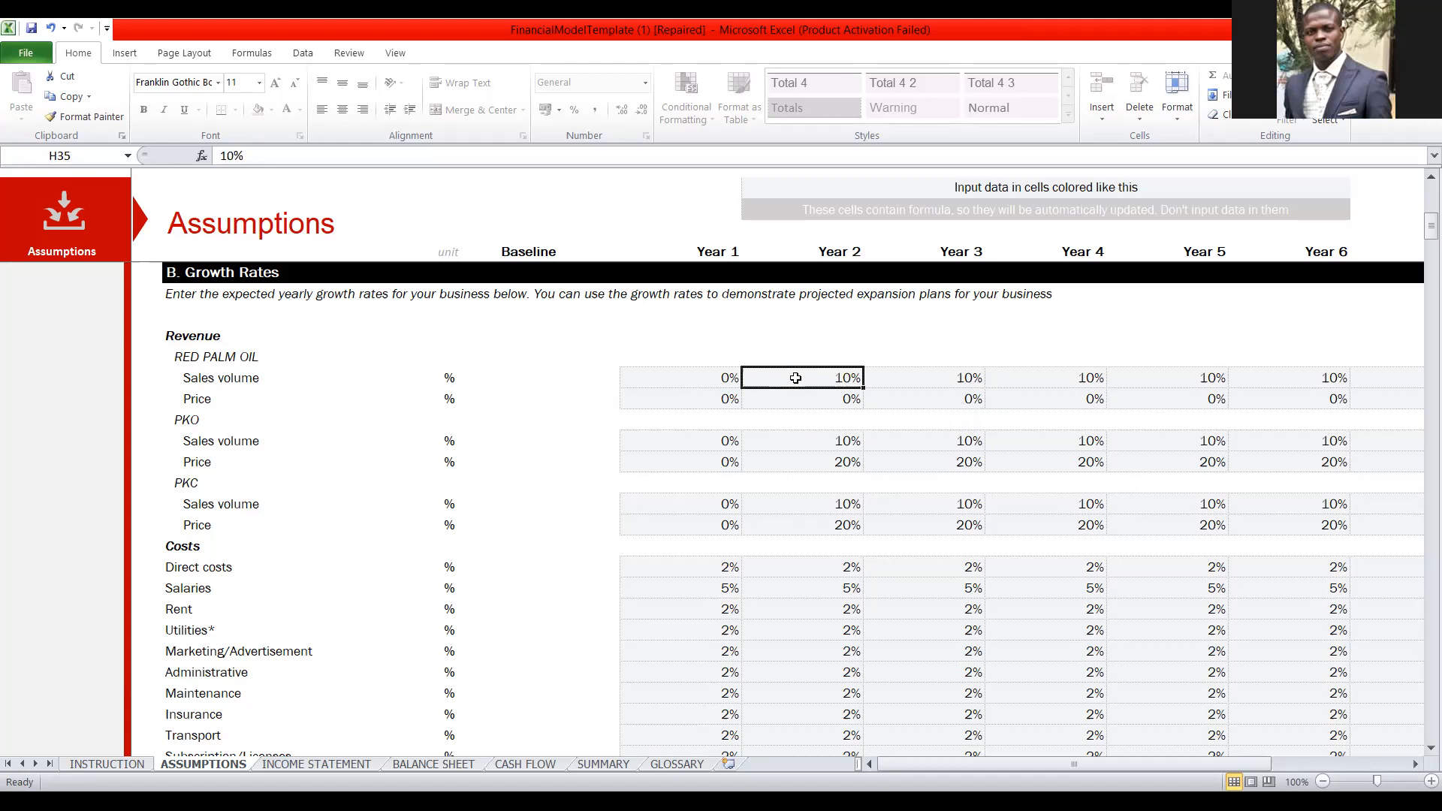
pyautogui.write('30')
pyautogui.click(967, 378)
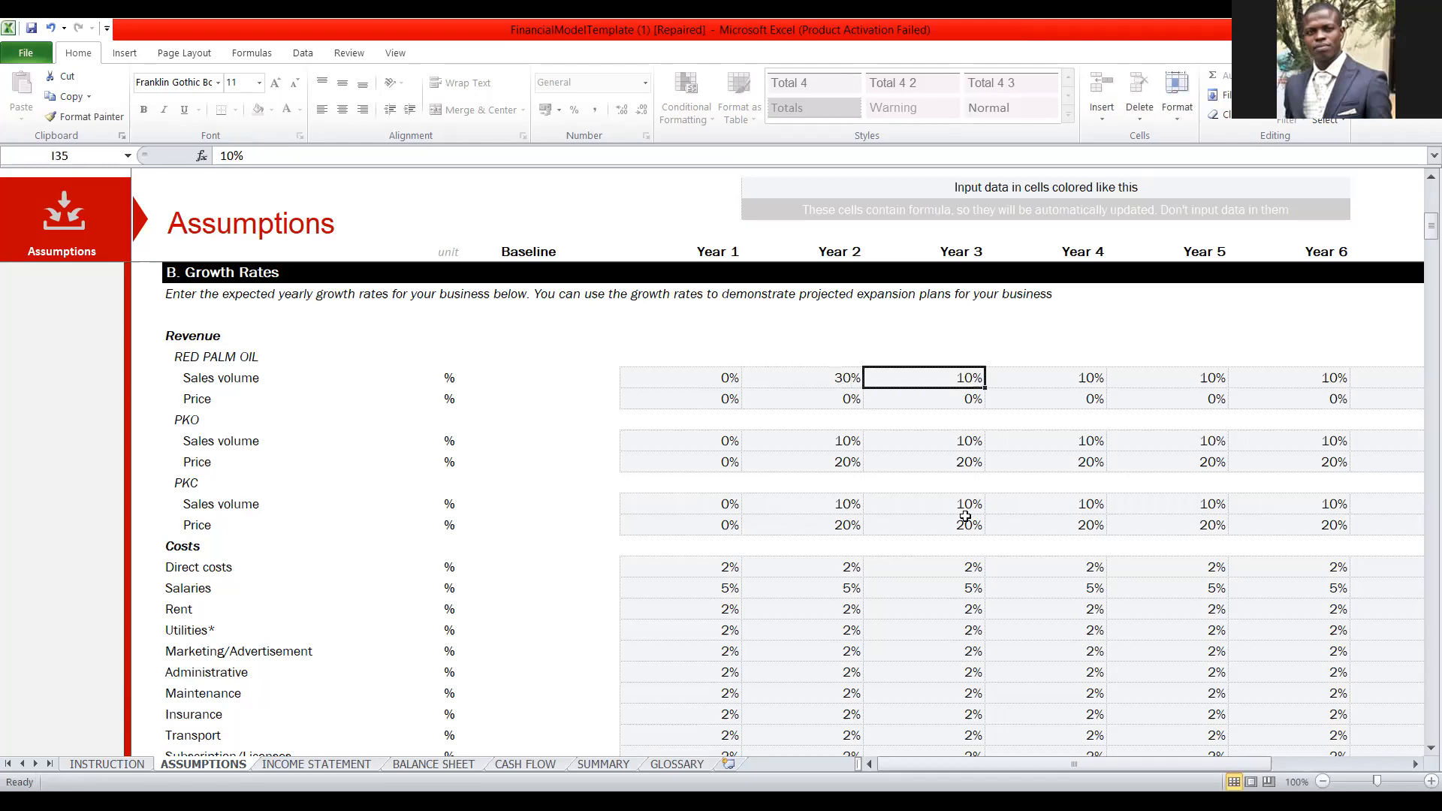
pyautogui.write('30')
pyautogui.click(1086, 383)
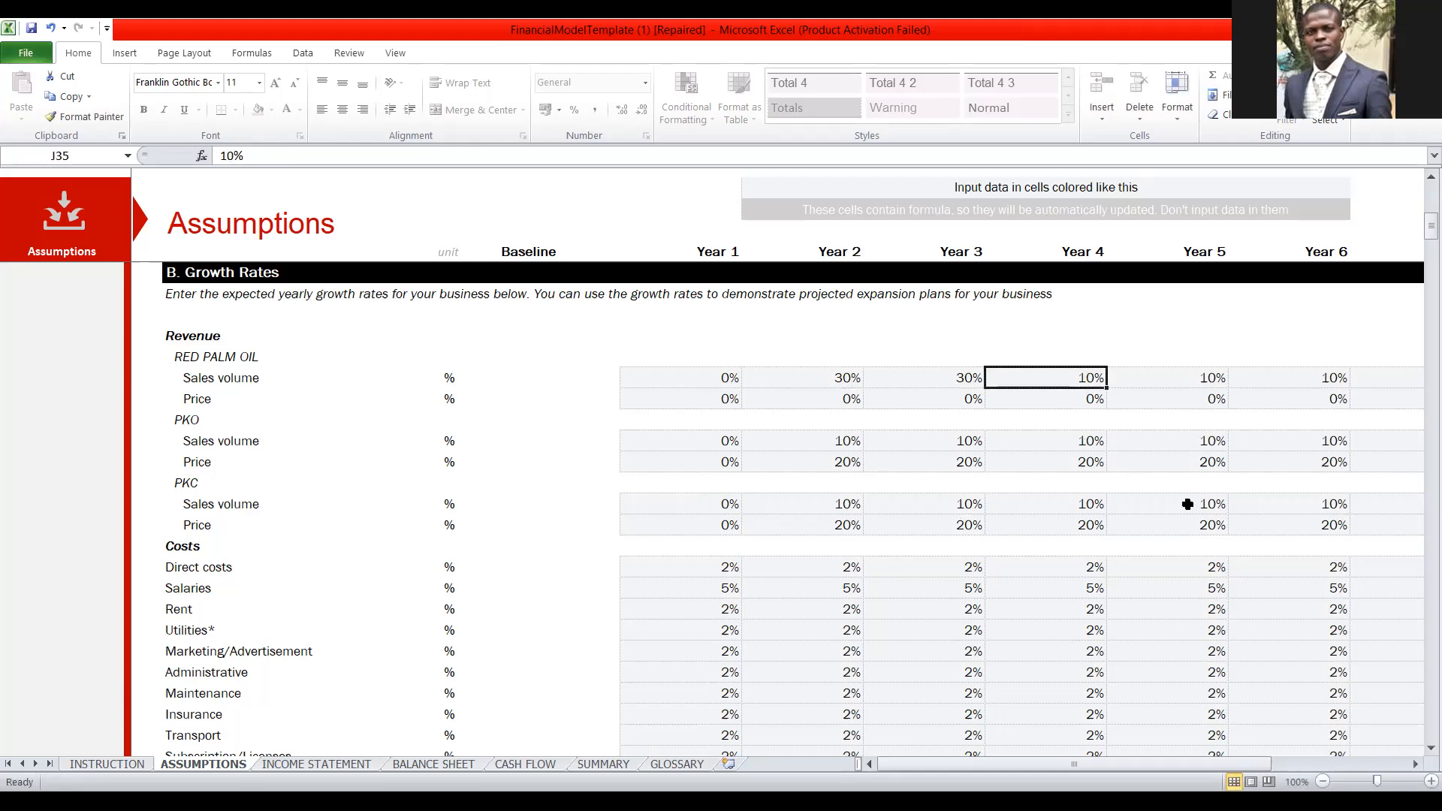
pyautogui.write('30')
# Set the RED PALM OIL sales volume growth rate to 30% for Years 5 and 6.
pyautogui.click(1196, 380)
pyautogui.write('0')
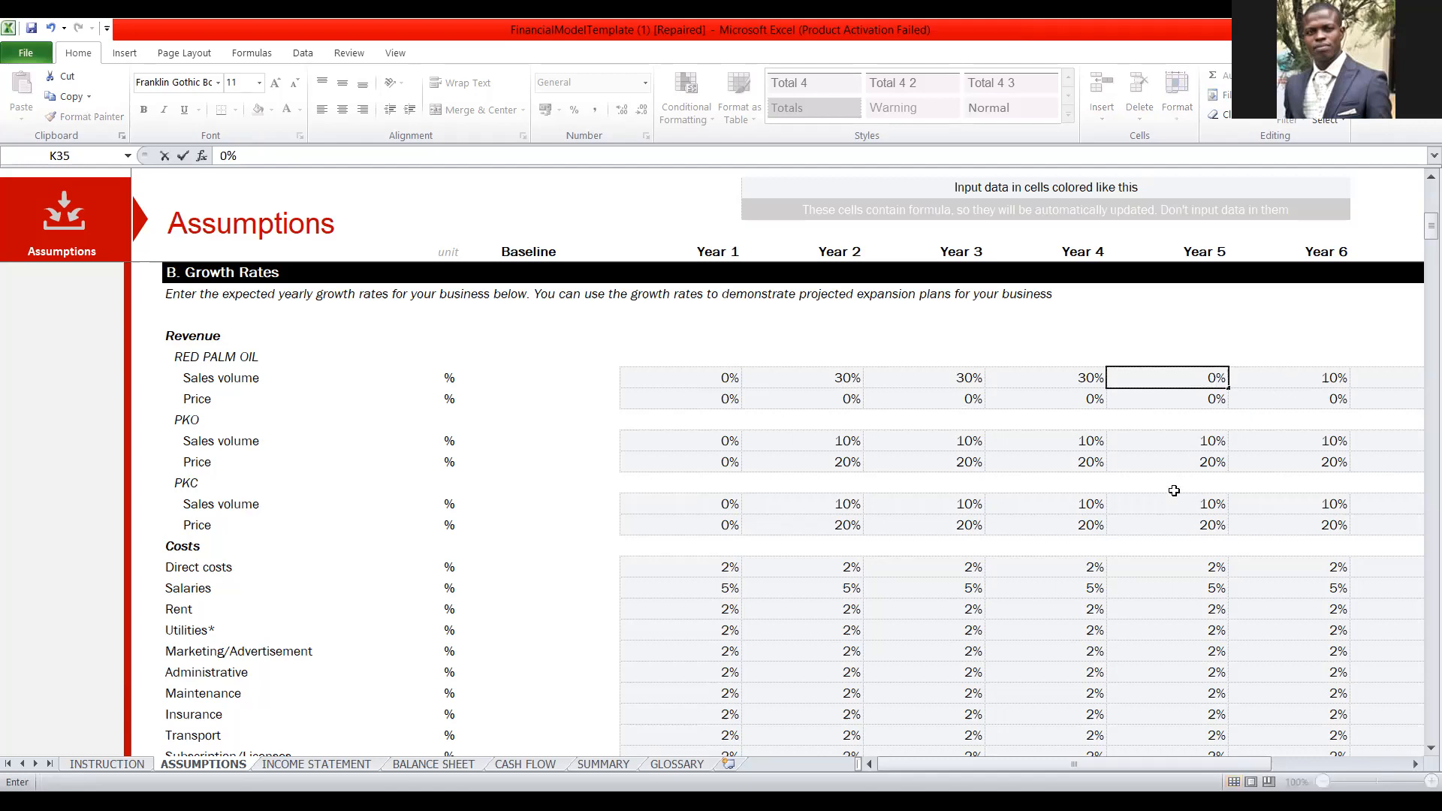
pyautogui.press('BackSpace')
pyautogui.write('3')
pyautogui.write('0')
pyautogui.click(1281, 378)
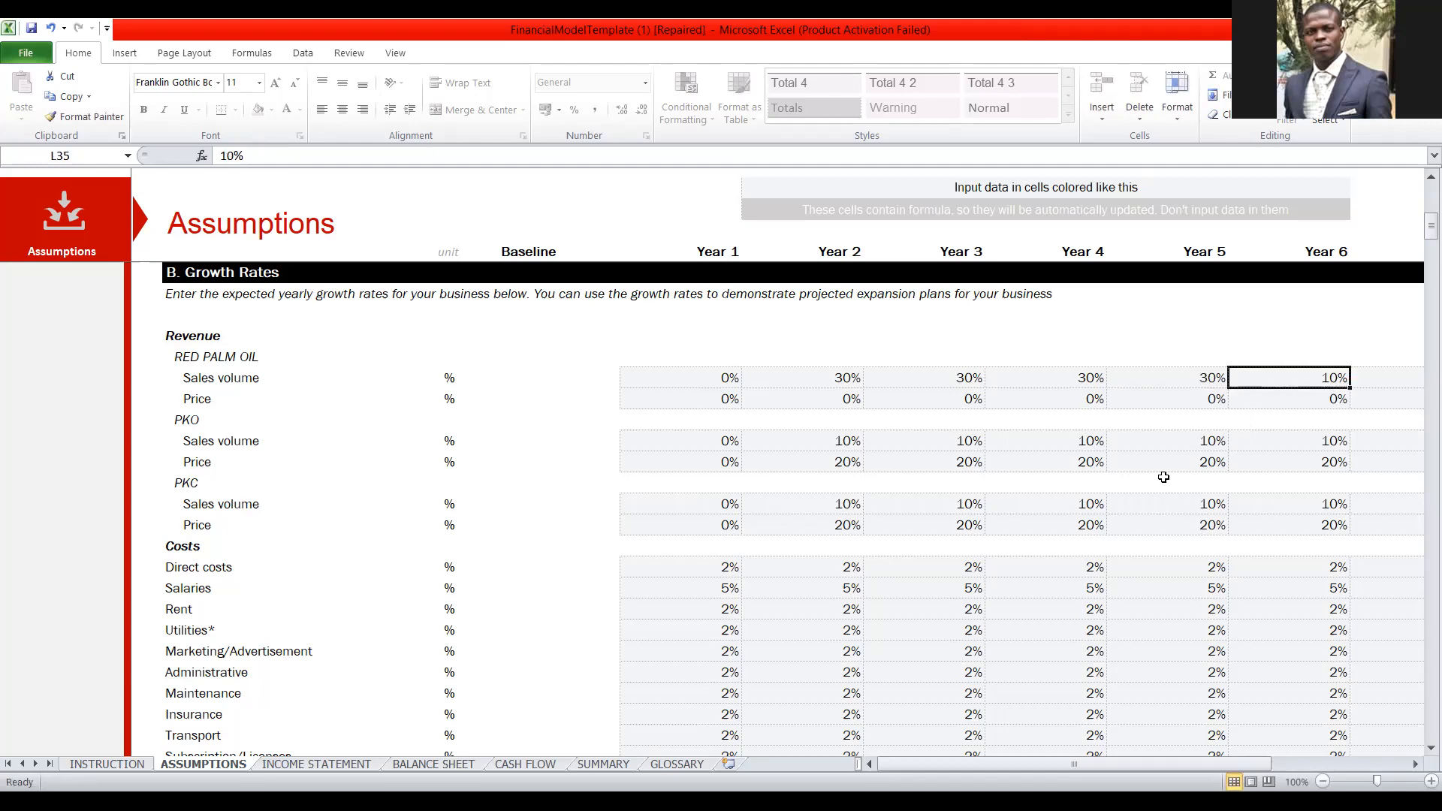
pyautogui.write('30')
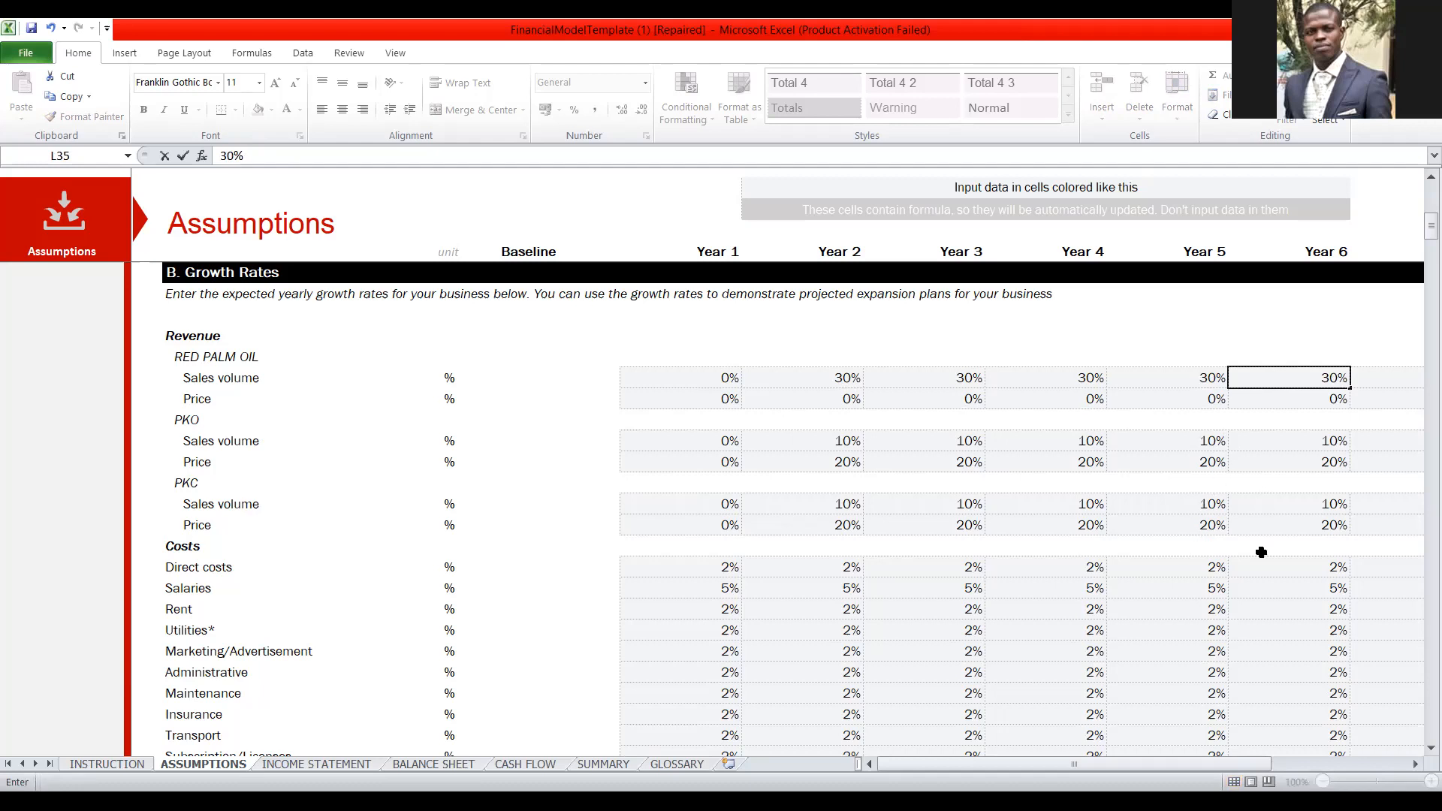
# Set the RED PALM OIL sales volume growth rate to 30% for Years 7 and 8.
pyautogui.press('Right')
pyautogui.press('Right')
pyautogui.press('Right')
pyautogui.press('Right')
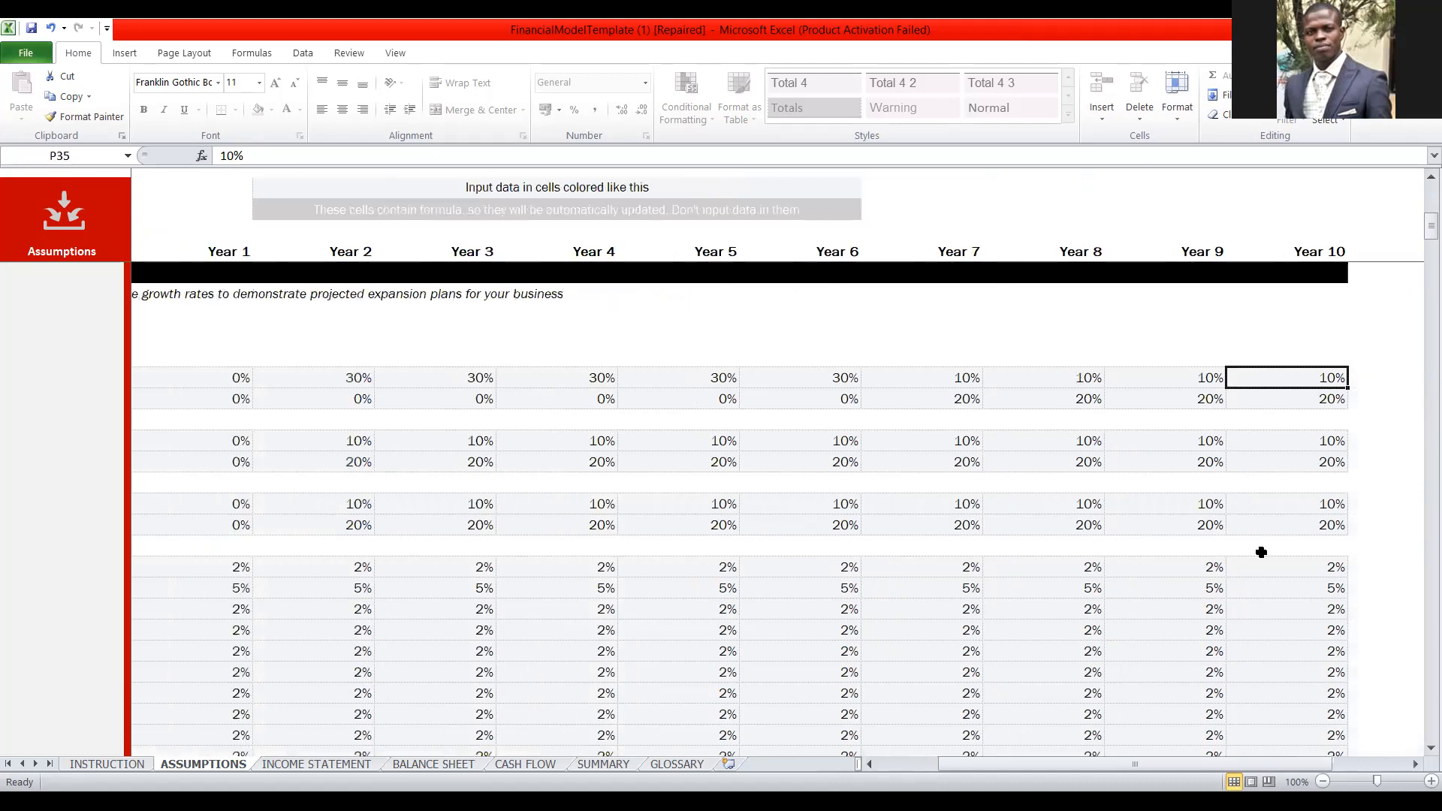
pyautogui.click(960, 376)
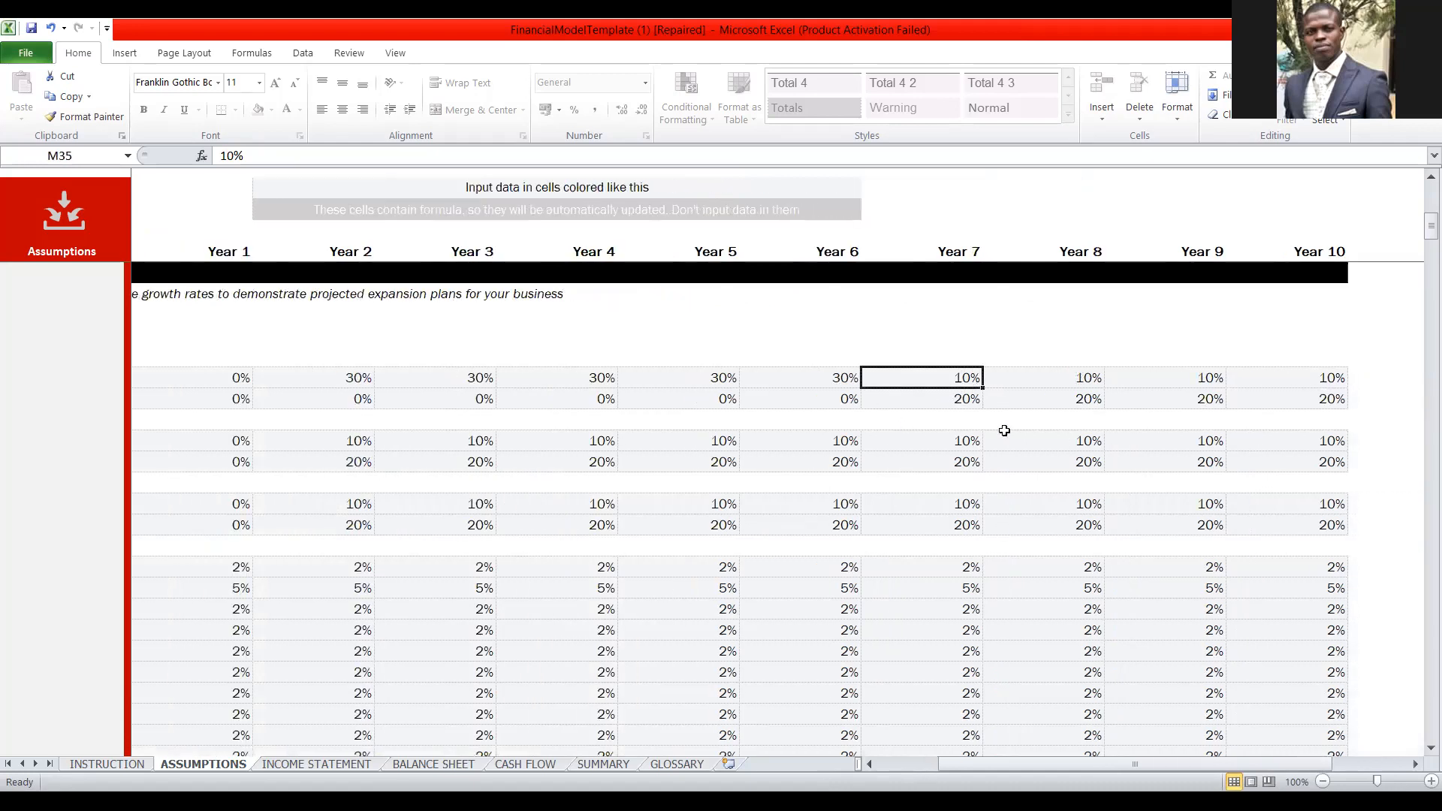
pyautogui.write('30')
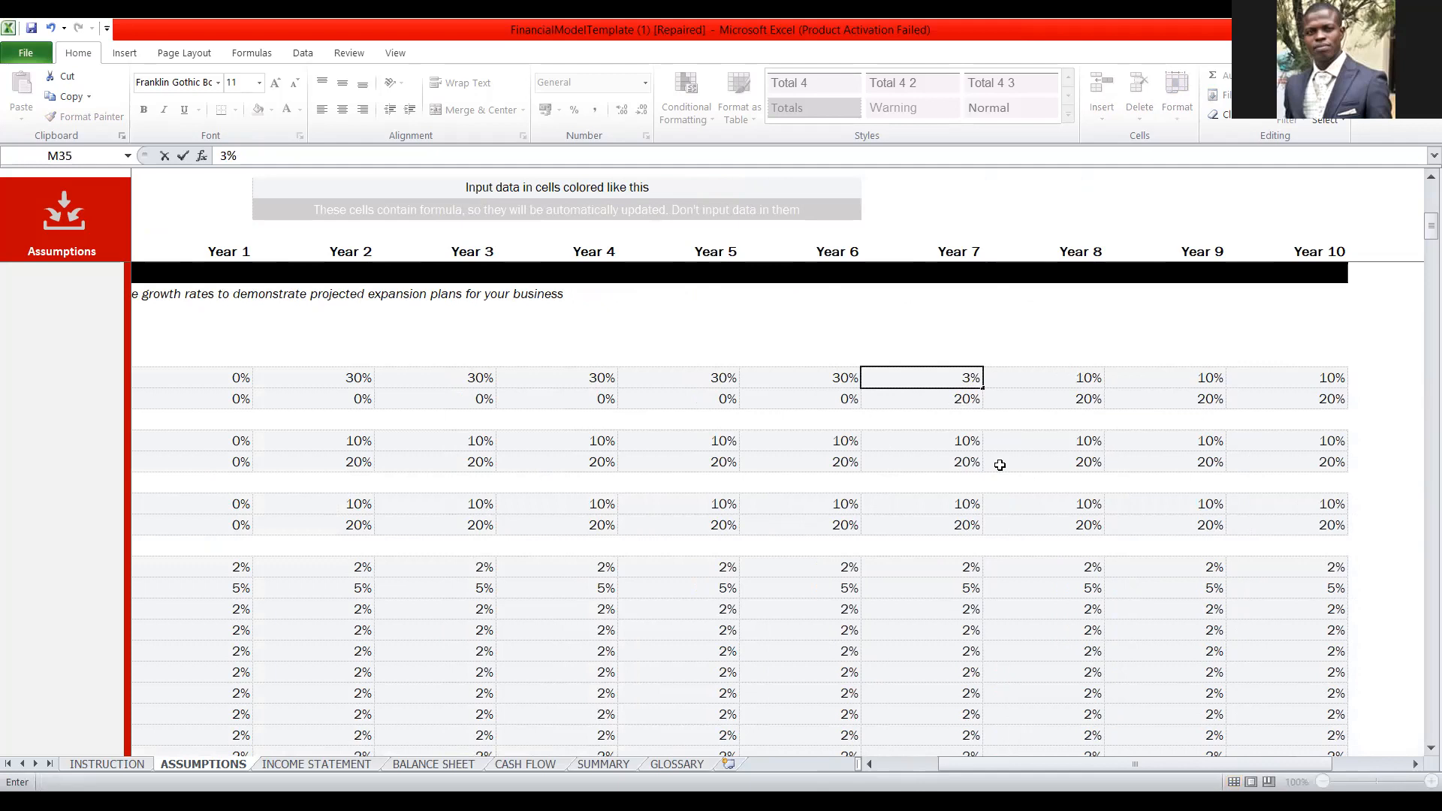
pyautogui.click(1079, 378)
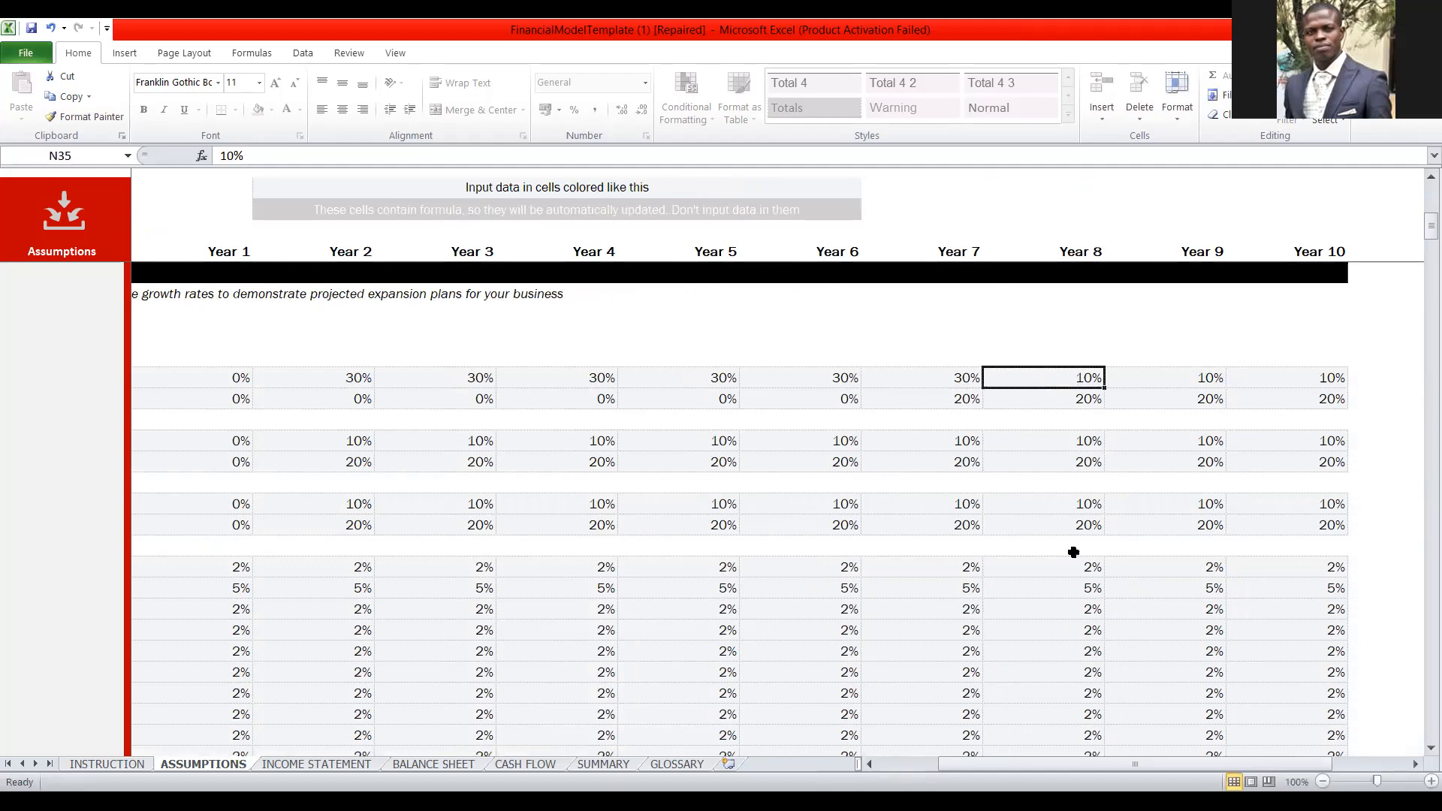
pyautogui.write('30')
# Set the RED PALM OIL sales volume growth rate to 30% for Years 9 and 10.
pyautogui.click(1184, 381)
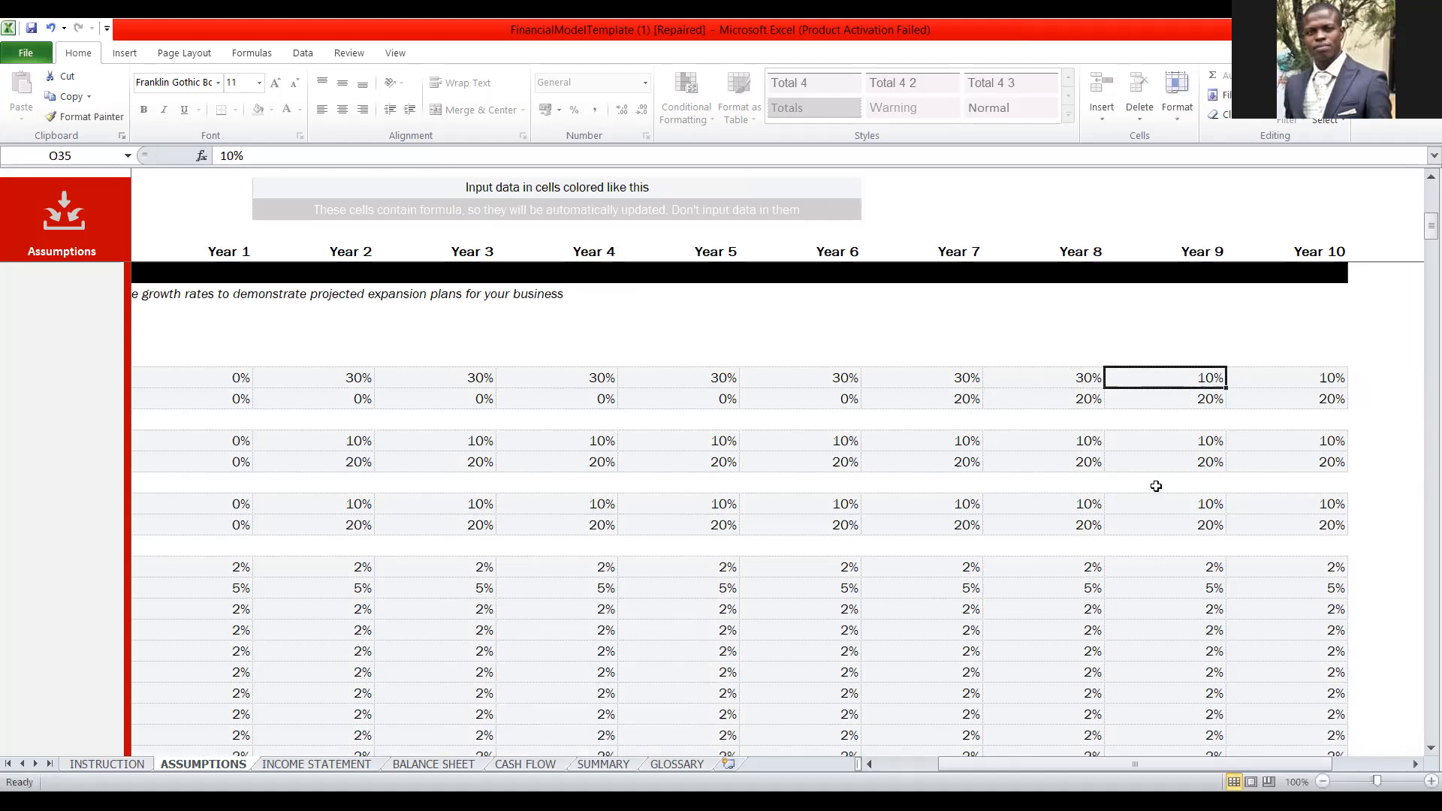
pyautogui.write('30')
pyautogui.click(1255, 364)
pyautogui.click(1261, 377)
pyautogui.write('30')
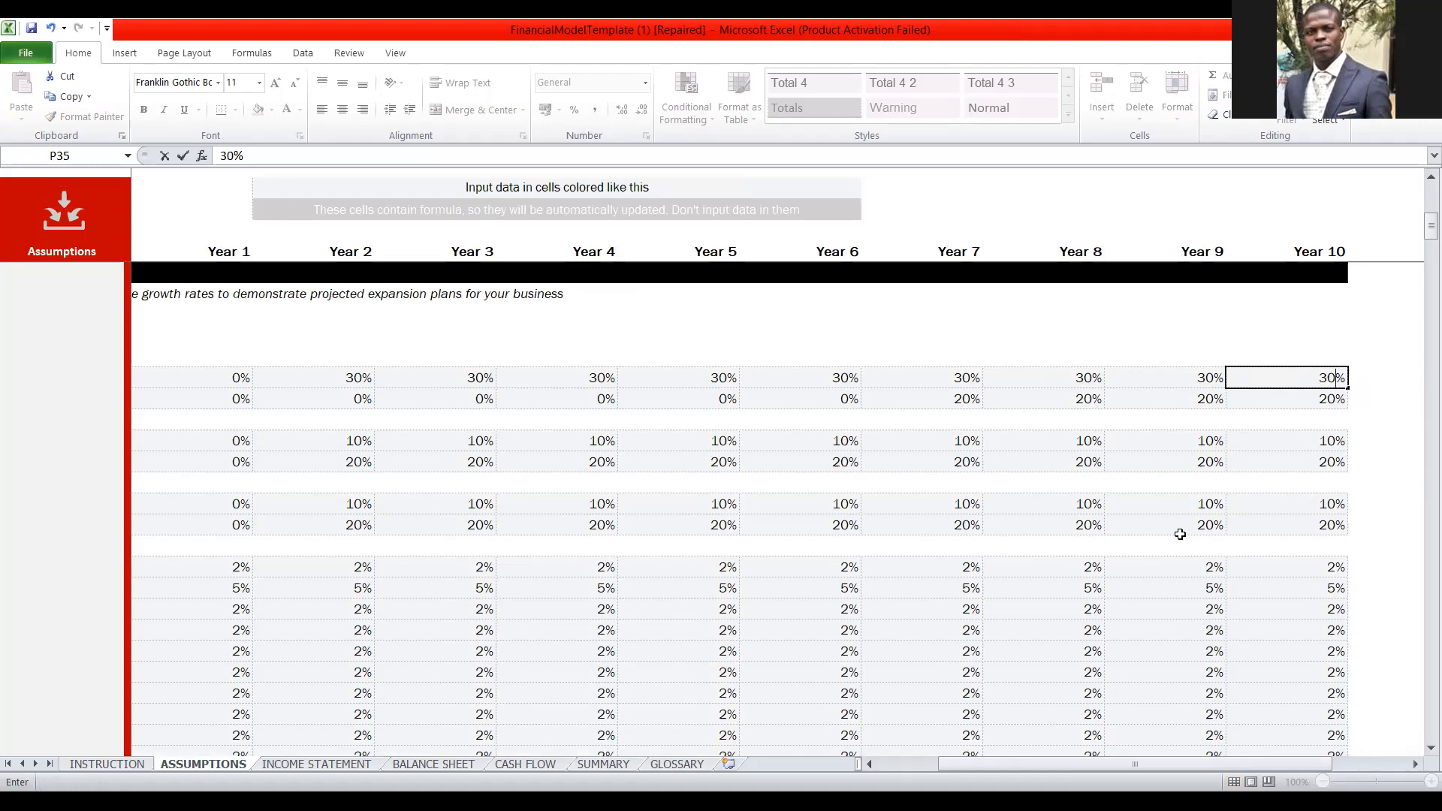
# Set the RED PALM OIL price growth rate to 0% for each year from Year 7 to Year 10.
pyautogui.click(963, 400)
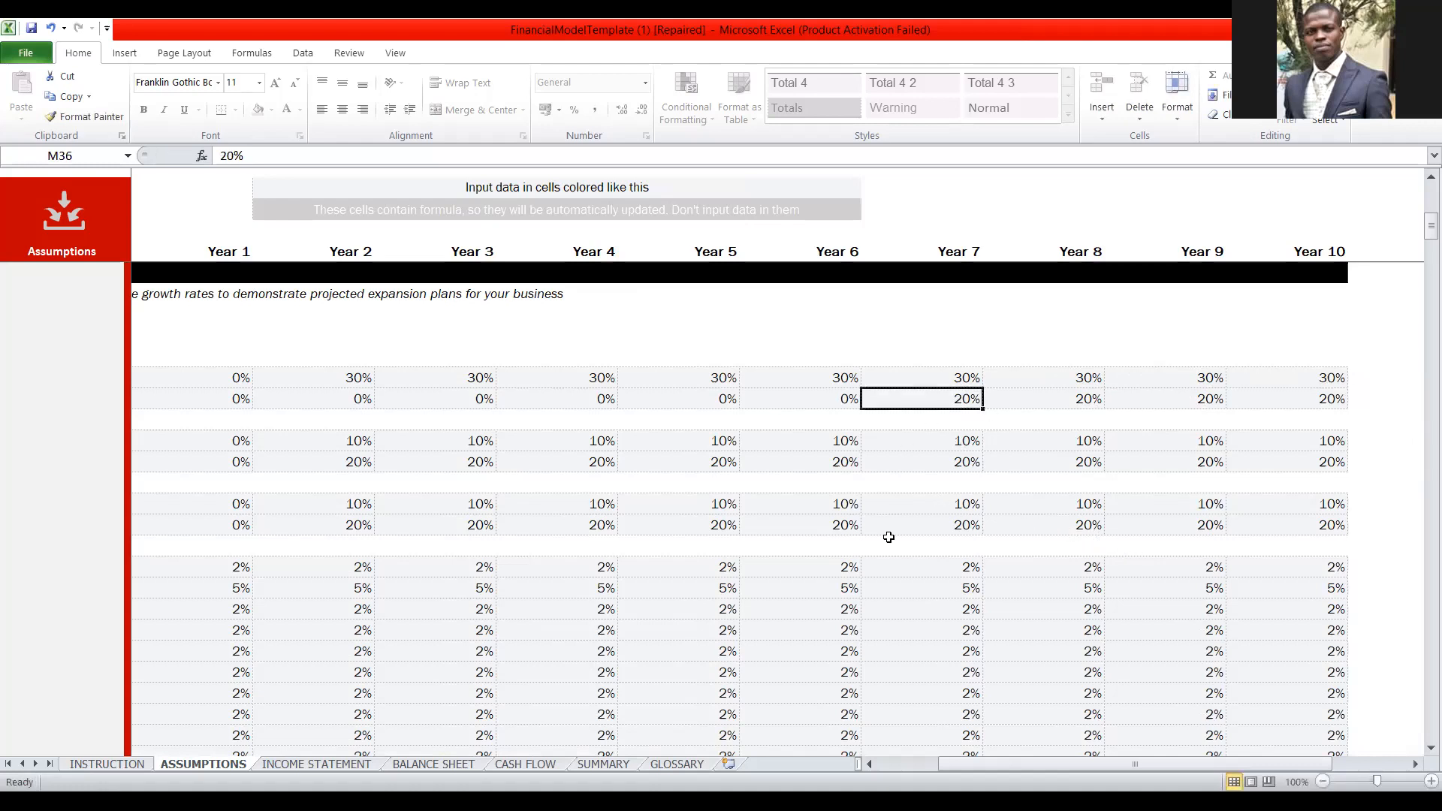
pyautogui.click(1094, 409)
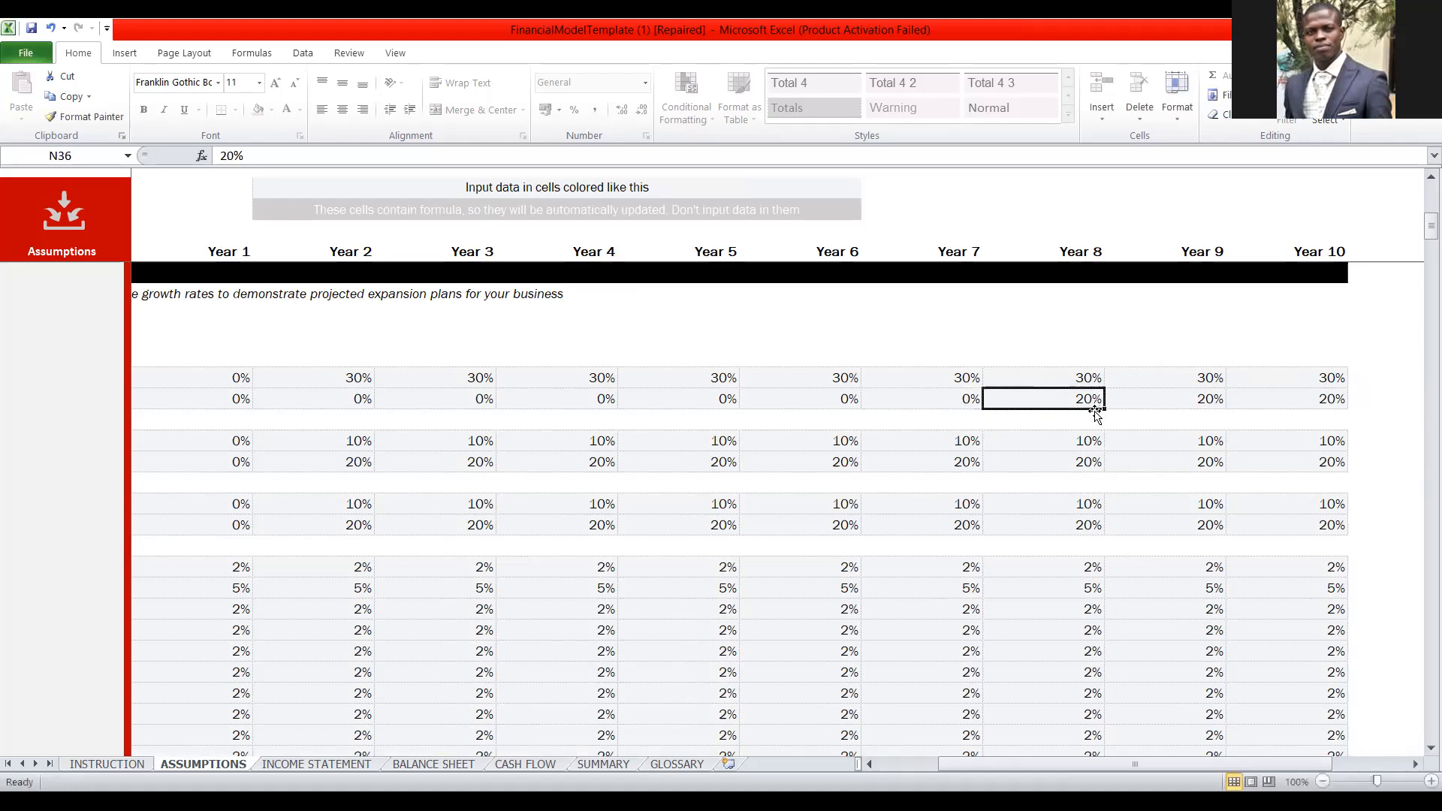
pyautogui.write('0')
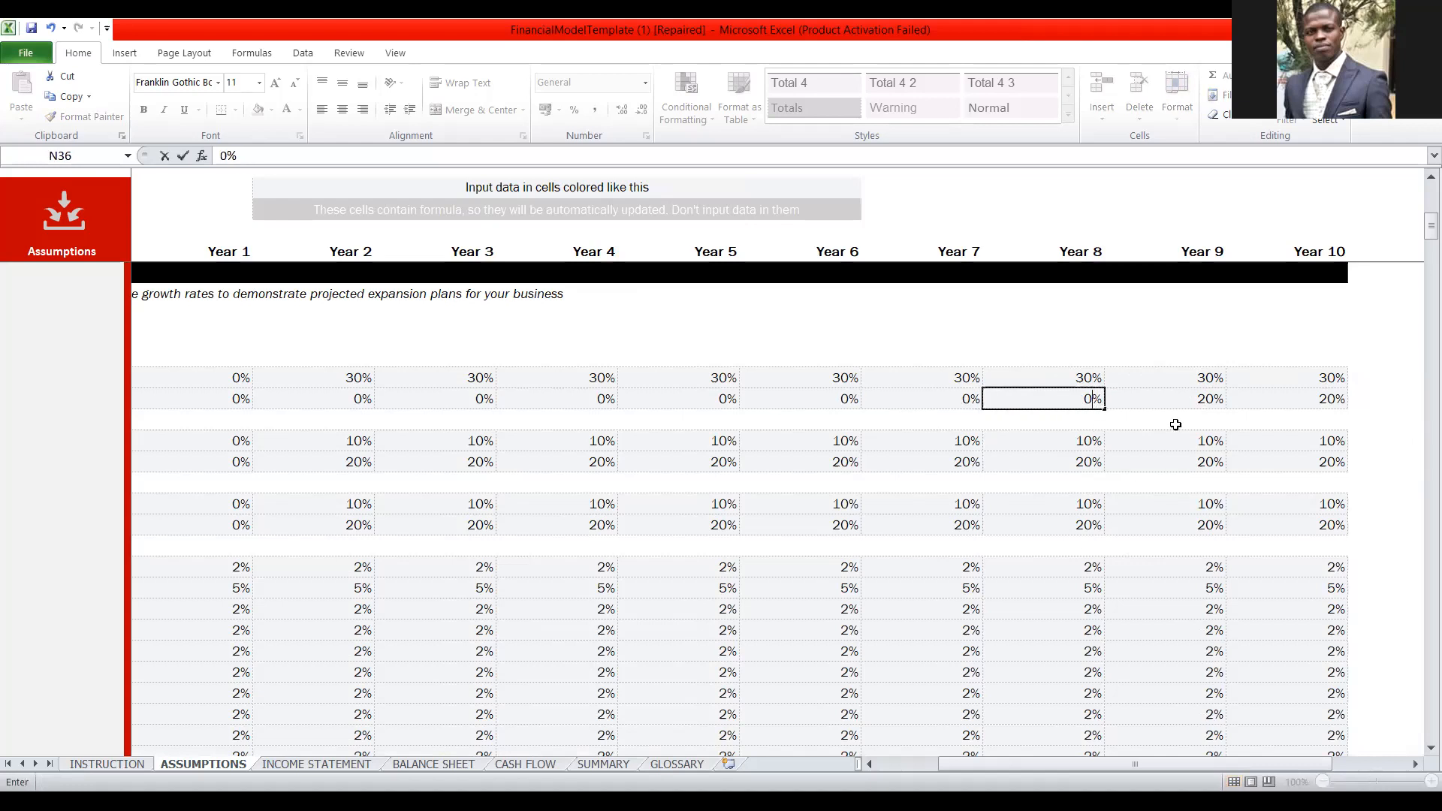
pyautogui.click(1191, 401)
pyautogui.write('0')
pyautogui.click(1311, 400)
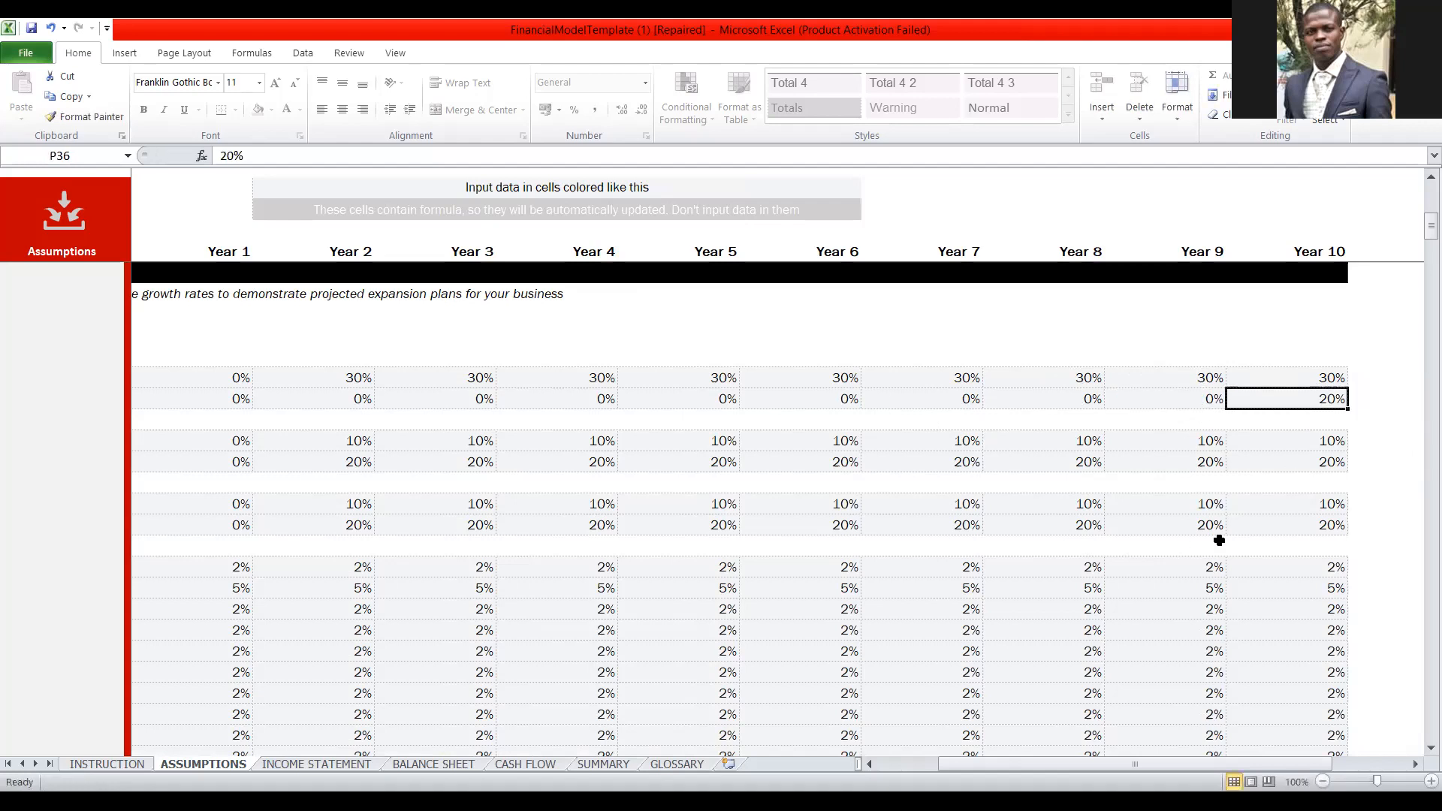
pyautogui.write('0')
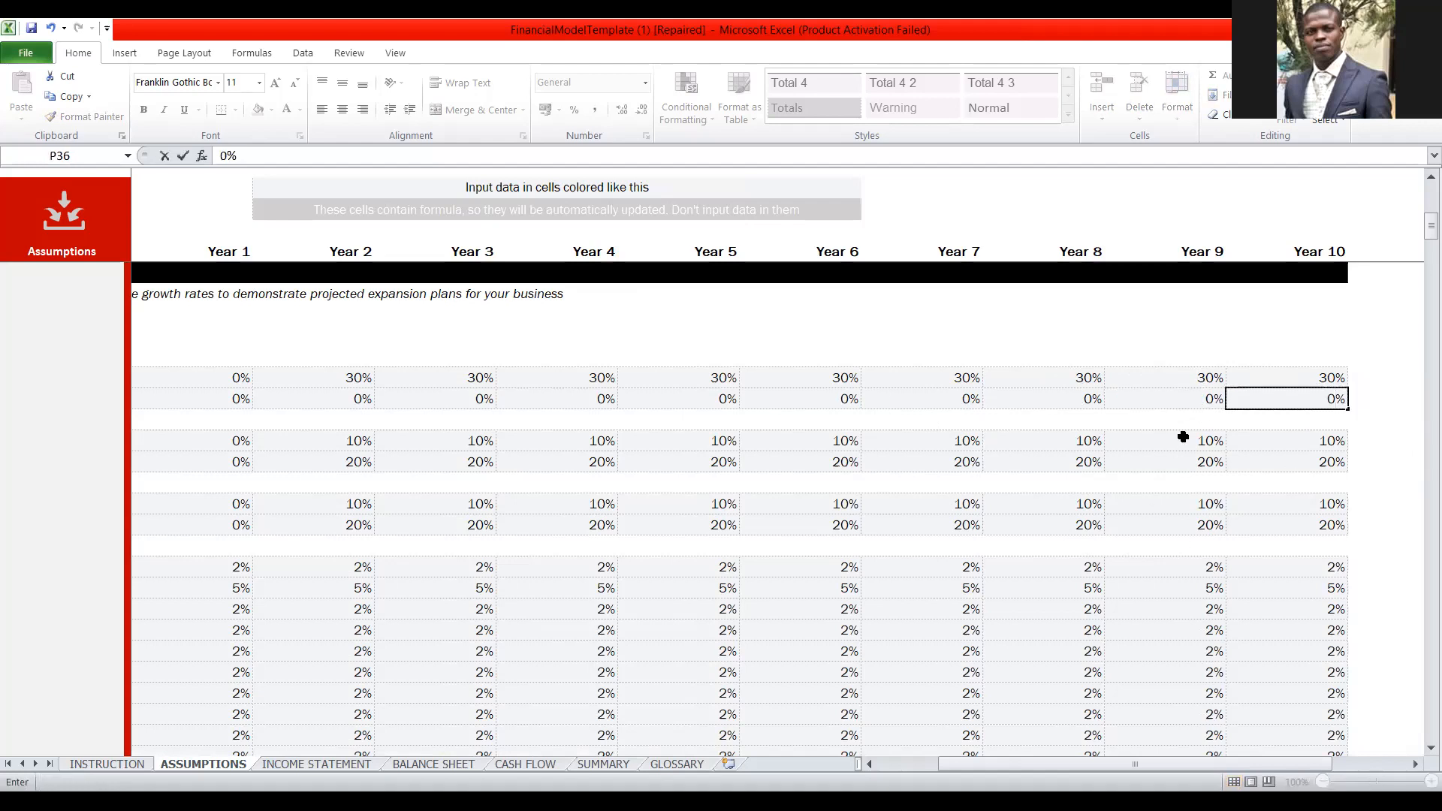
pyautogui.click(1195, 408)
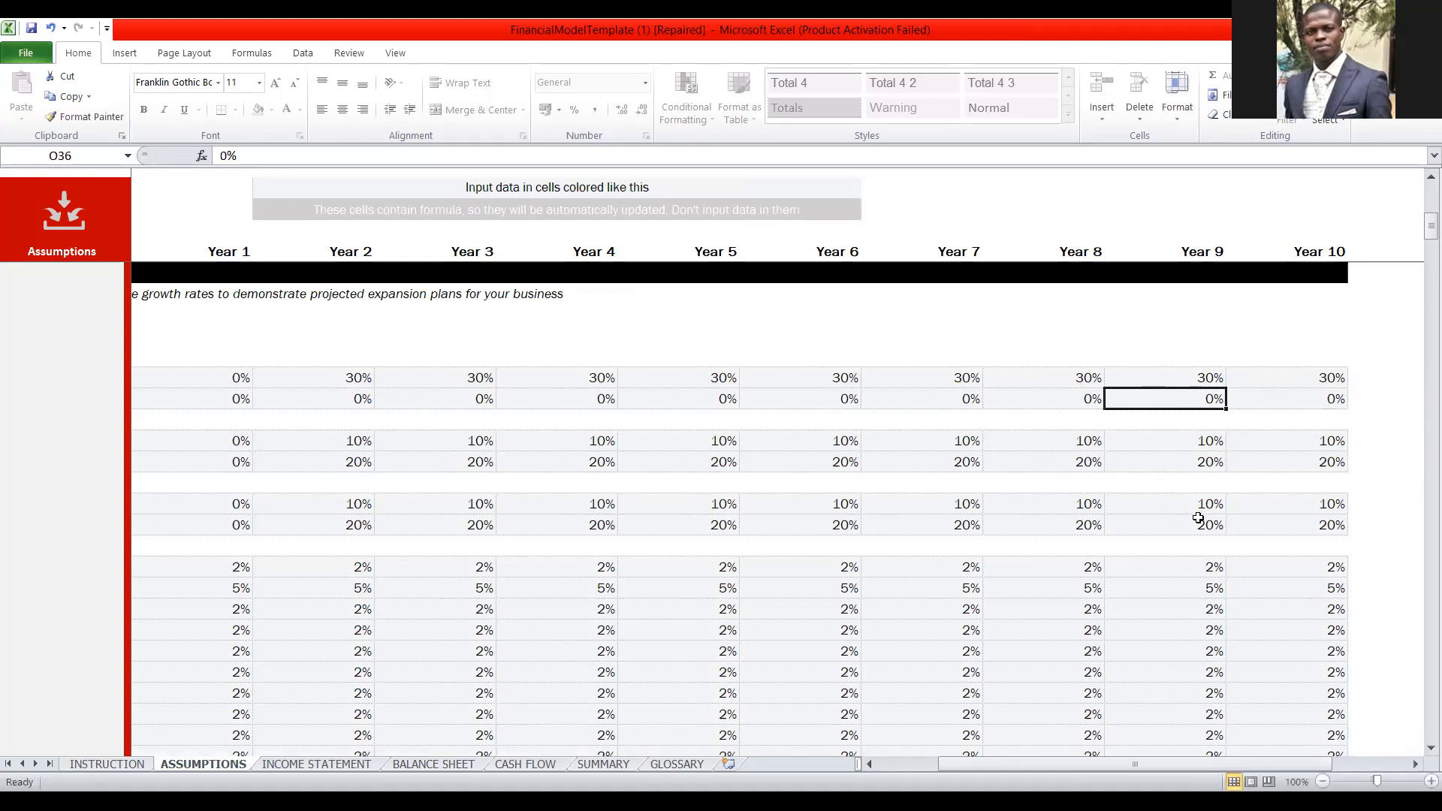
# Set the PKO sales volume growth rate to 30% in Year 2 and fill it across through Year 10.
pyautogui.press('Left')
pyautogui.press('Home')
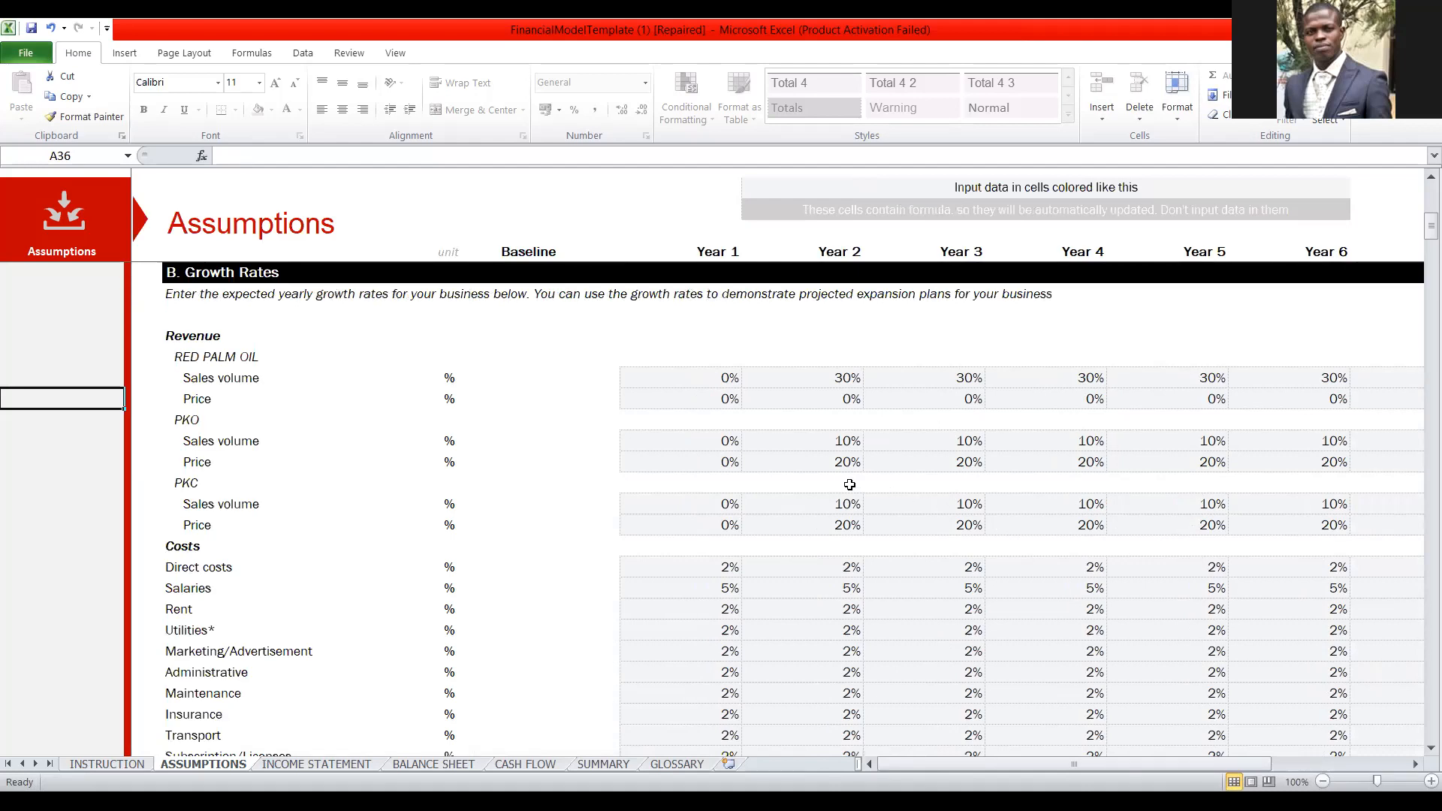
pyautogui.rightClick(846, 376)
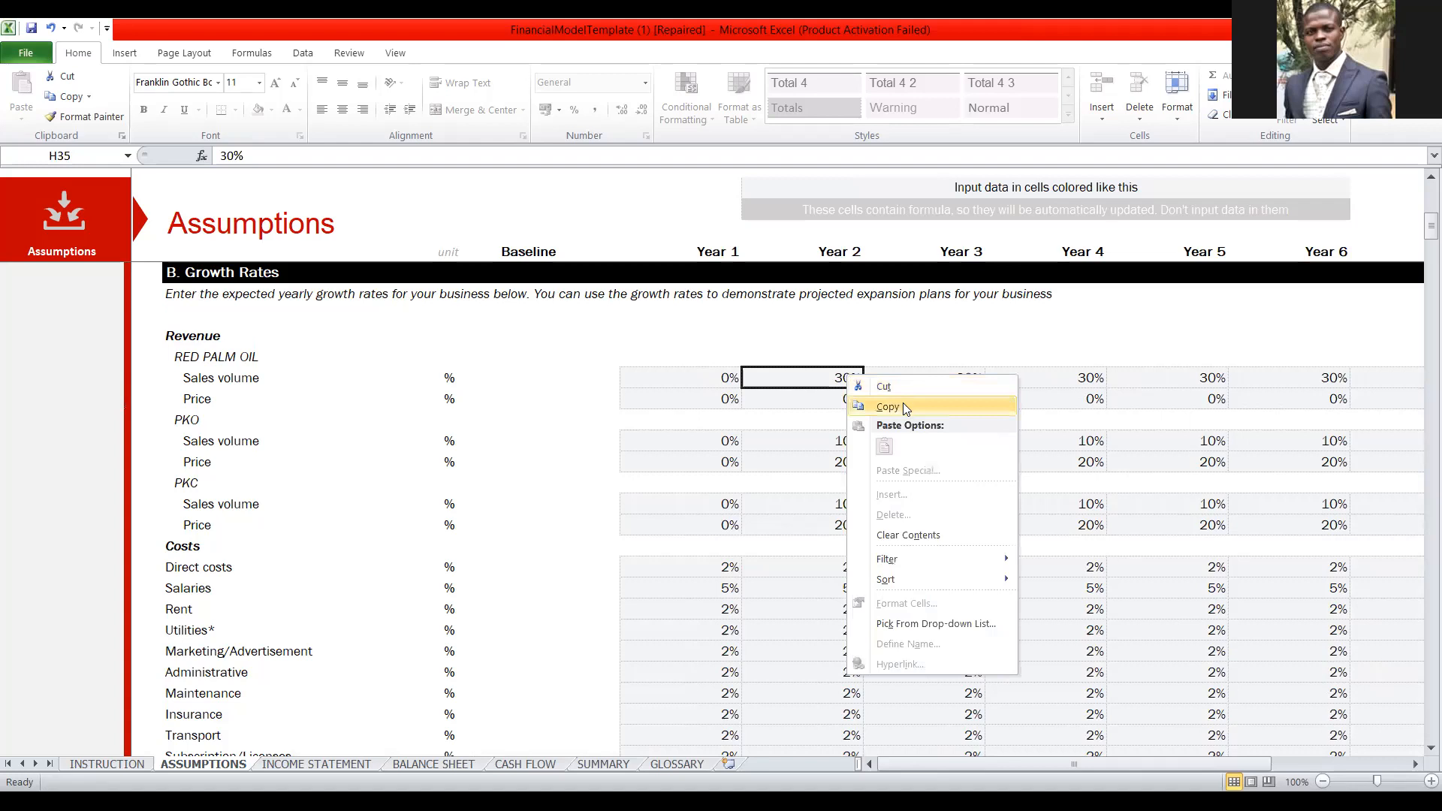
pyautogui.click(904, 404)
pyautogui.rightClick(848, 440)
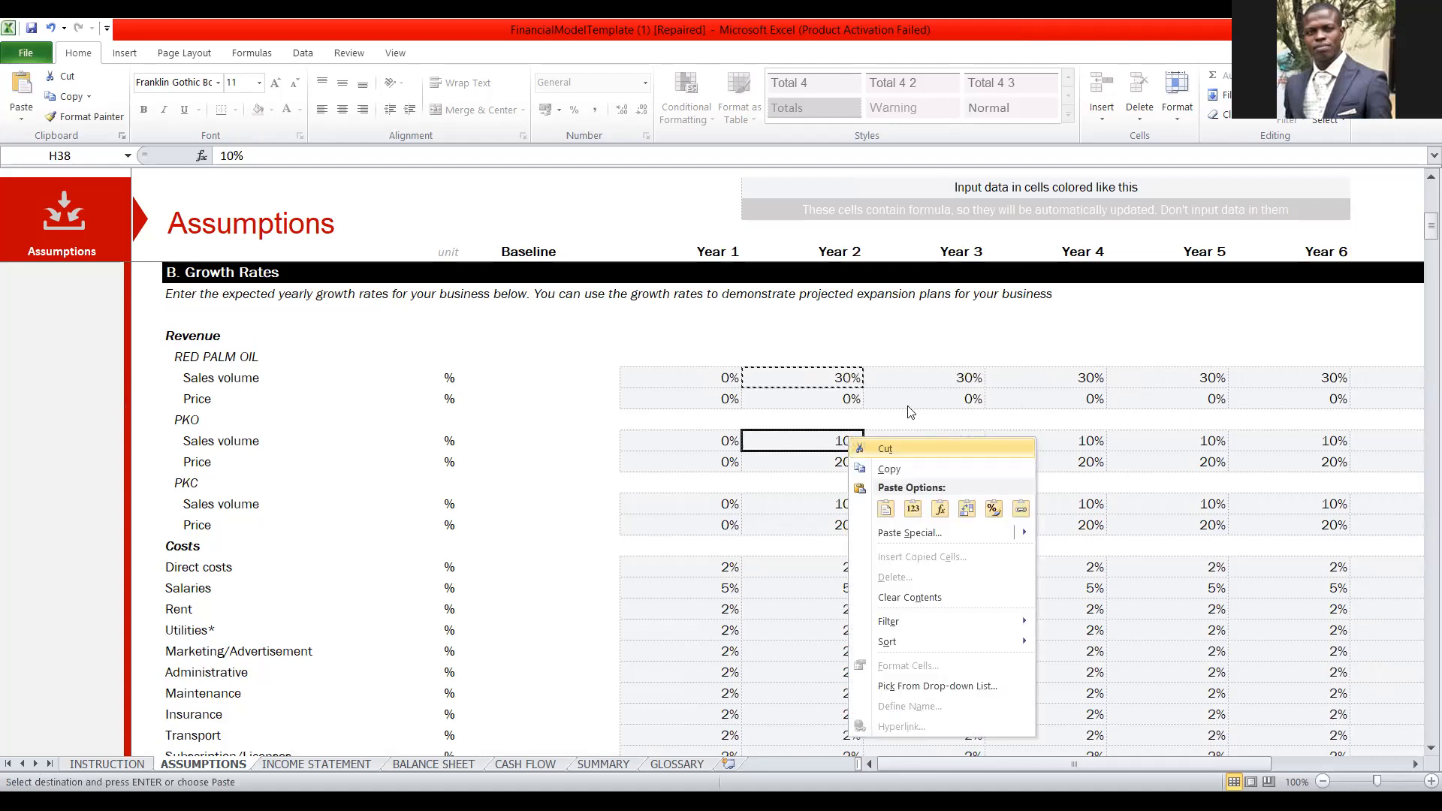
pyautogui.press('Escape')
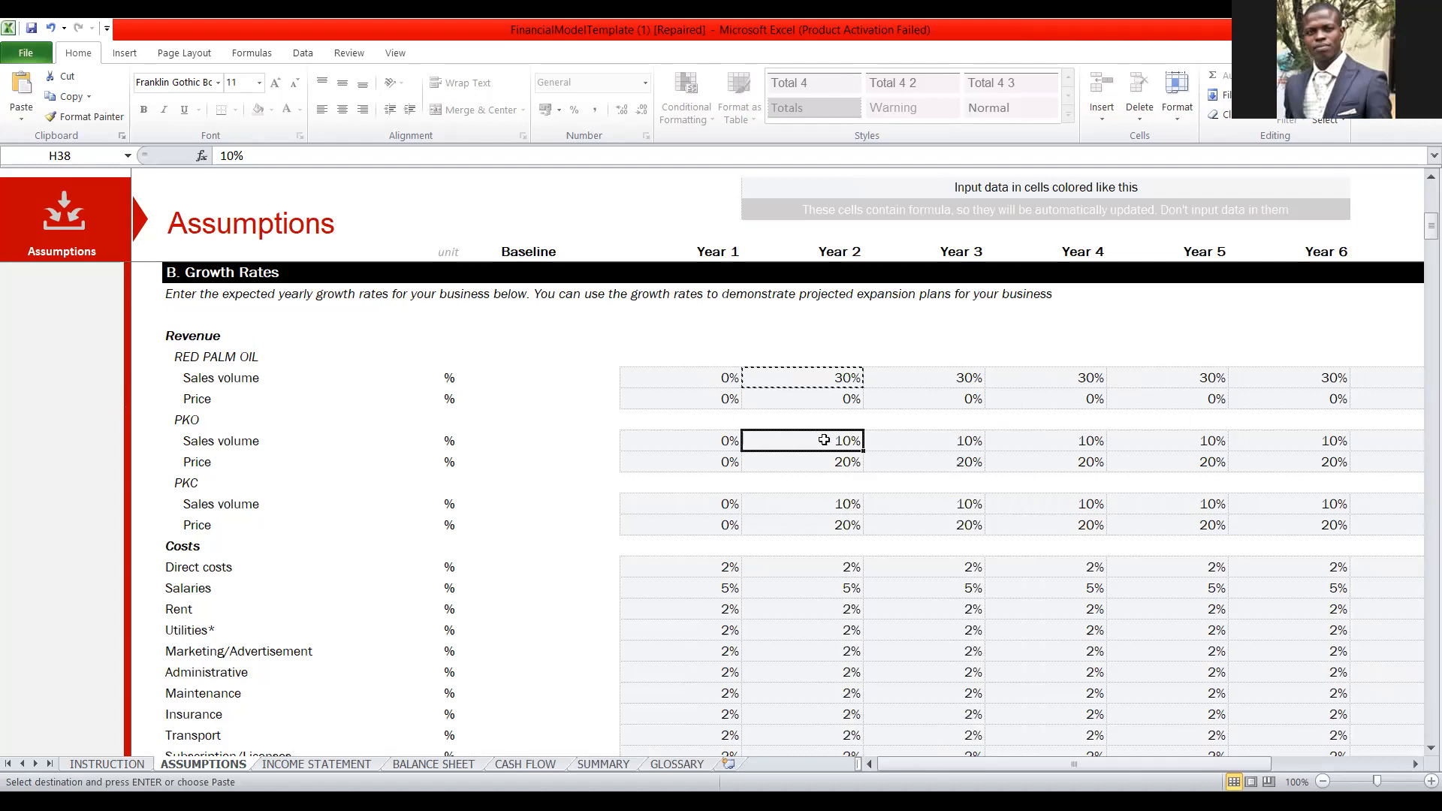
pyautogui.write('30')
pyautogui.press('Tab')
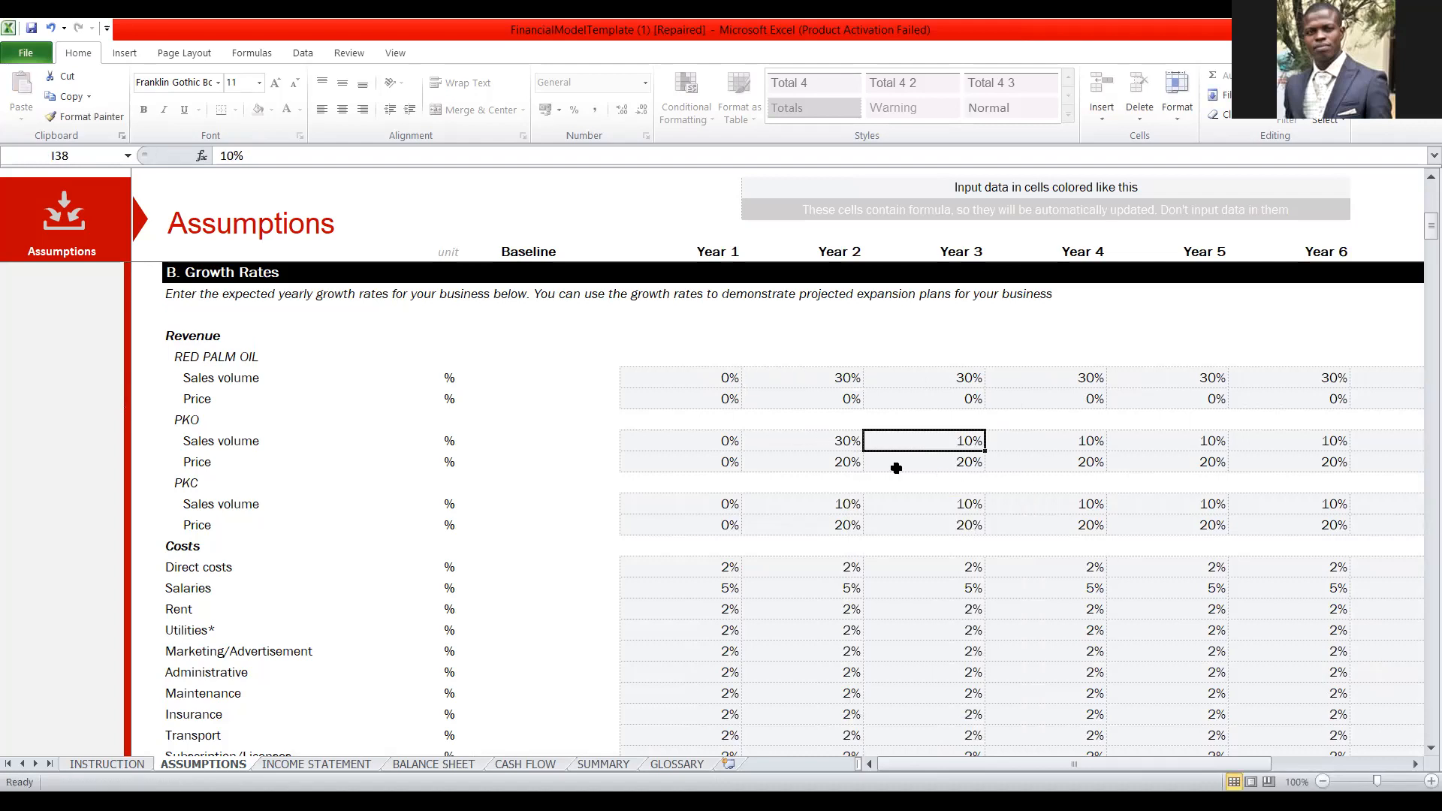
pyautogui.click(828, 447)
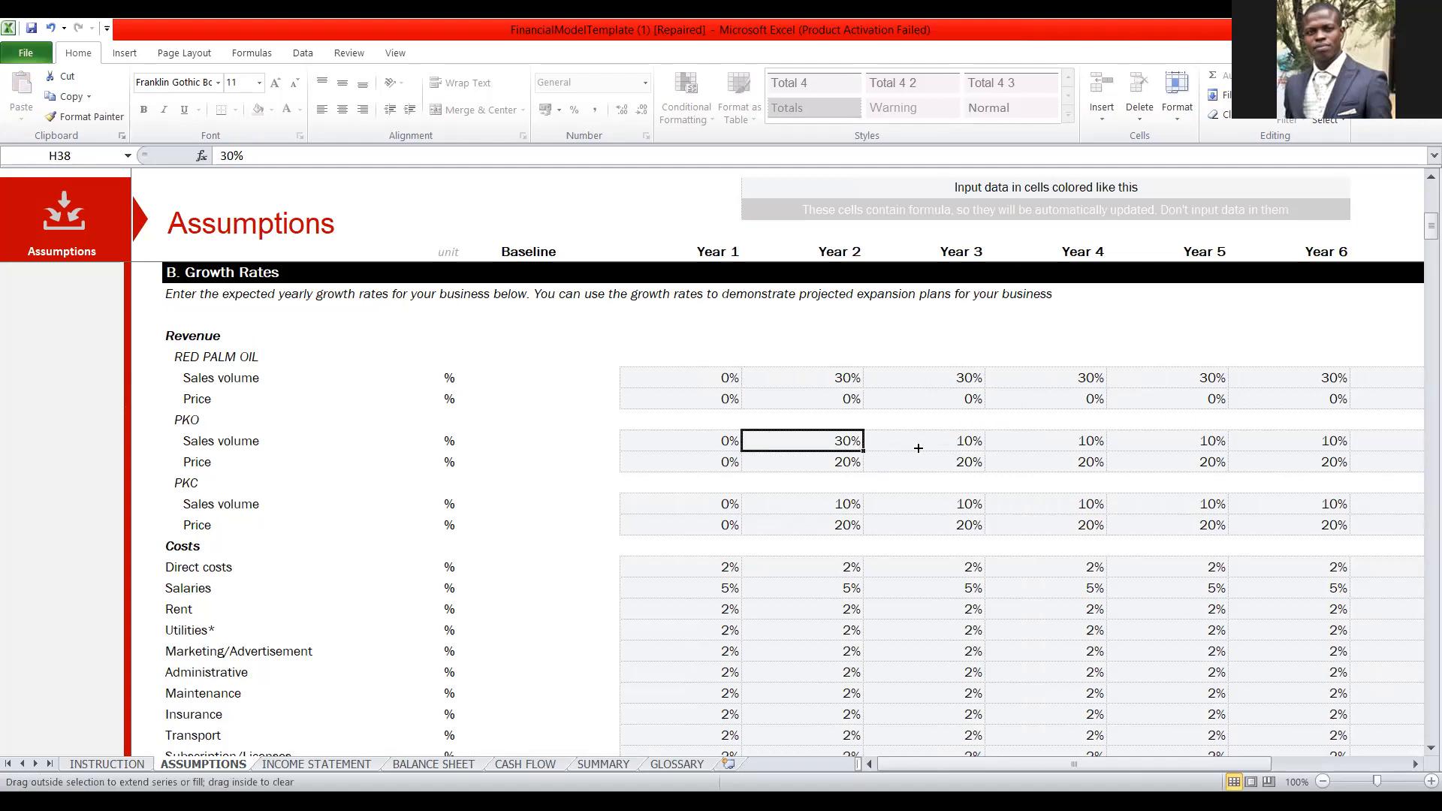
pyautogui.moveTo(919, 449); pyautogui.dragTo(1104, 462)
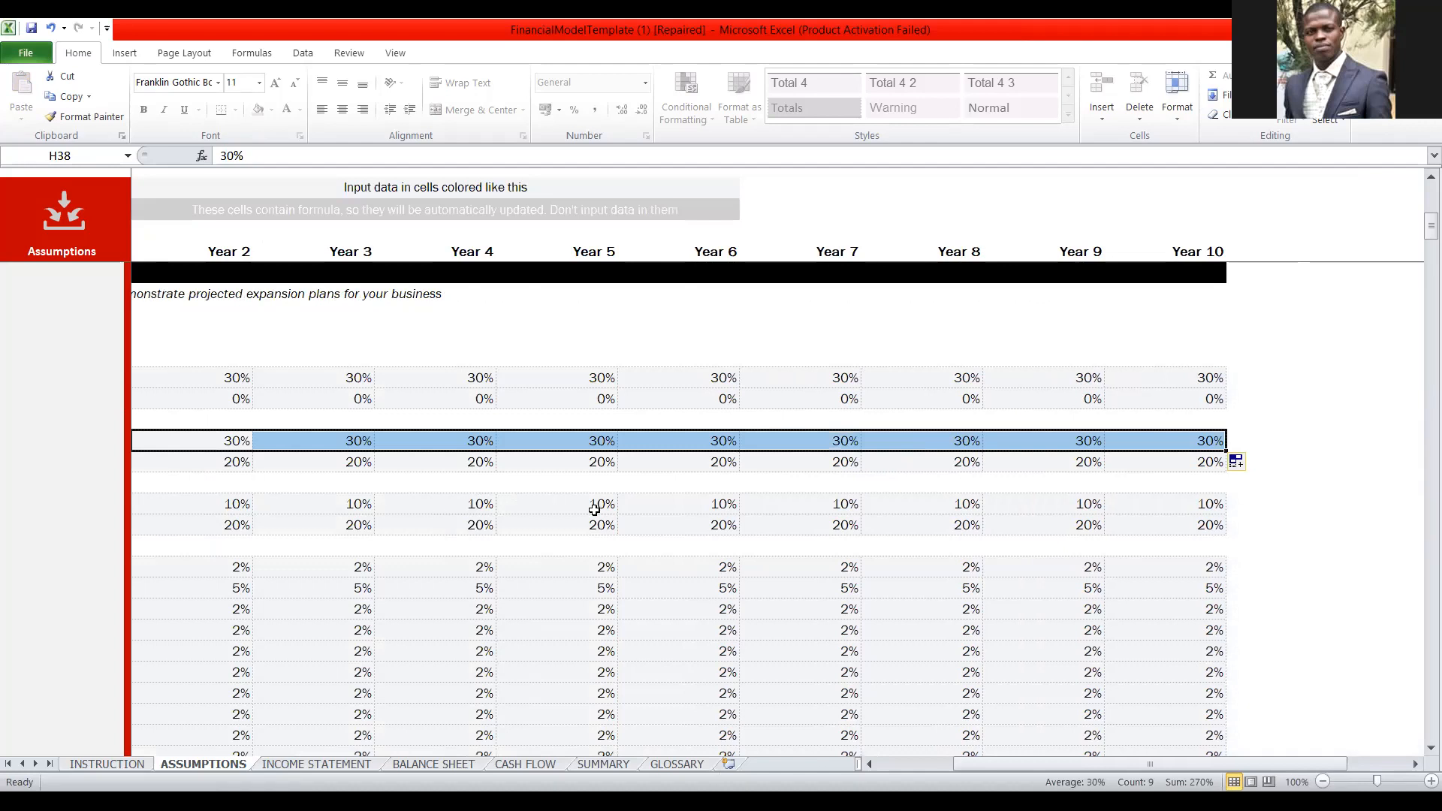
# Fill the 0% PKO price growth rate from Year 1 across through Year 10.
pyautogui.press('Left')
pyautogui.click(209, 456)
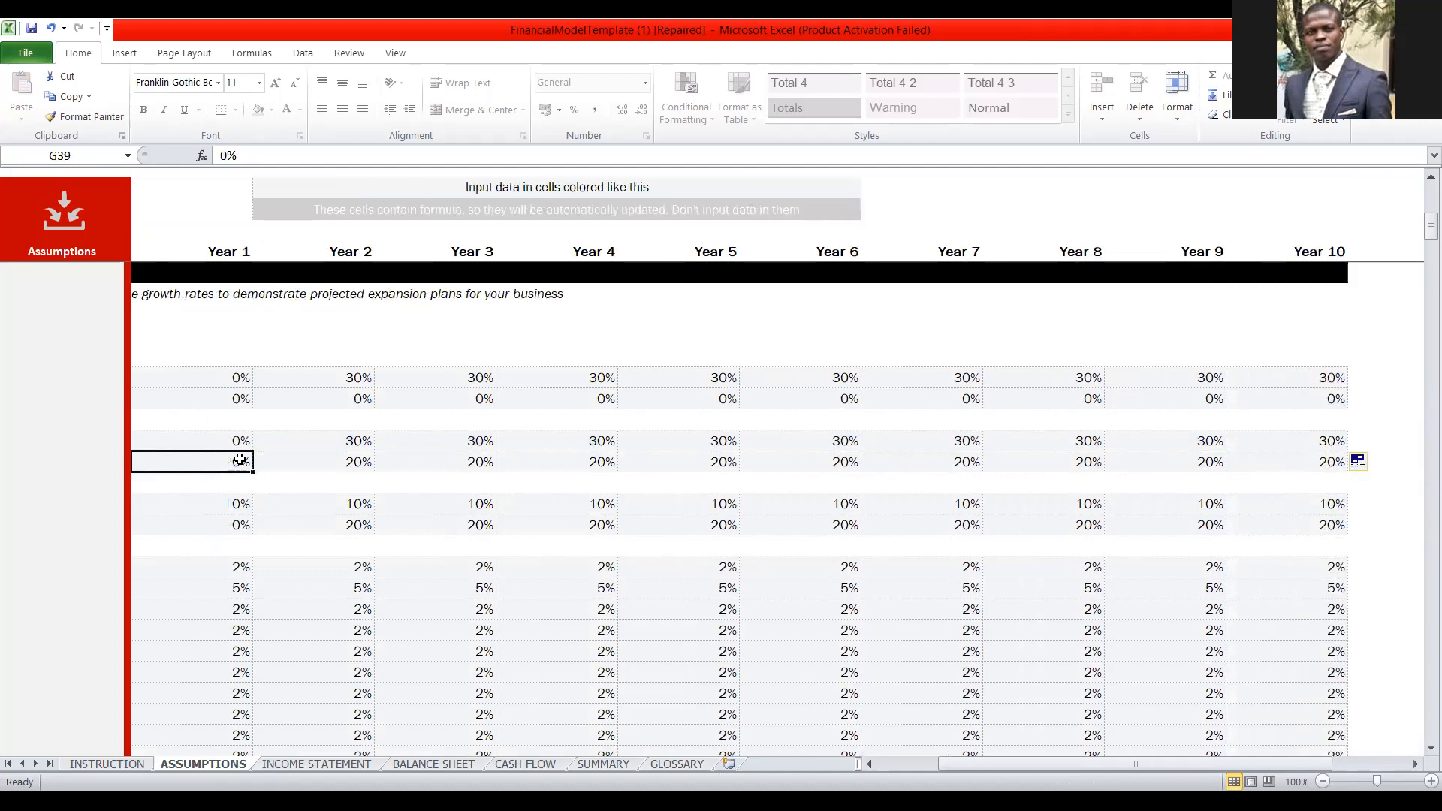
pyautogui.moveTo(259, 471); pyautogui.dragTo(1281, 459)
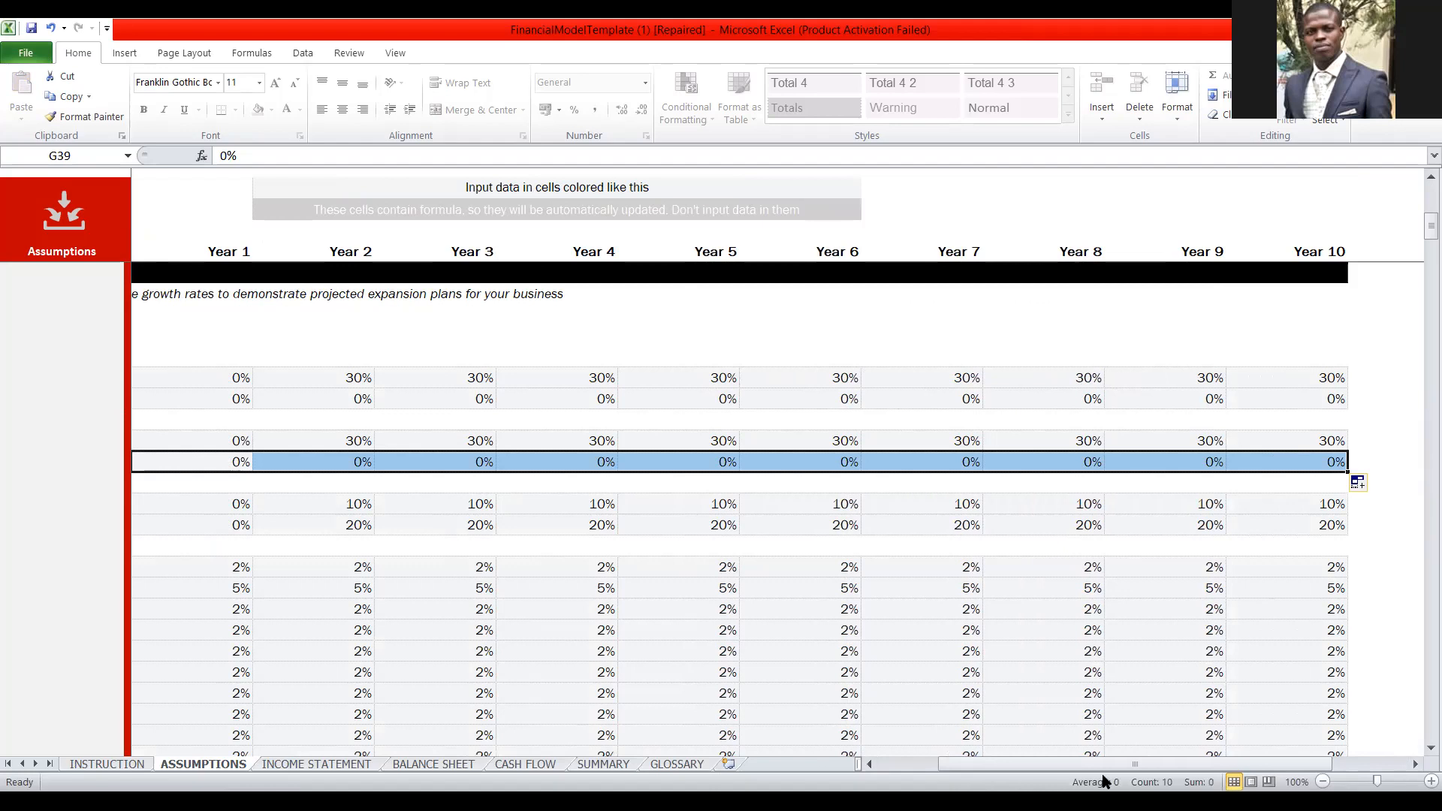
# Set the PKC sales volume growth rate to 30% in Year 2 and fill it across through Year 10.
pyautogui.press('Left')
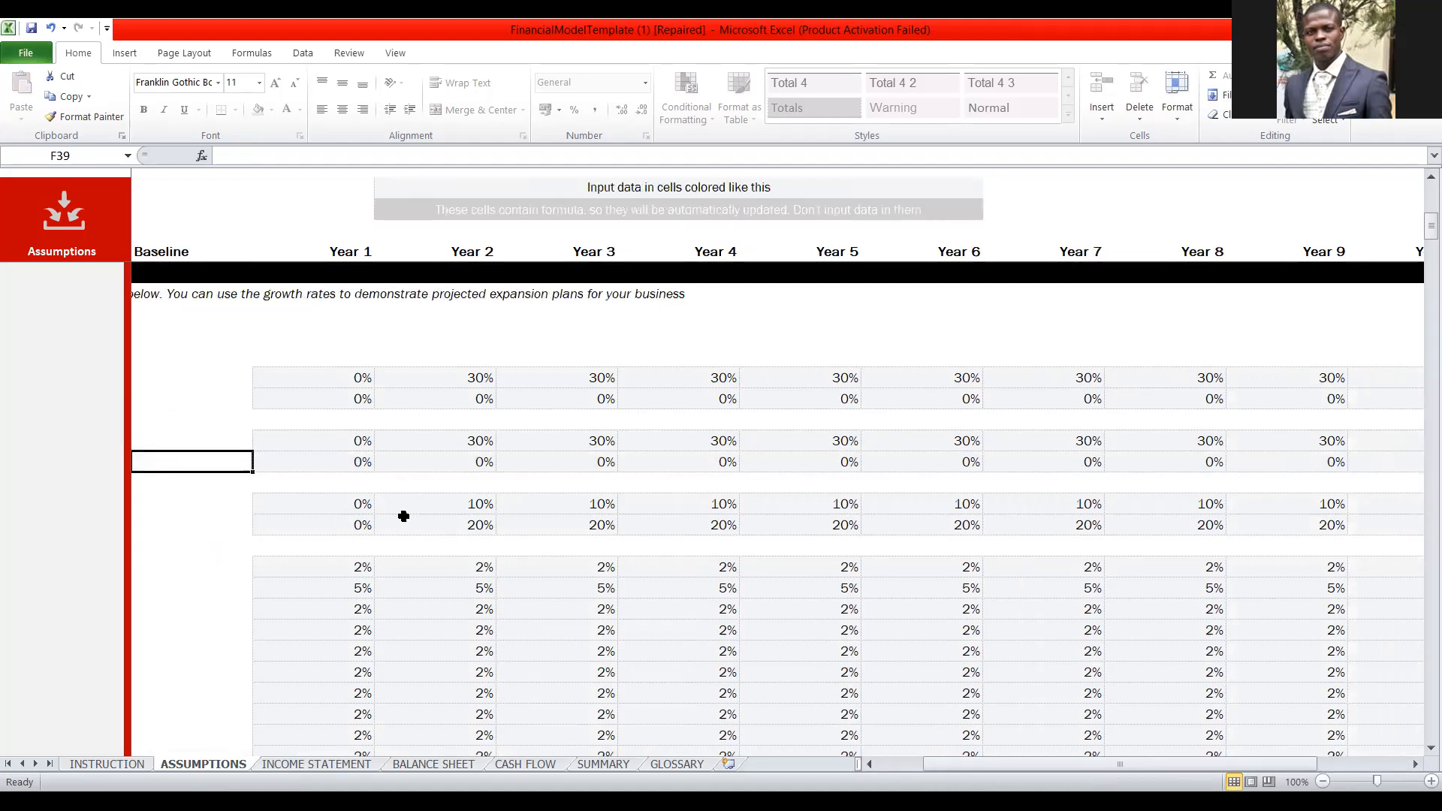
pyautogui.click(451, 505)
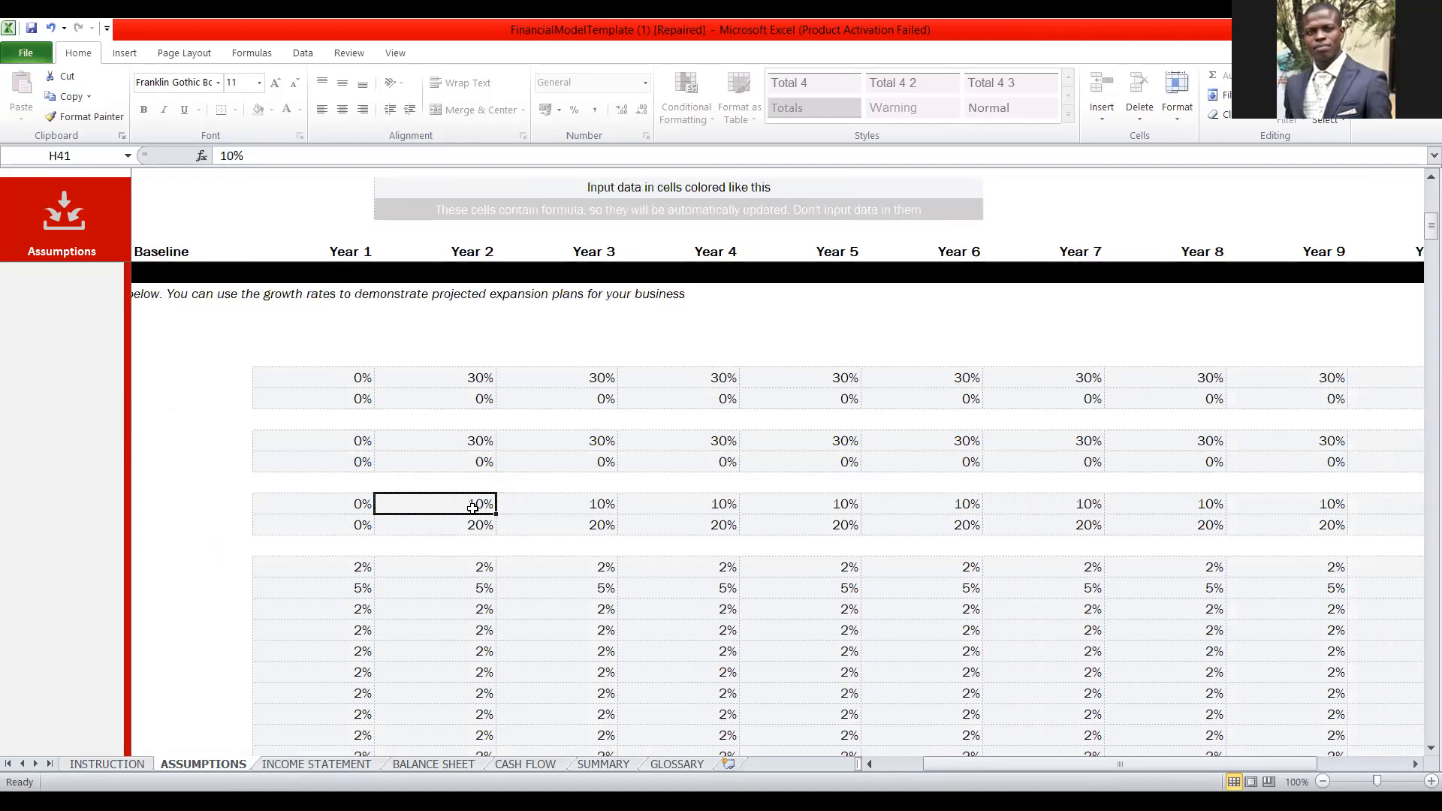
pyautogui.write('30')
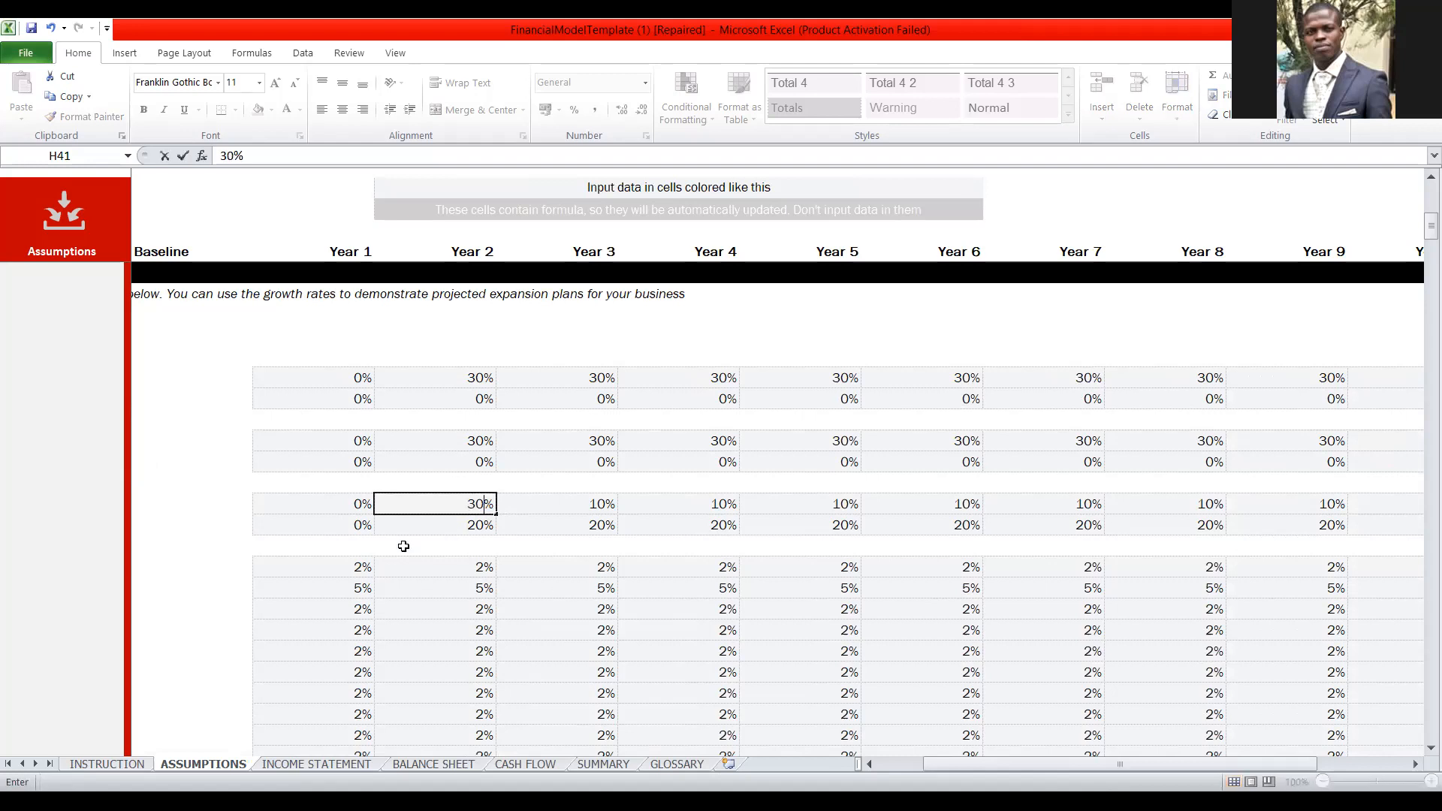
pyautogui.moveTo(497, 517); pyautogui.dragTo(646, 524)
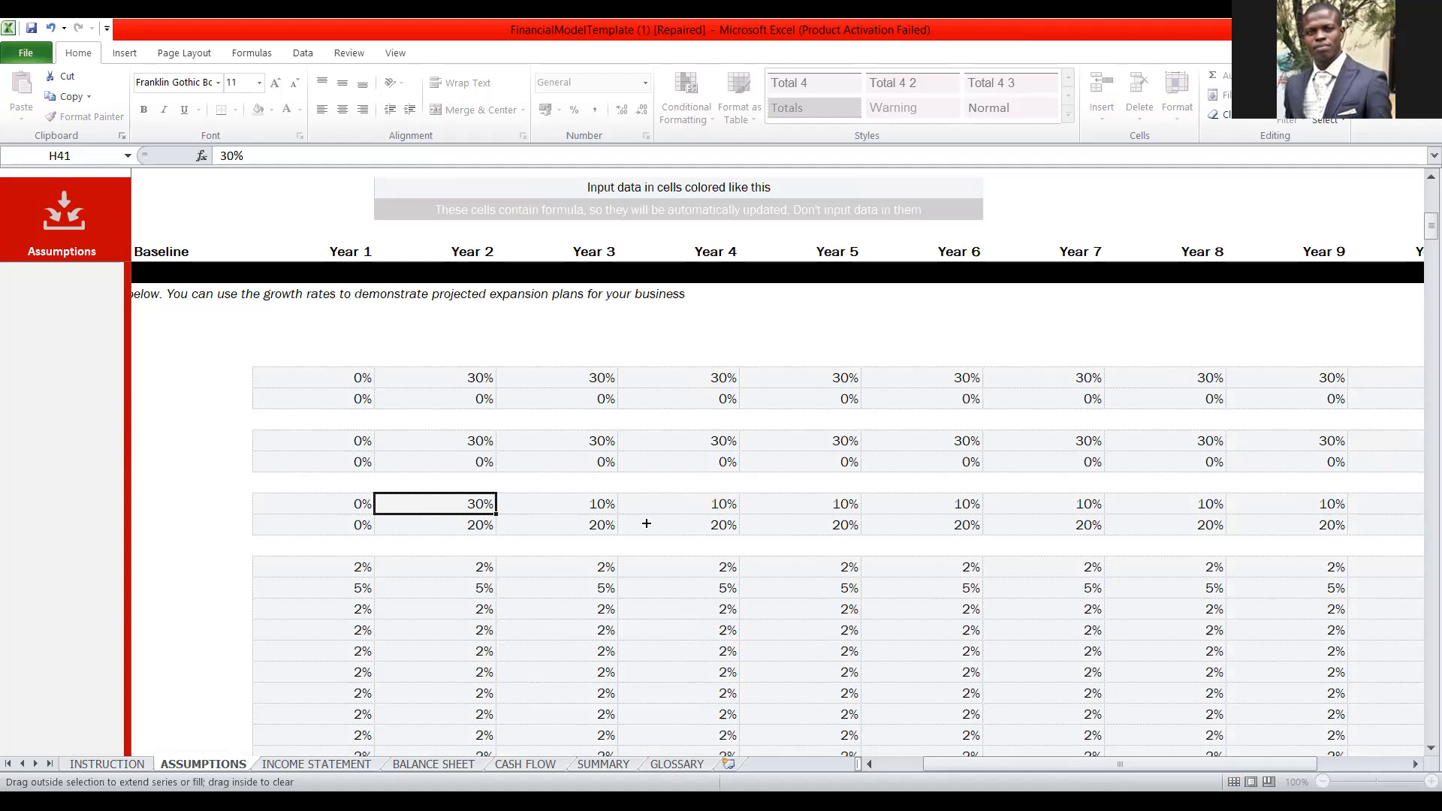
pyautogui.moveTo(646, 524); pyautogui.dragTo(1202, 524)
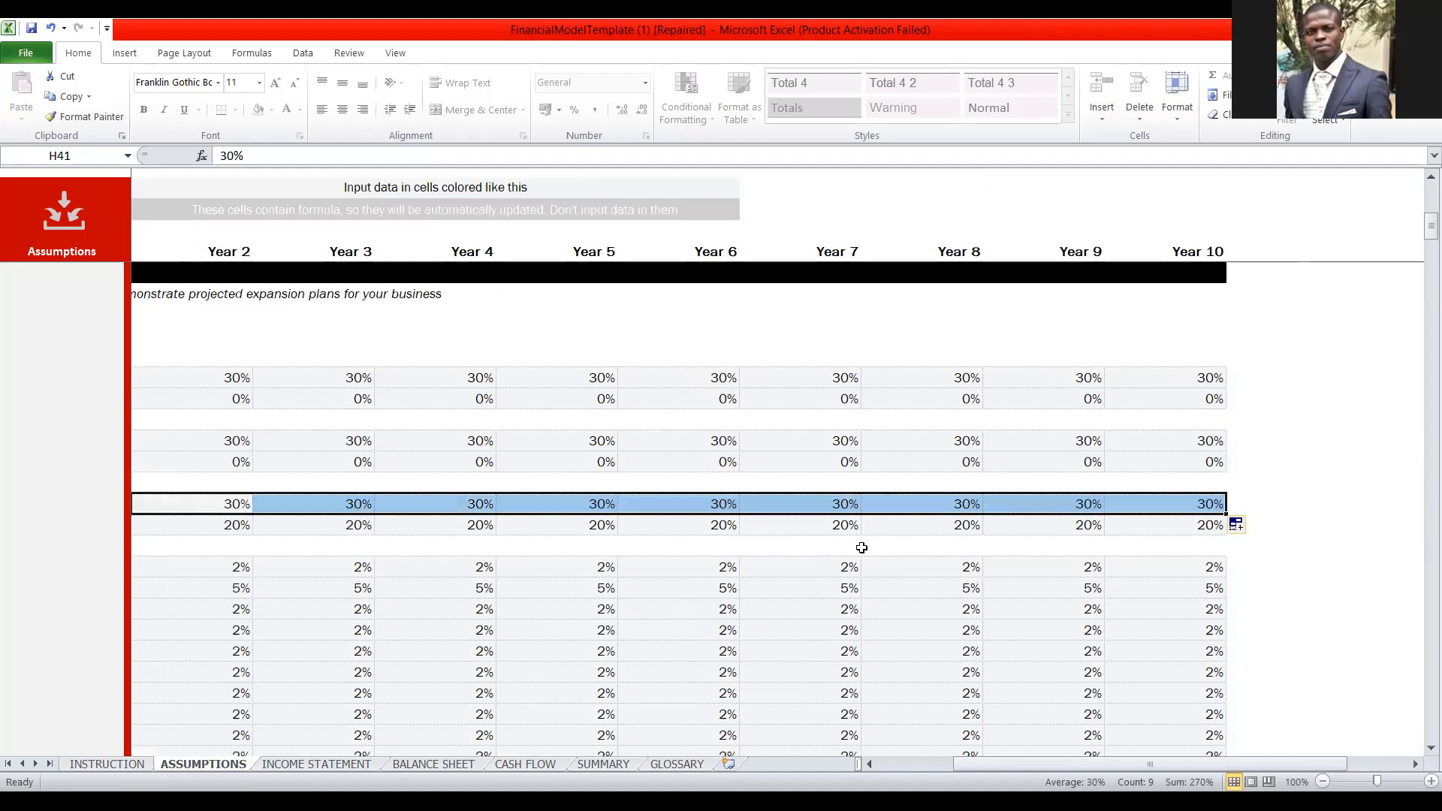
# Set the PKC price growth rate to 0% in Year 2 and fill it across through Year 10.
pyautogui.press('Left')
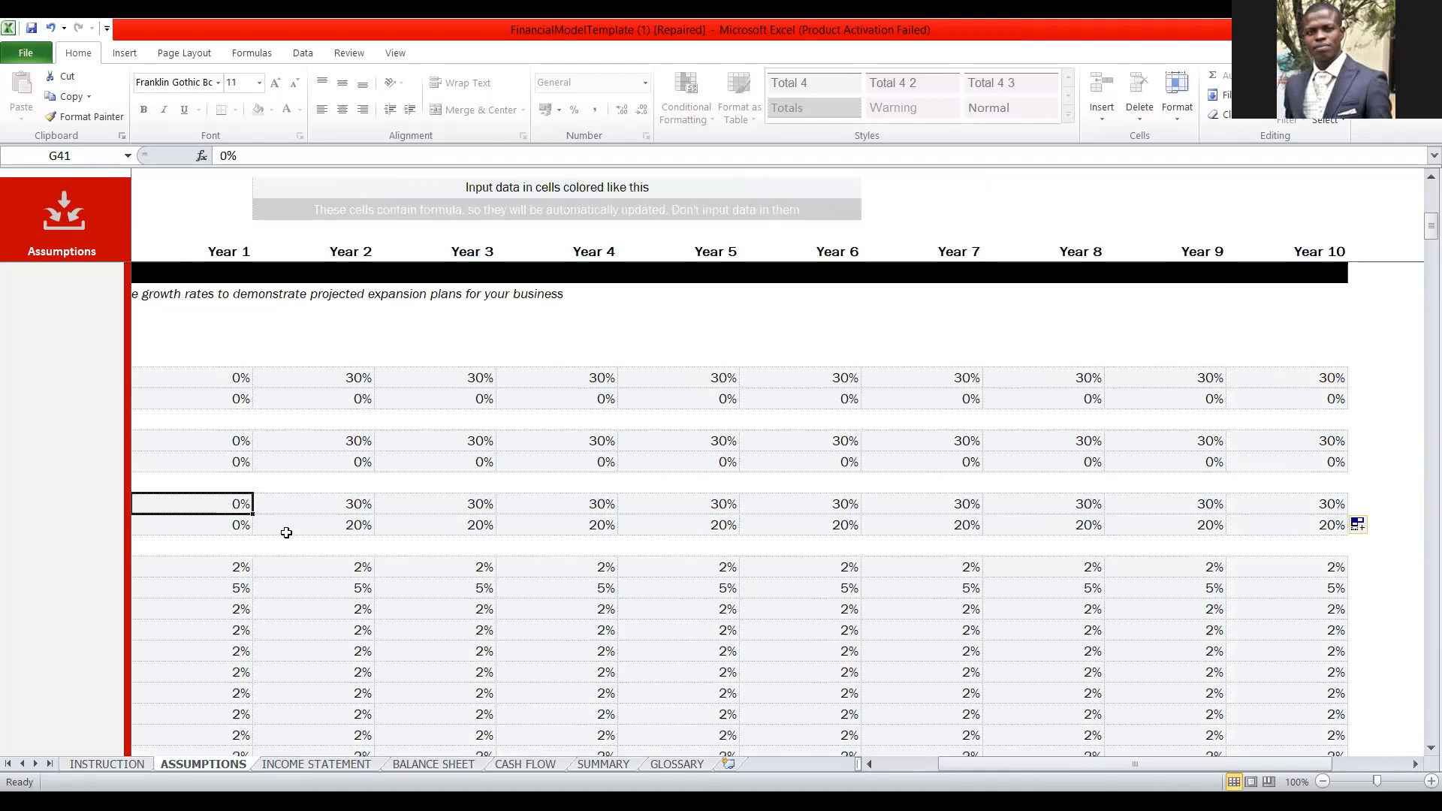
pyautogui.click(349, 529)
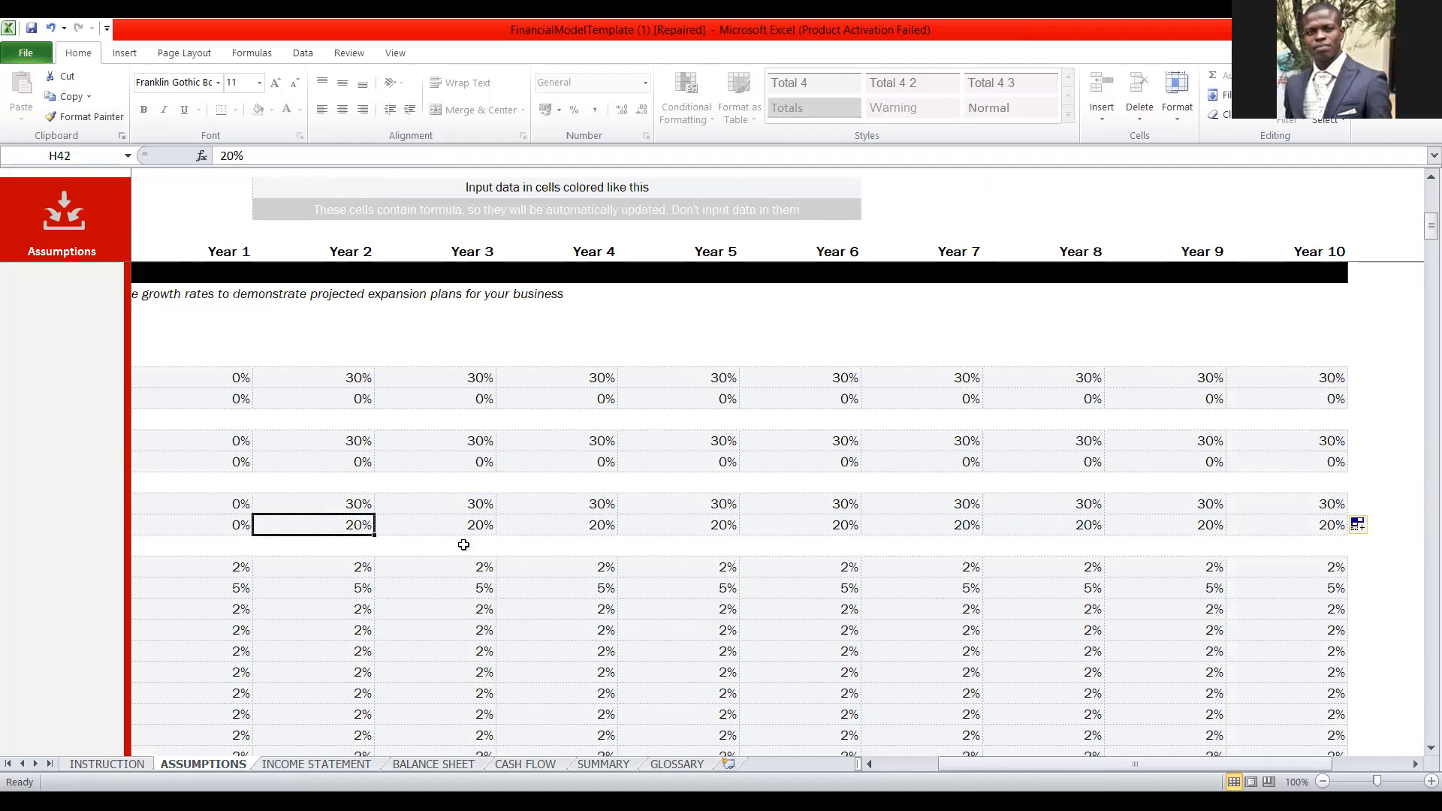
pyautogui.write('0')
pyautogui.moveTo(375, 533); pyautogui.dragTo(376, 535)
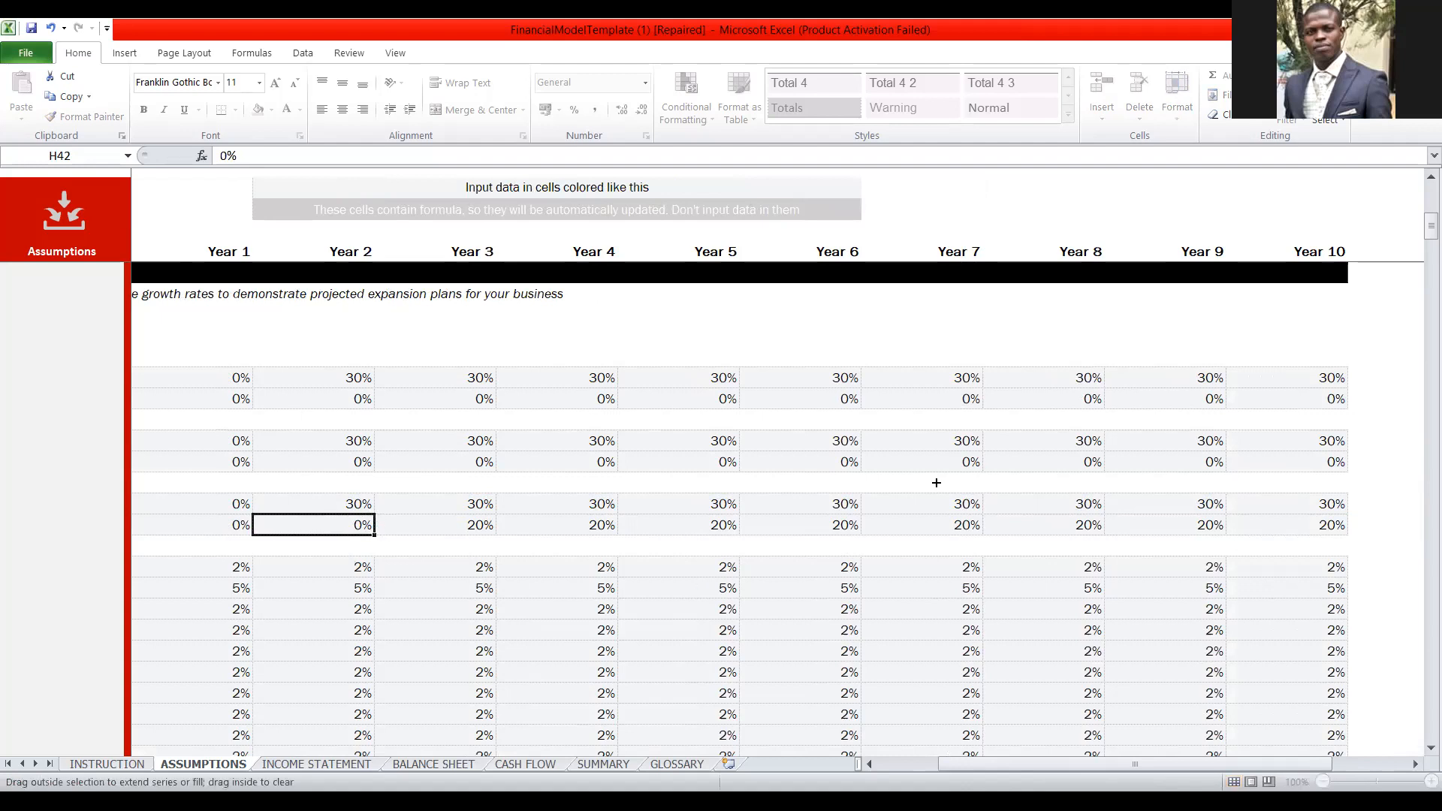
pyautogui.moveTo(936, 483); pyautogui.dragTo(895, 489)
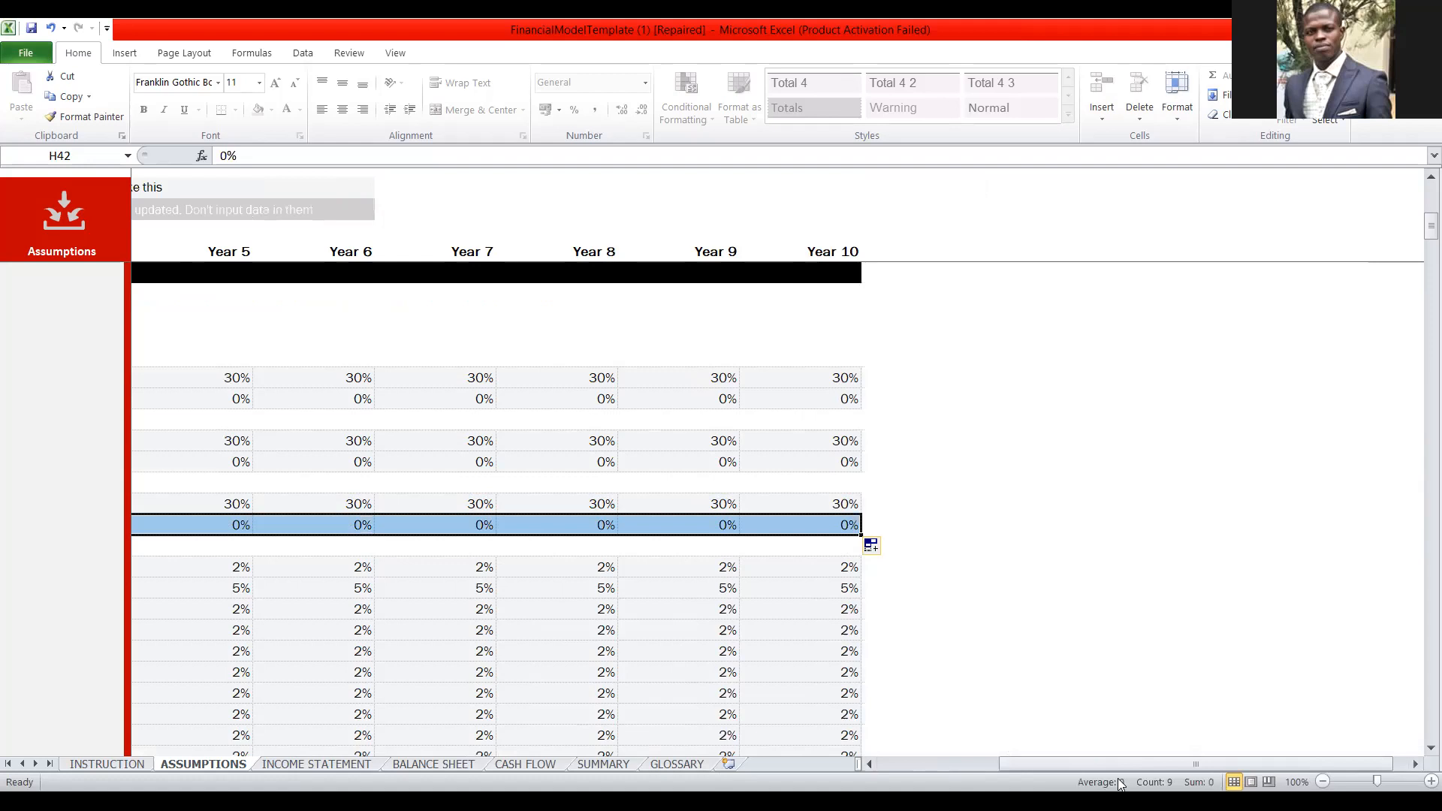
# Set the Year 1 growth rate for direct costs to 0% and fill it down through the Transport row.
pyautogui.press('Left')
pyautogui.press('Left')
pyautogui.press('Left')
pyautogui.press('Left')
pyautogui.press('Left')
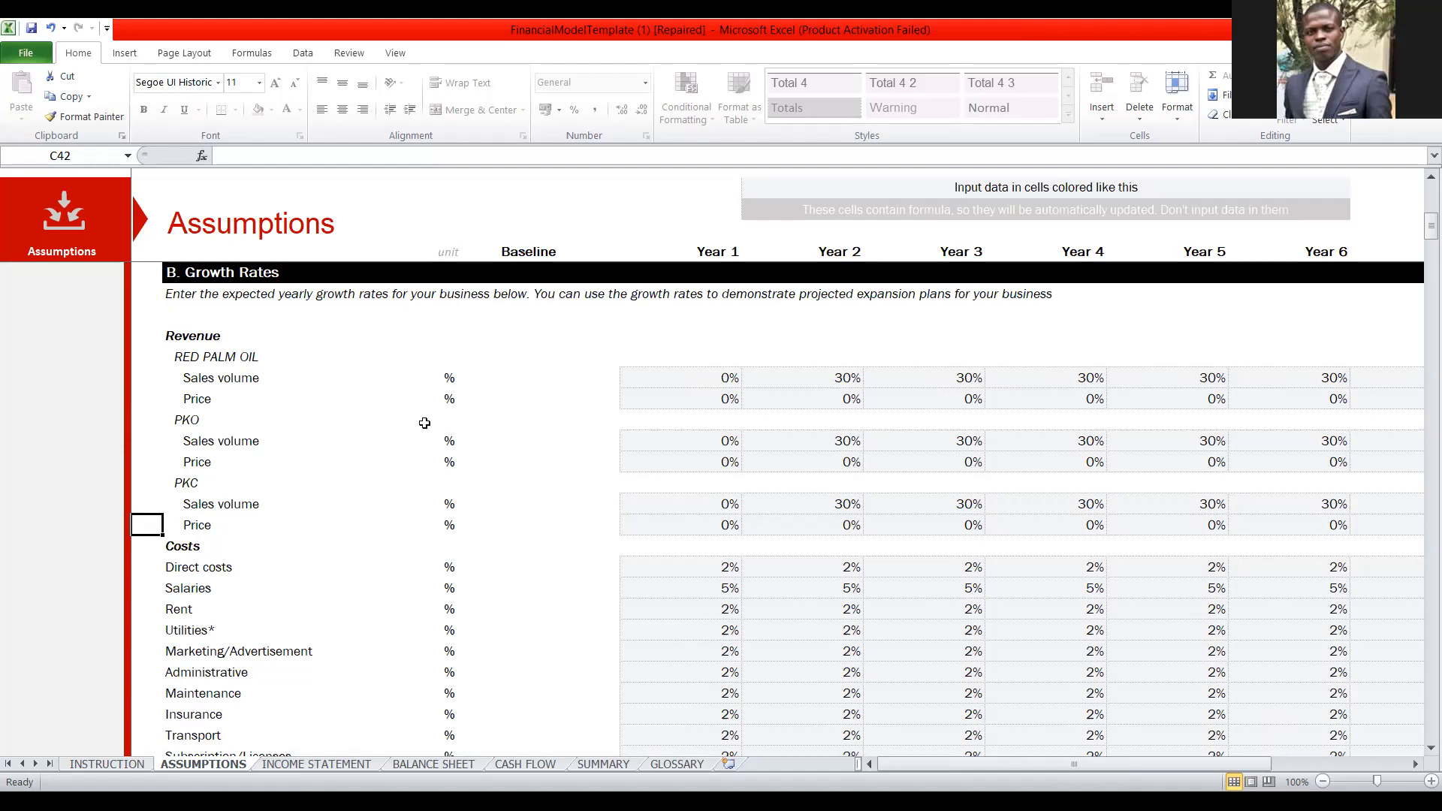
pyautogui.scroll(-2, 406, 542)
pyautogui.scroll(-2, 406, 542)
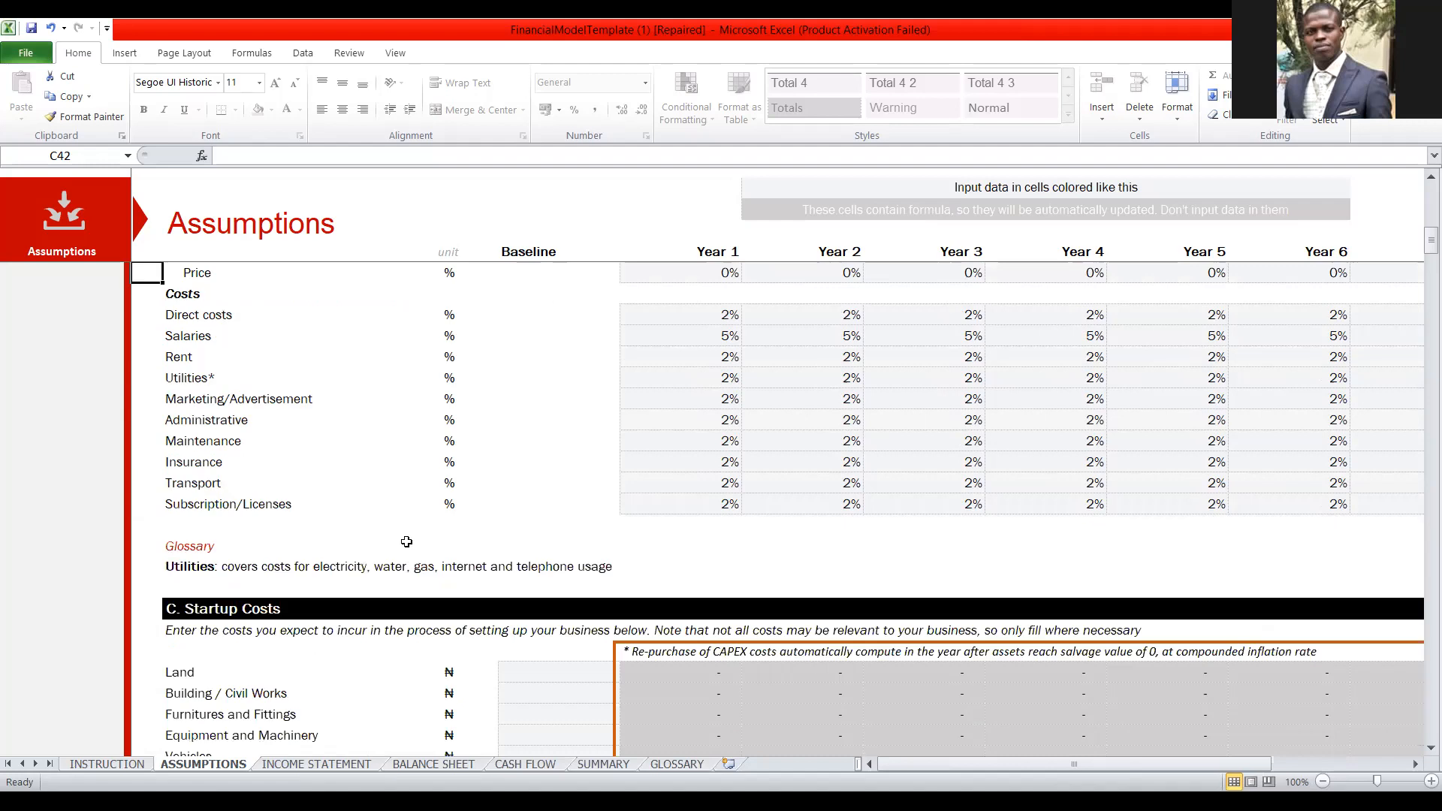
pyautogui.scroll(2, 407, 542)
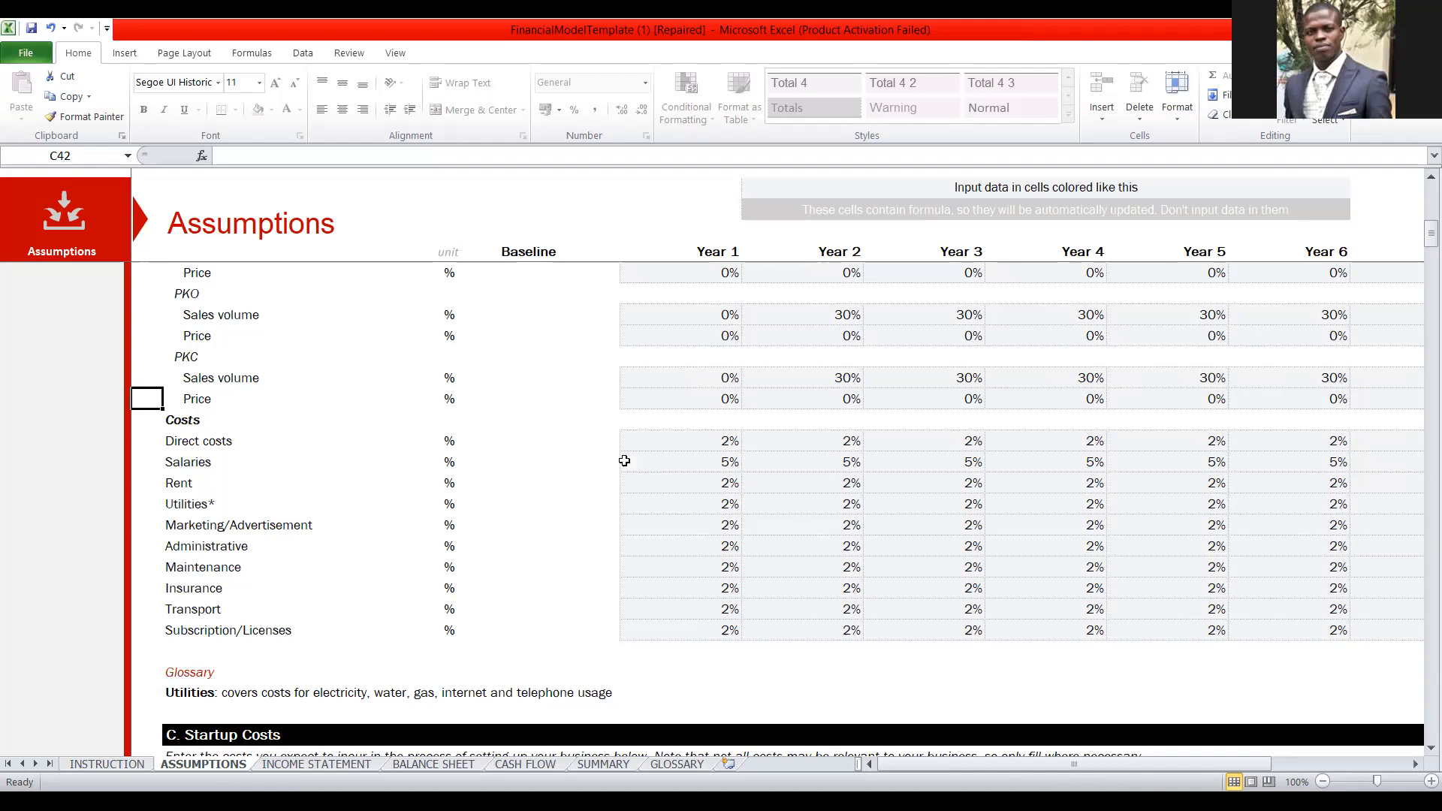
pyautogui.click(733, 444)
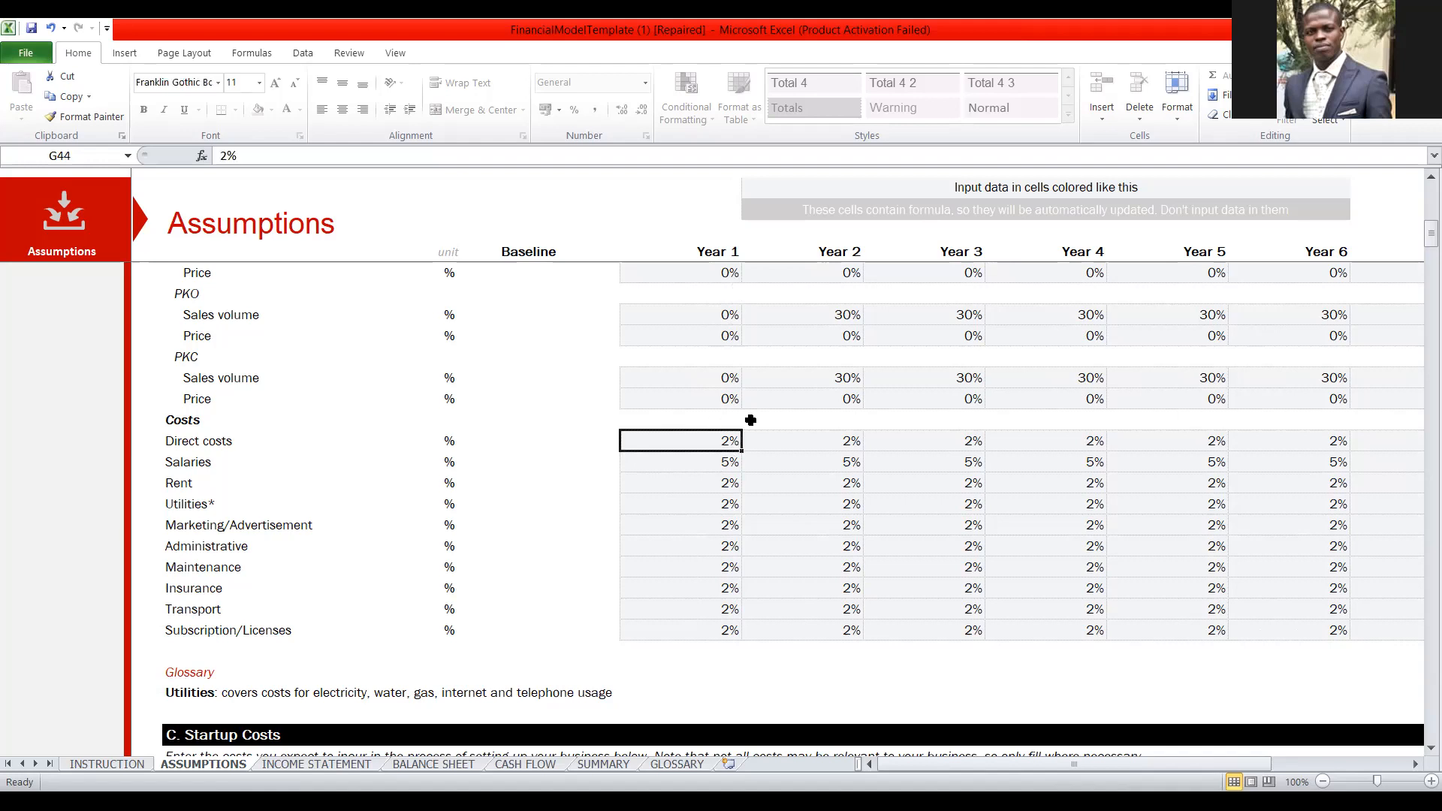
pyautogui.write('0')
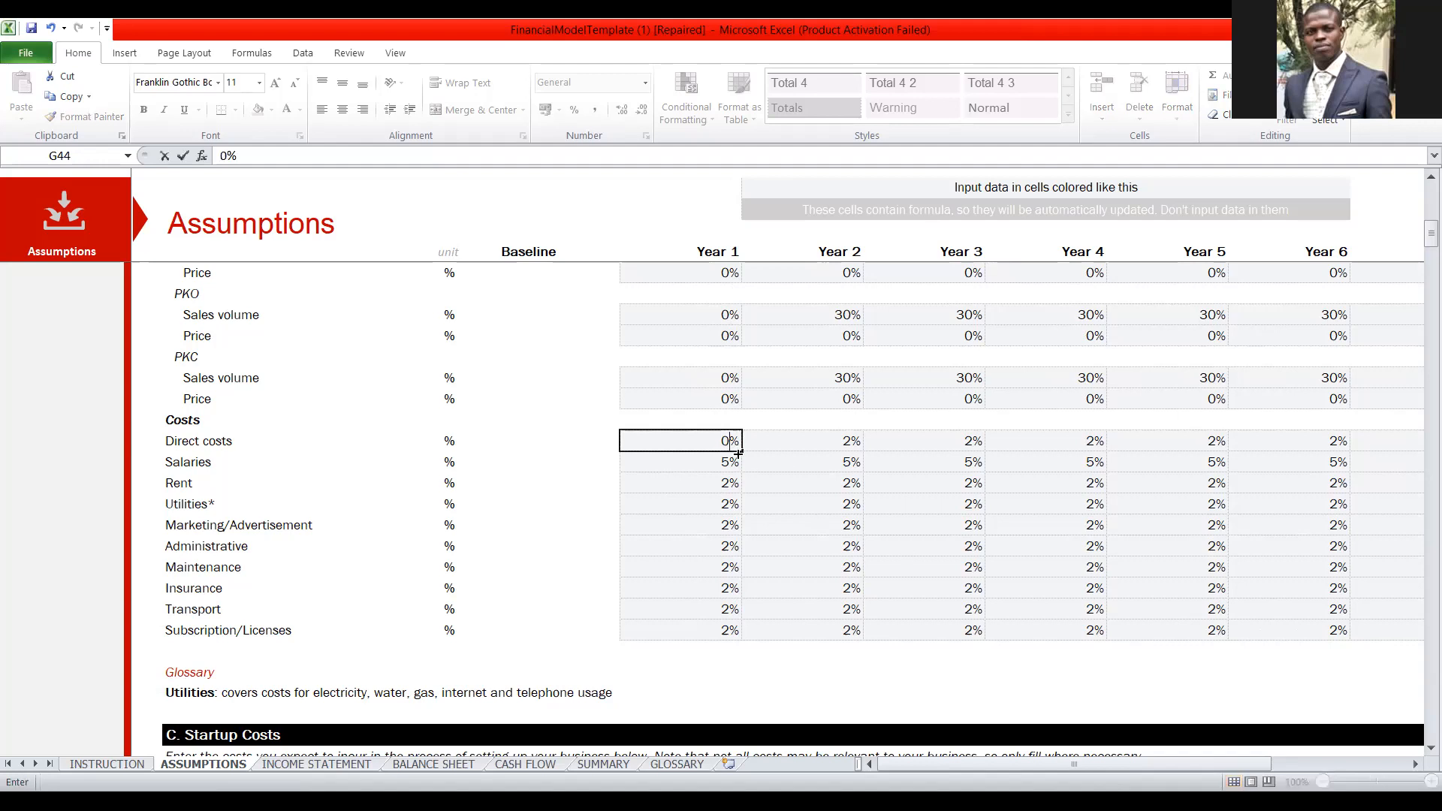
pyautogui.moveTo(739, 455); pyautogui.dragTo(709, 611)
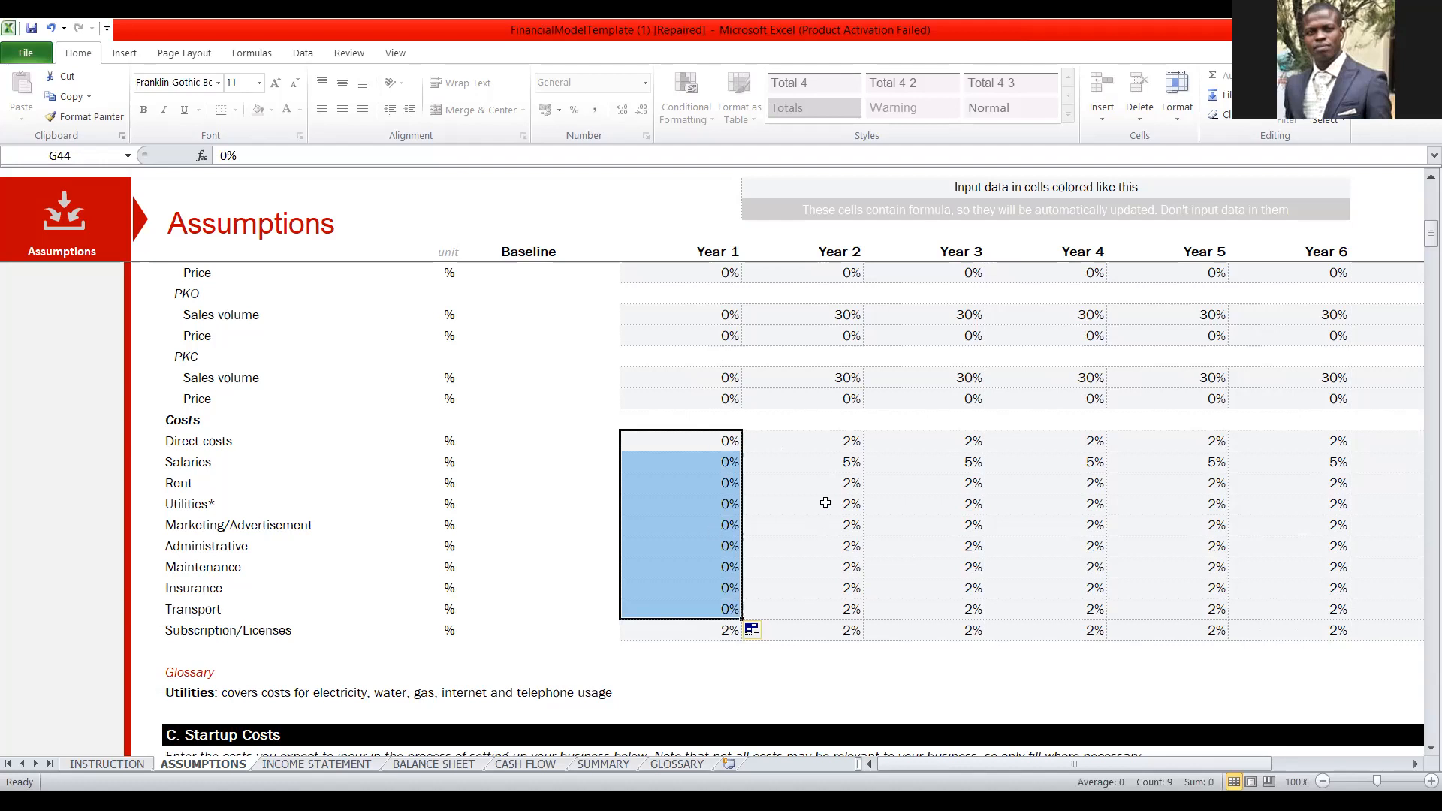
# Set the direct costs growth rate to 30% in Year 2 and fill it across through Year 10.
pyautogui.click(806, 436)
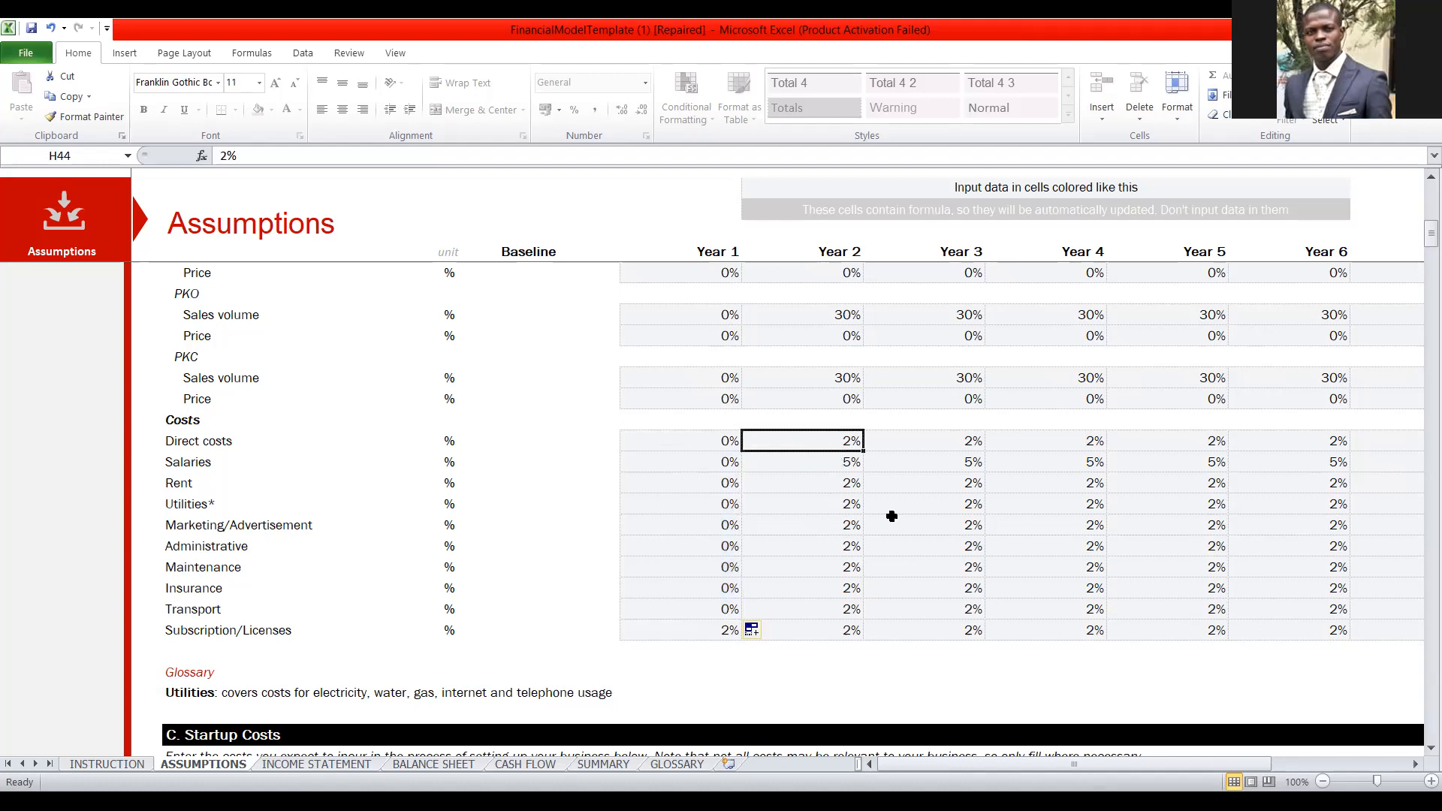
pyautogui.write('30')
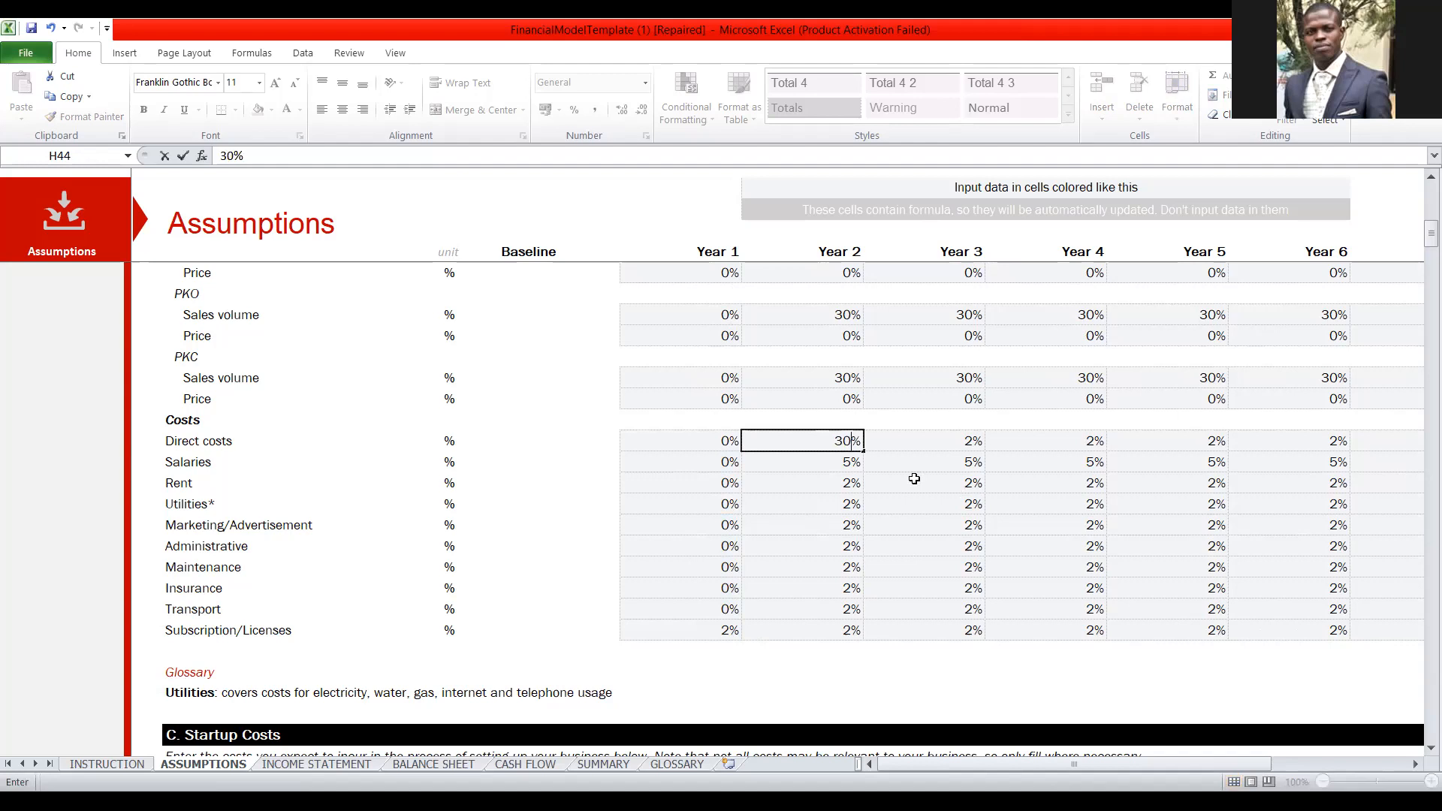
pyautogui.moveTo(865, 454); pyautogui.dragTo(1378, 445)
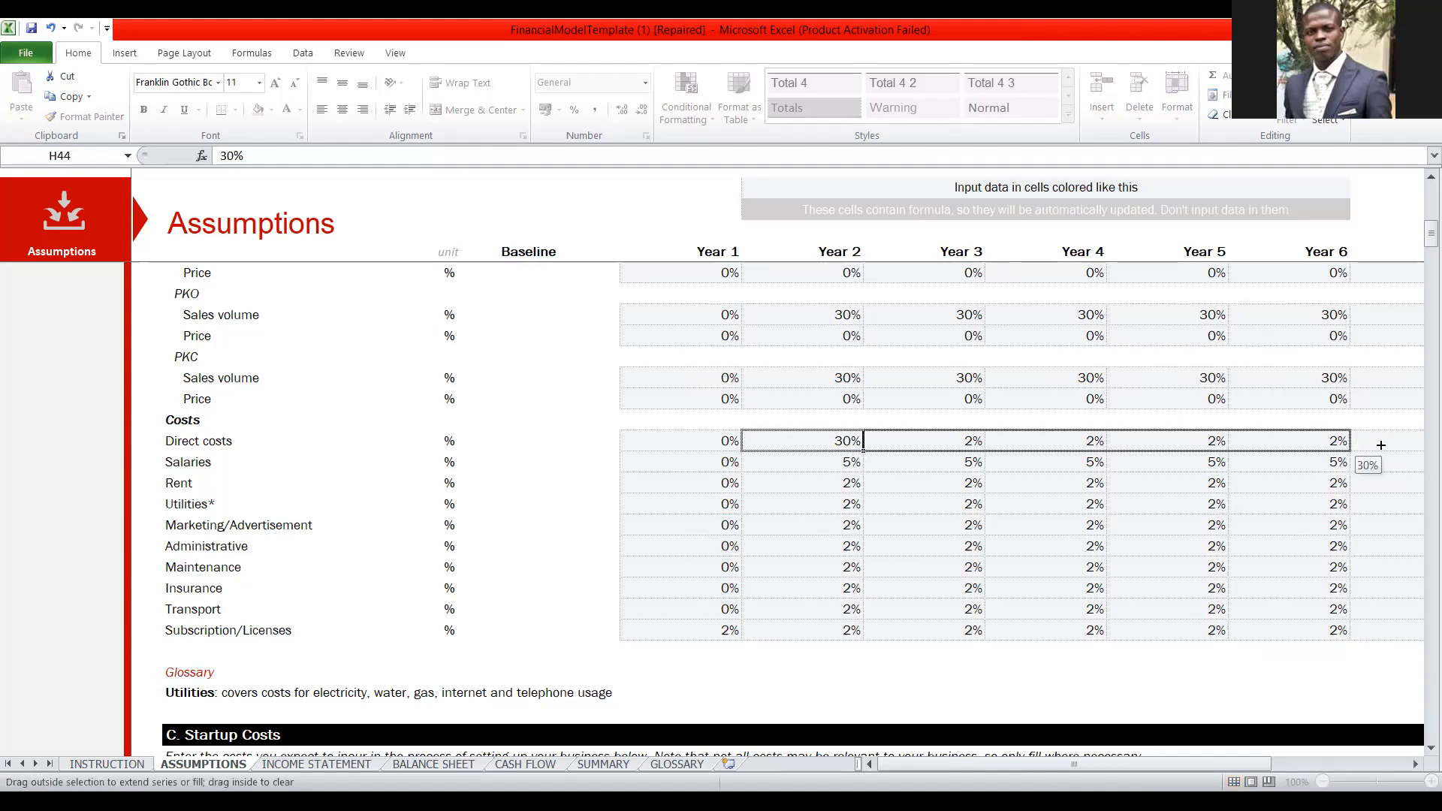
pyautogui.moveTo(1226, 449); pyautogui.dragTo(1227, 455)
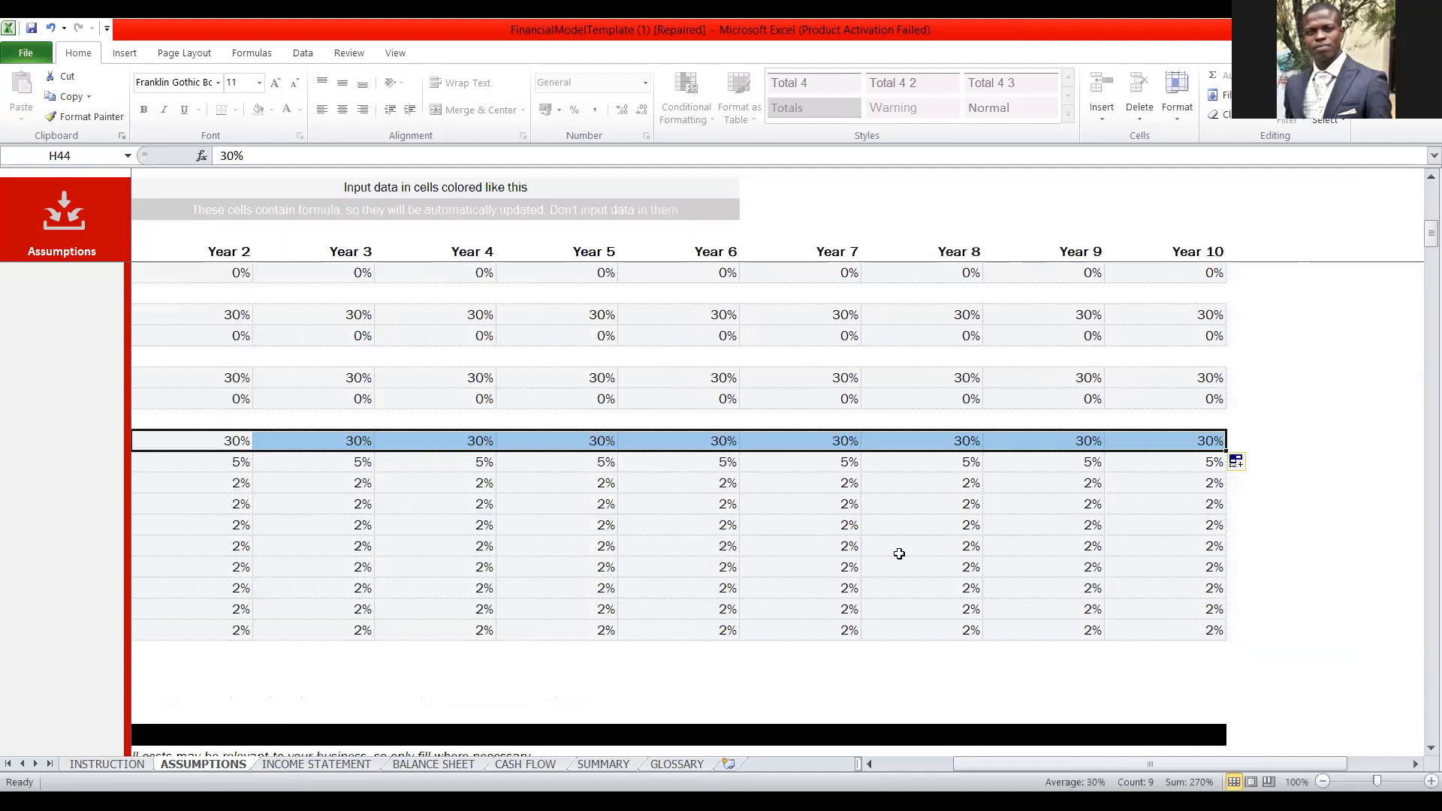
# Set the salaries growth rate to 0% in Year 2 and Year 4.
pyautogui.press('Left')
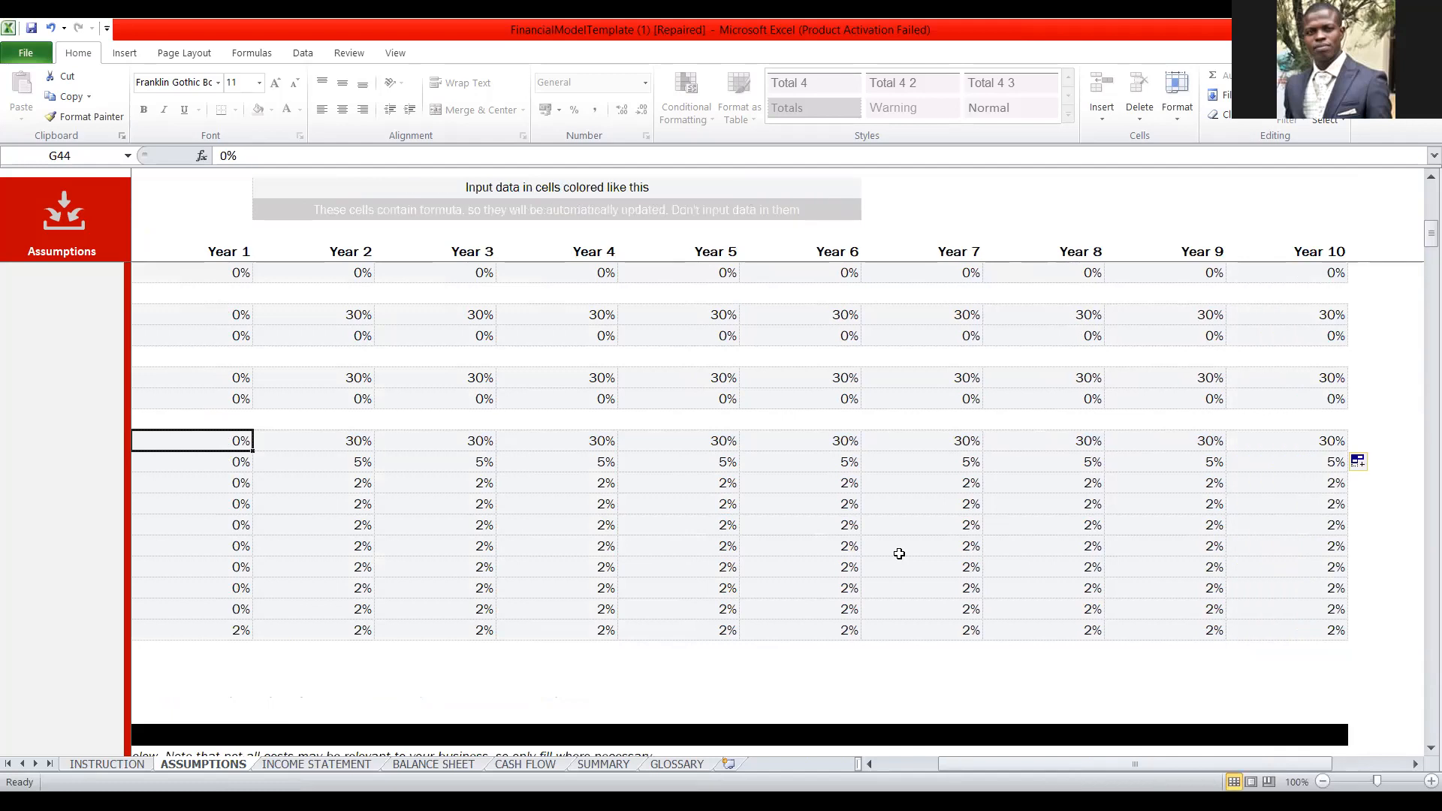
pyautogui.press('Left')
pyautogui.press('Left')
pyautogui.press('Left')
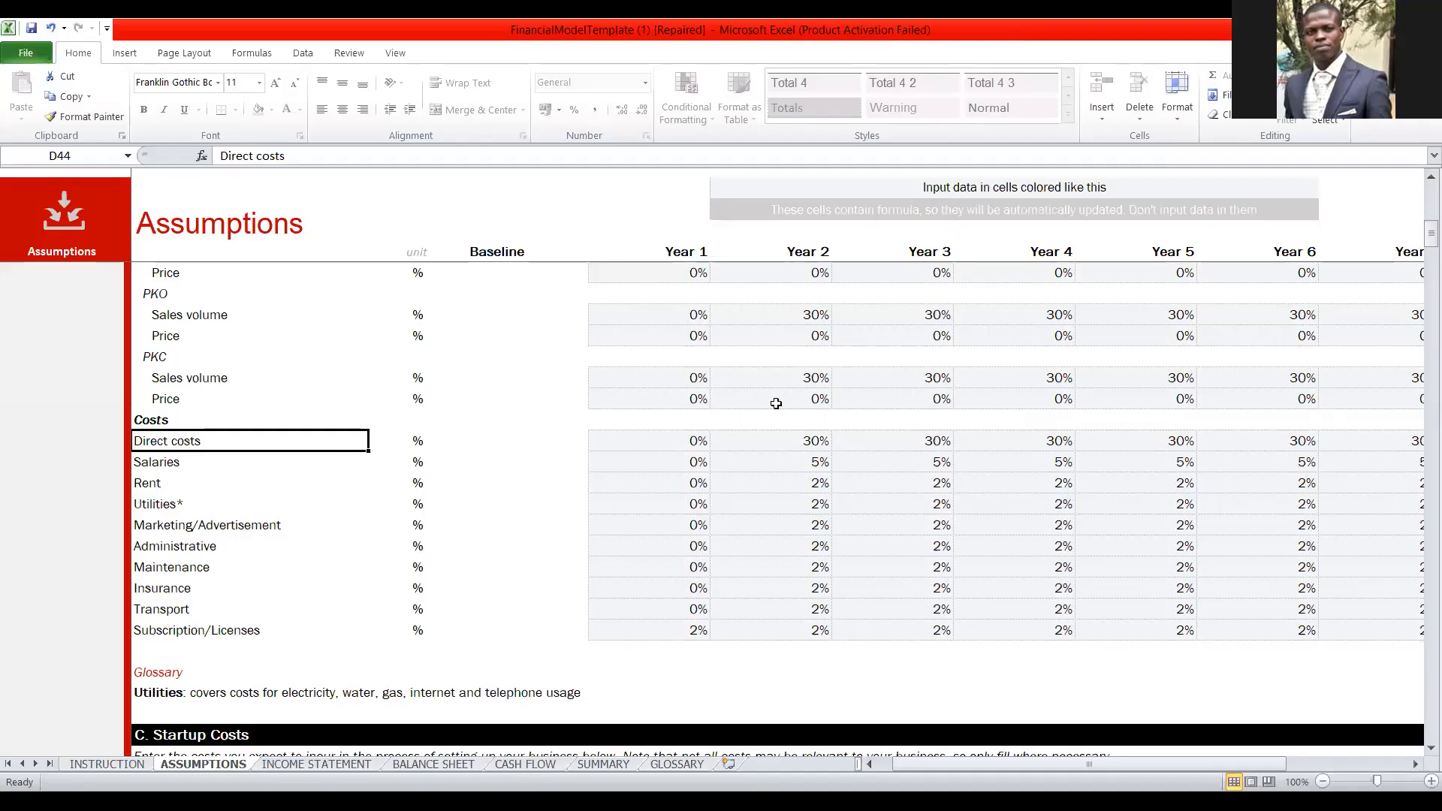
pyautogui.scroll(-1, 774, 432)
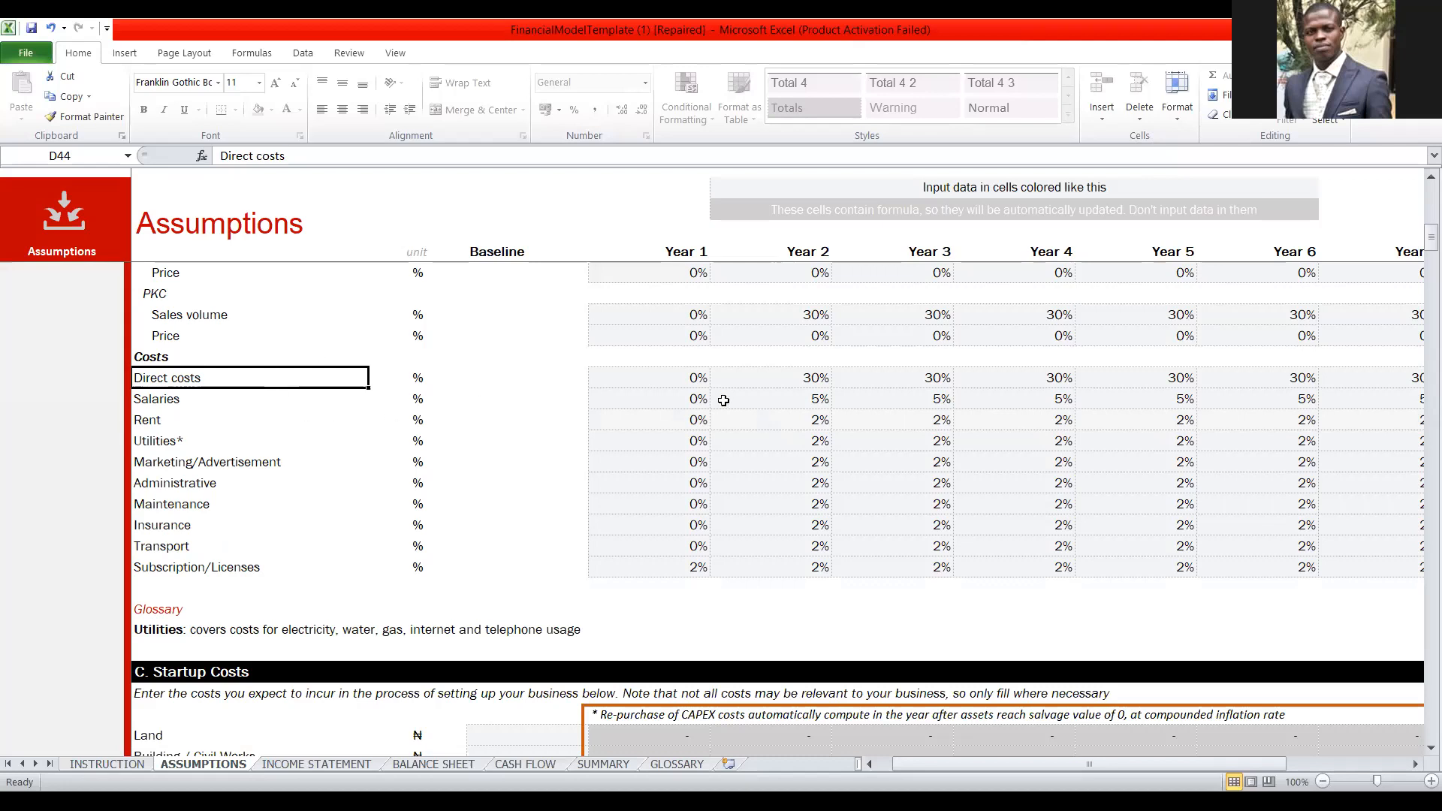
pyautogui.click(777, 402)
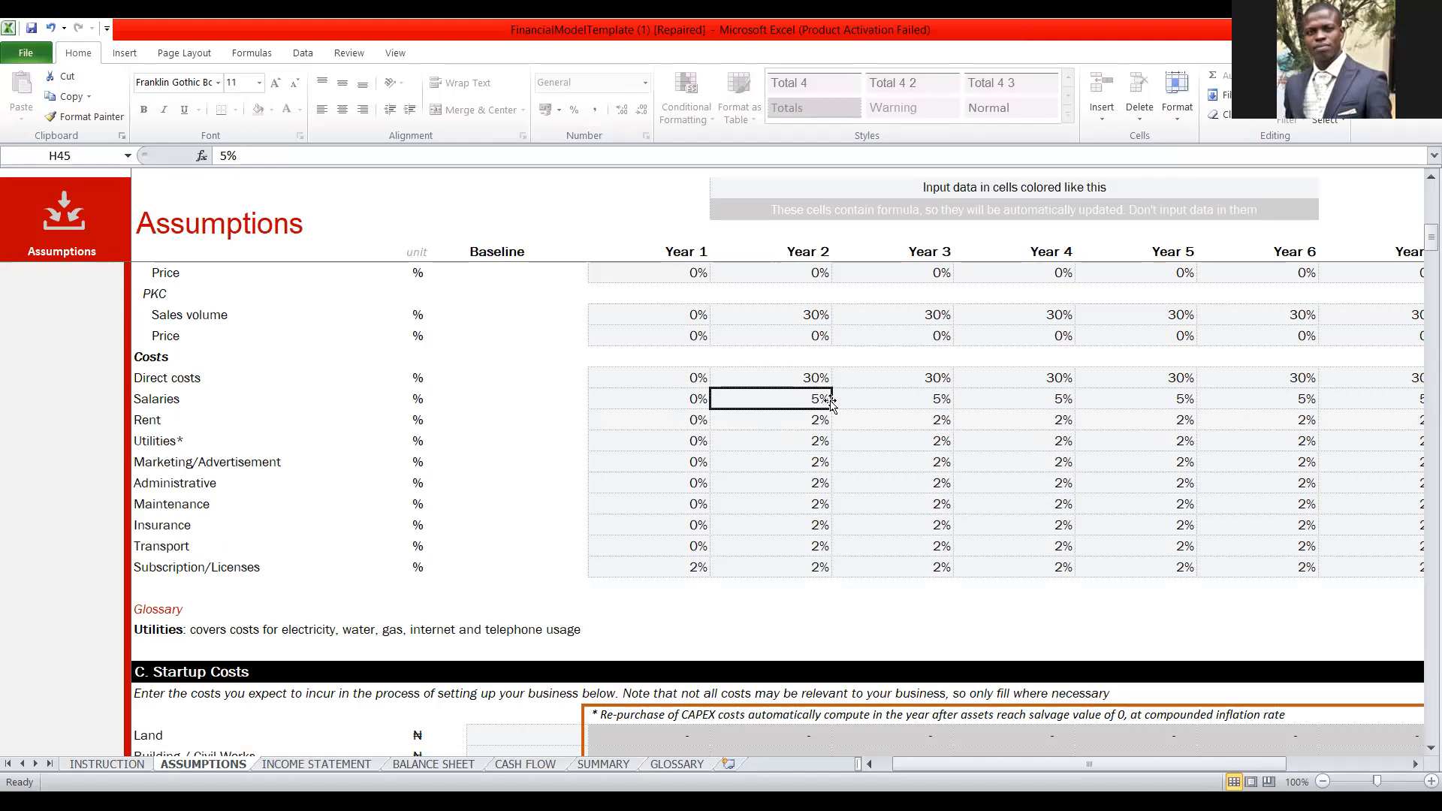
pyautogui.write('0')
pyautogui.click(904, 408)
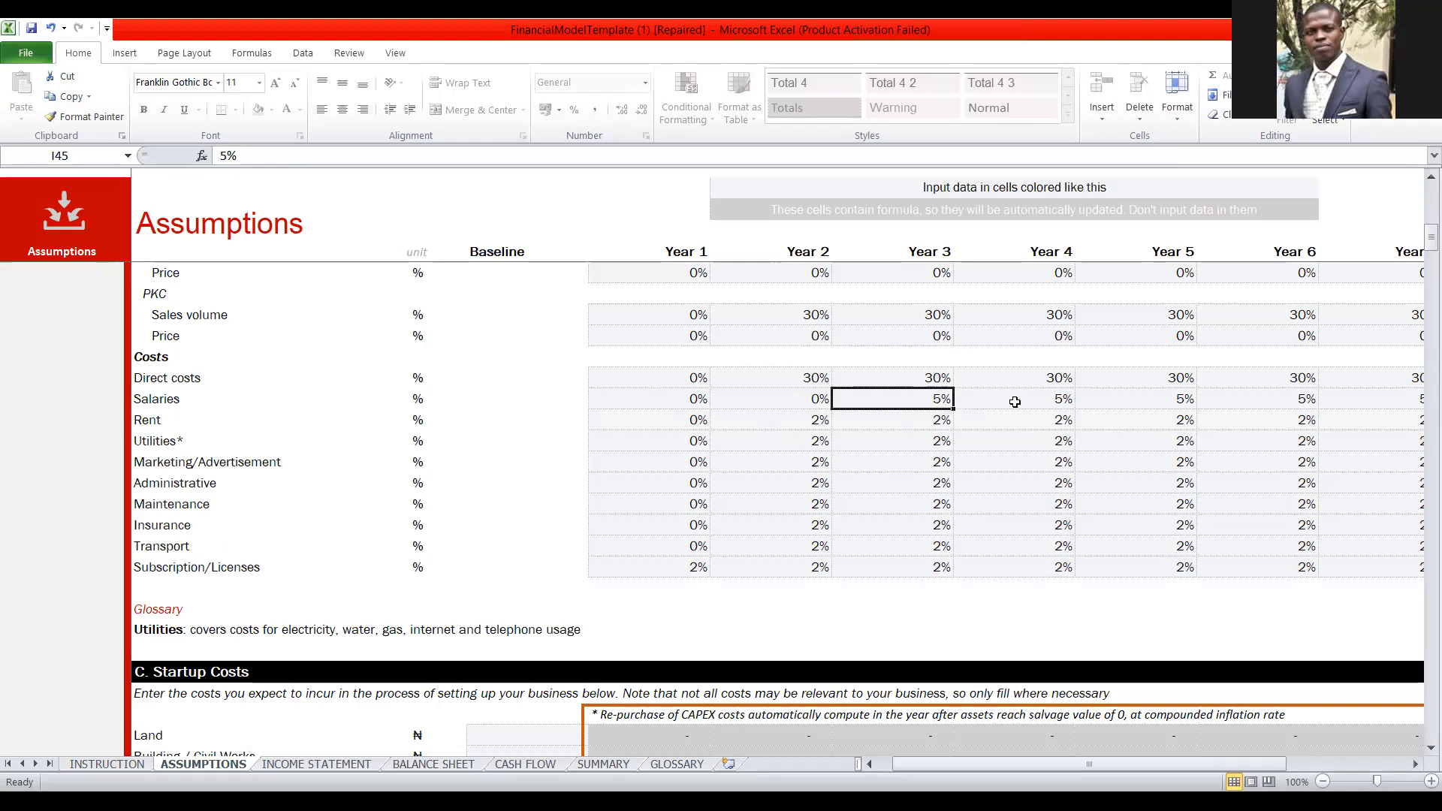
pyautogui.click(1059, 402)
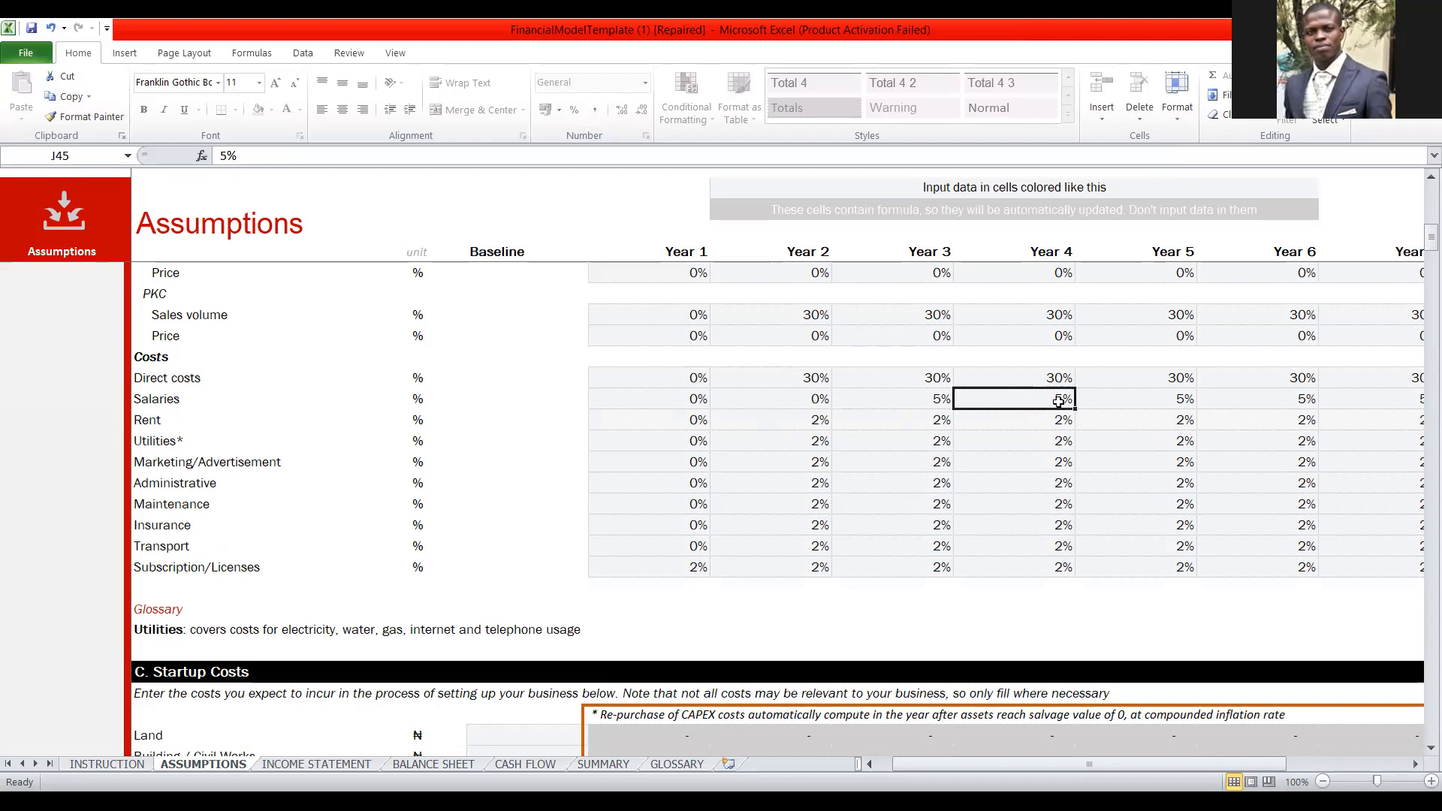
pyautogui.click(1293, 399)
pyautogui.click(1063, 397)
pyautogui.write('0')
# Set the salaries growth rate to 0% in Year 6 and Year 8.
pyautogui.click(1307, 399)
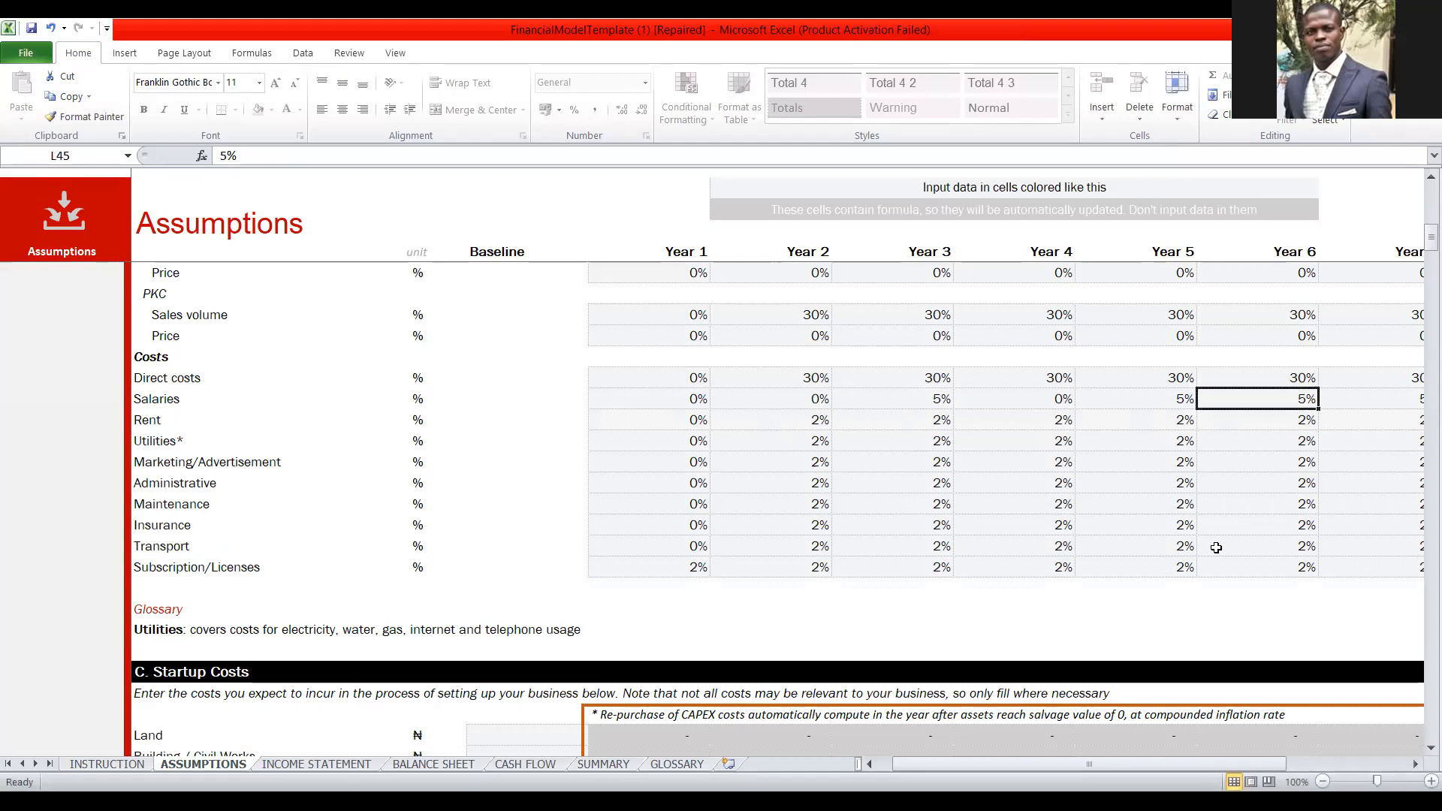
pyautogui.write('0')
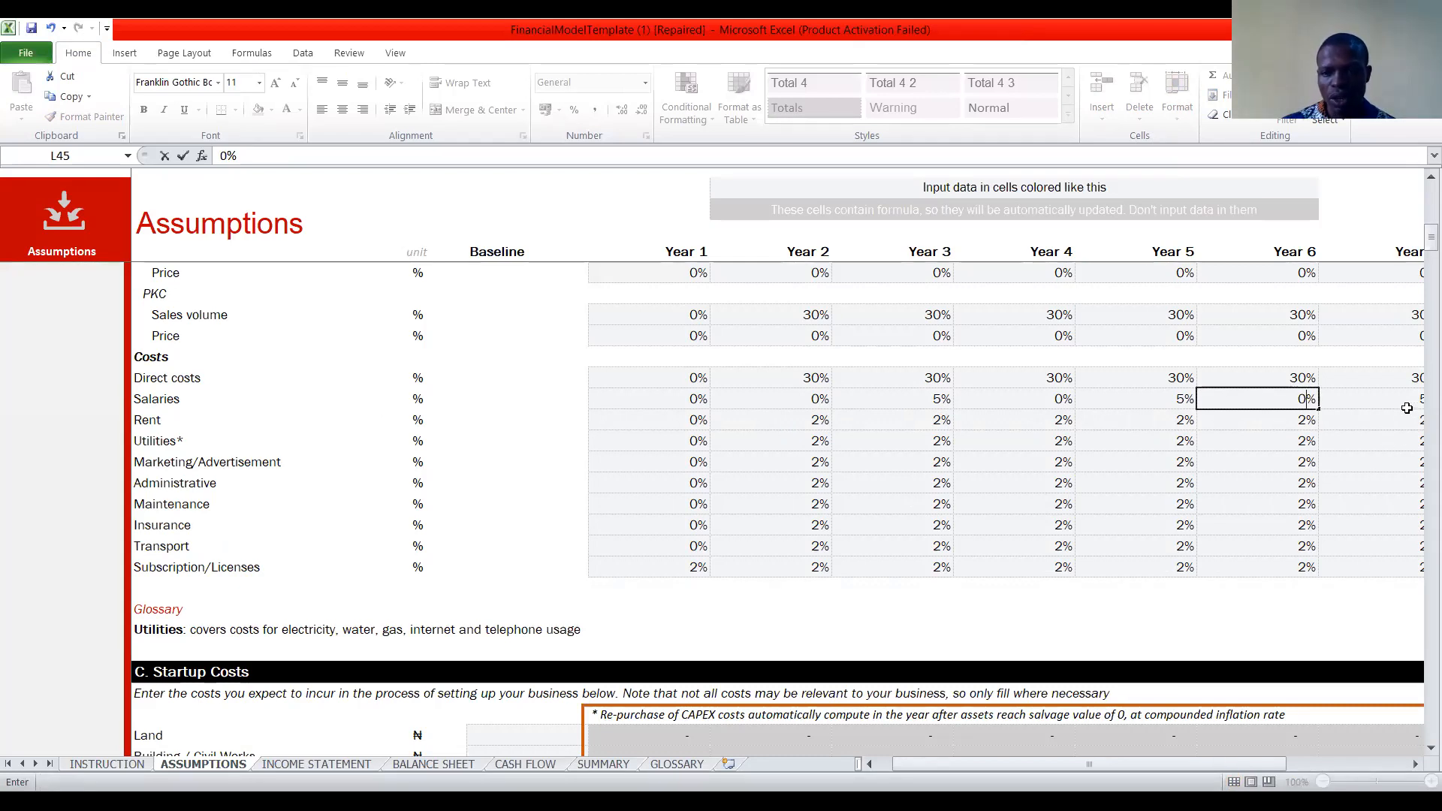
pyautogui.press('Tab')
pyautogui.press('Tab')
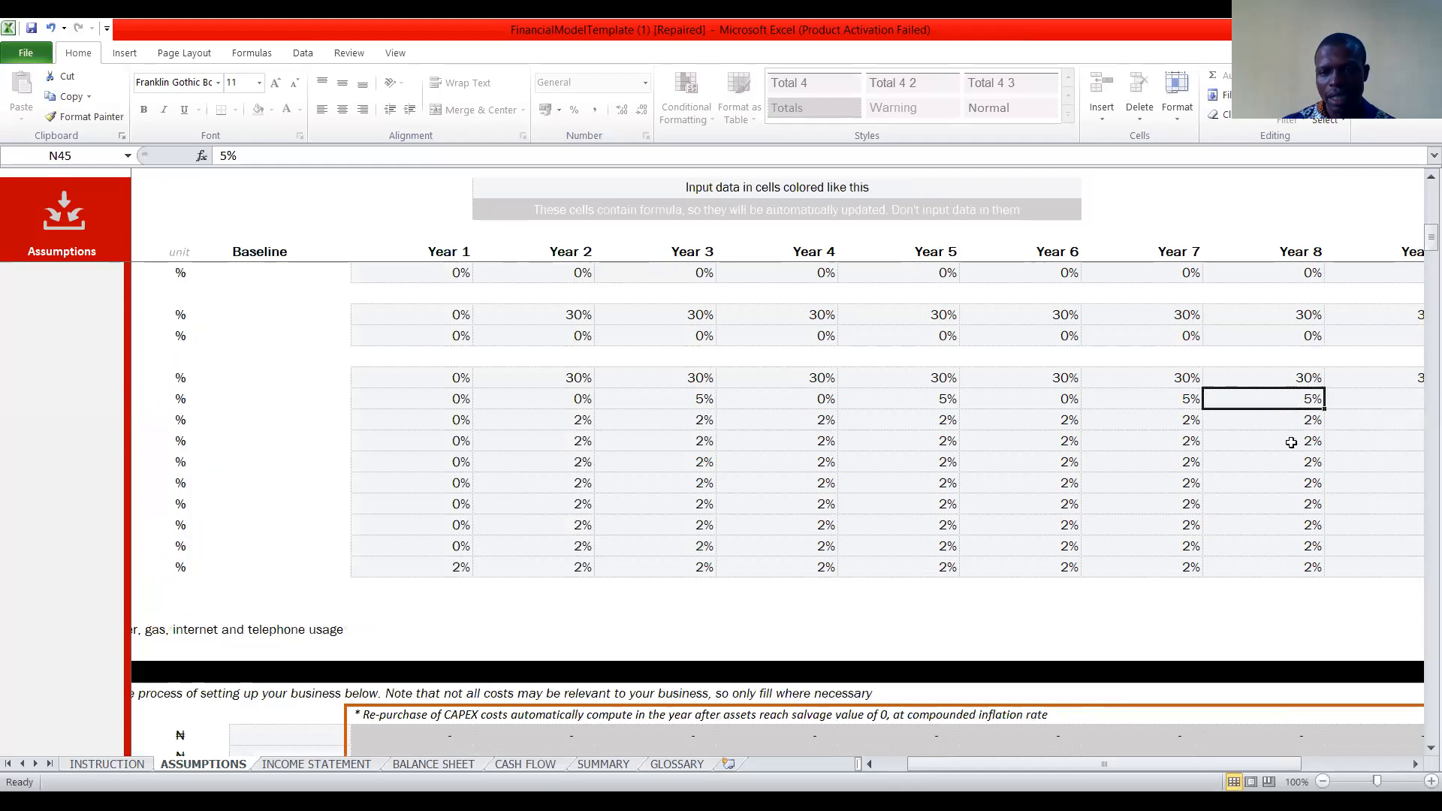
pyautogui.write('0')
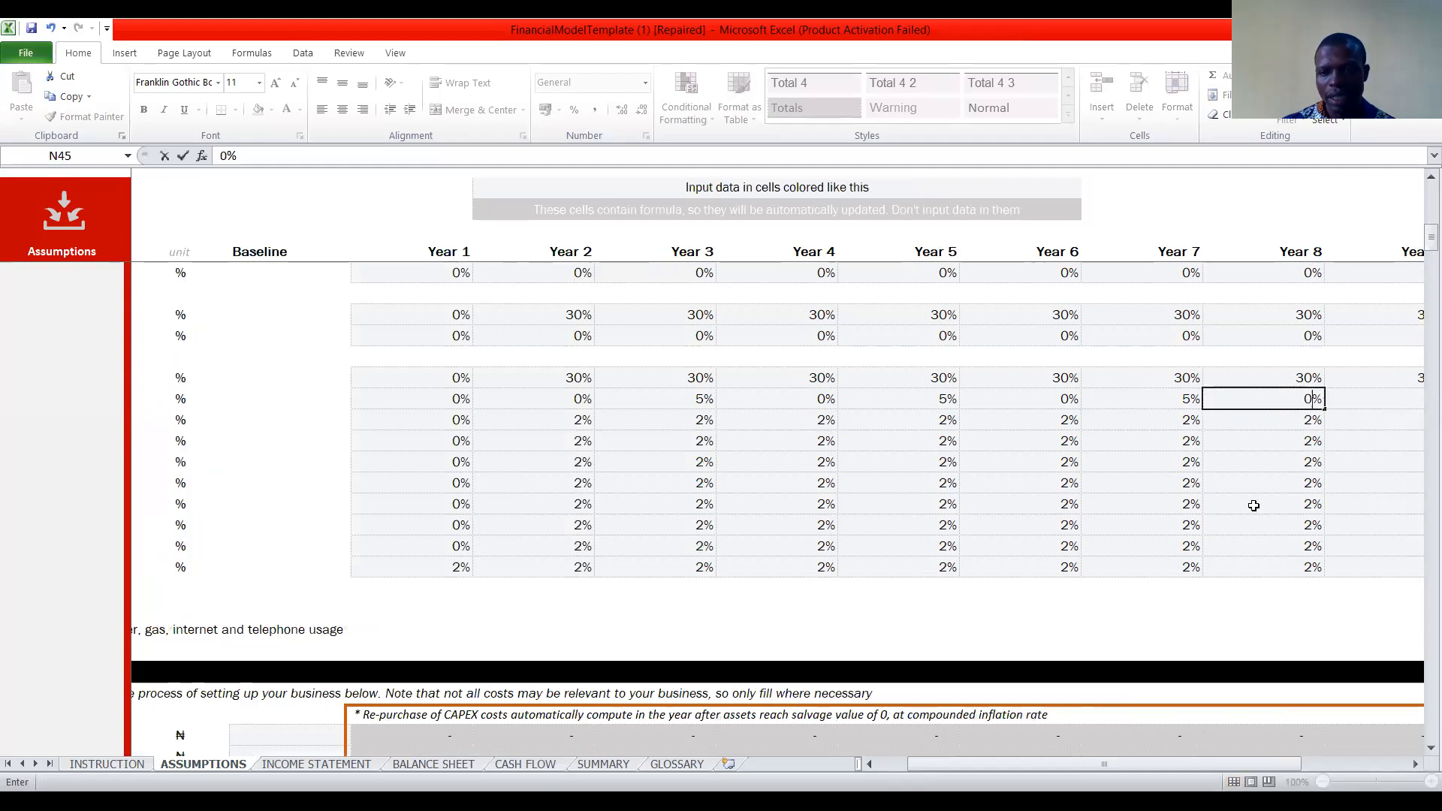
pyautogui.click(1378, 402)
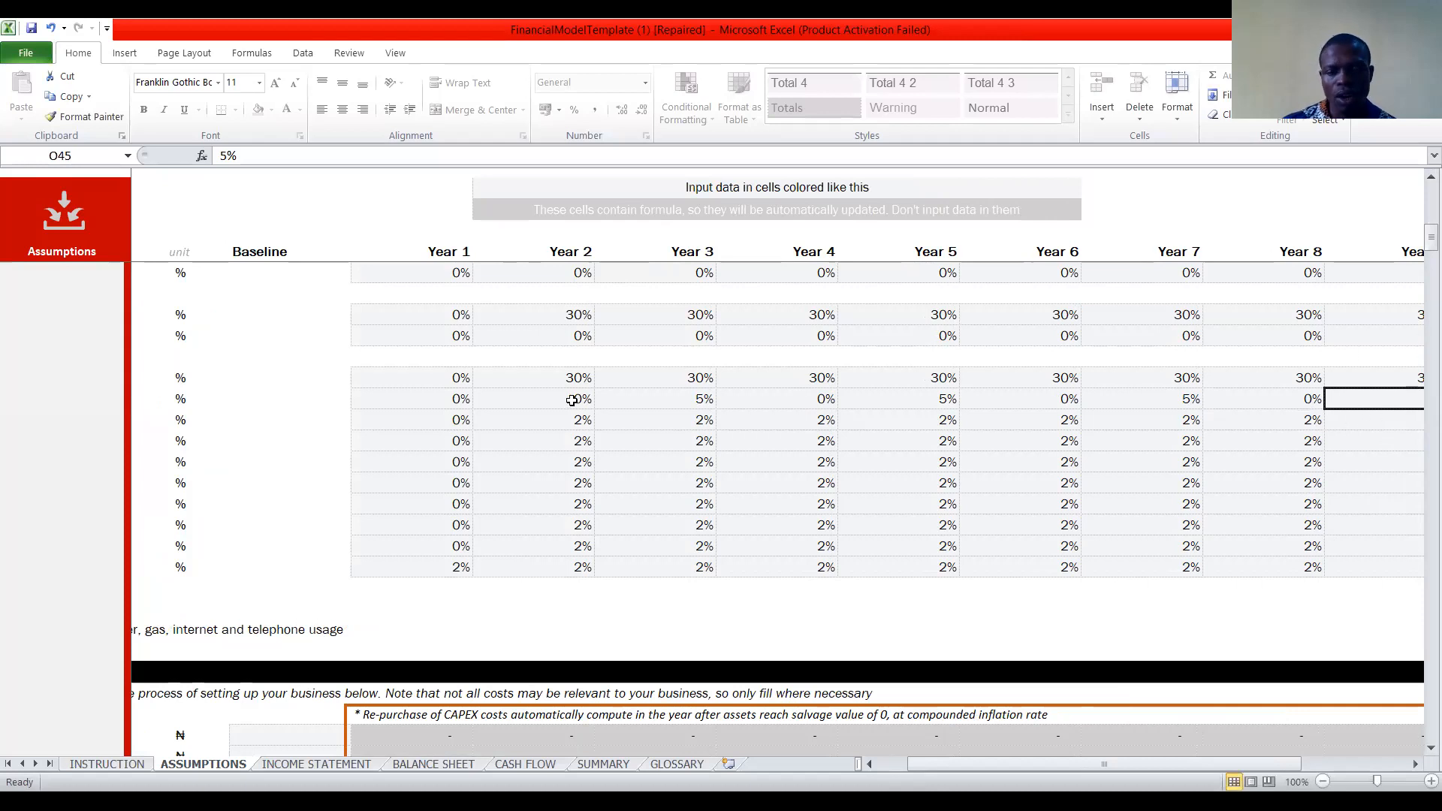
# Set the rent growth rate to 0% in Year 2, Year 4 and Year 6.
pyautogui.press('Left')
pyautogui.press('Left')
pyautogui.press('Left')
pyautogui.press('Left')
pyautogui.press('Left')
pyautogui.press('Left')
pyautogui.press('Left')
pyautogui.press('Left')
pyautogui.press('Left')
pyautogui.press('Left')
pyautogui.press('Left')
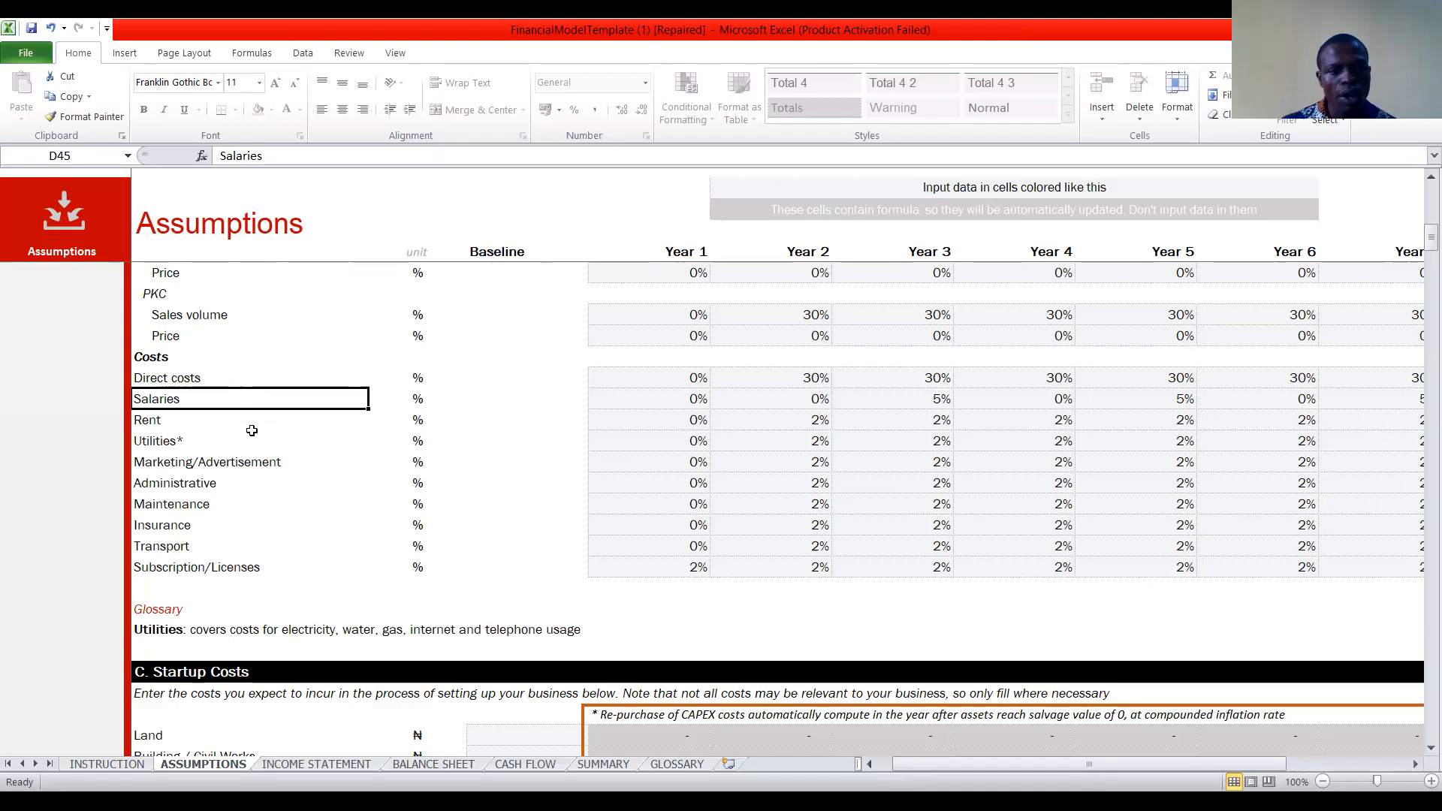
pyautogui.click(822, 427)
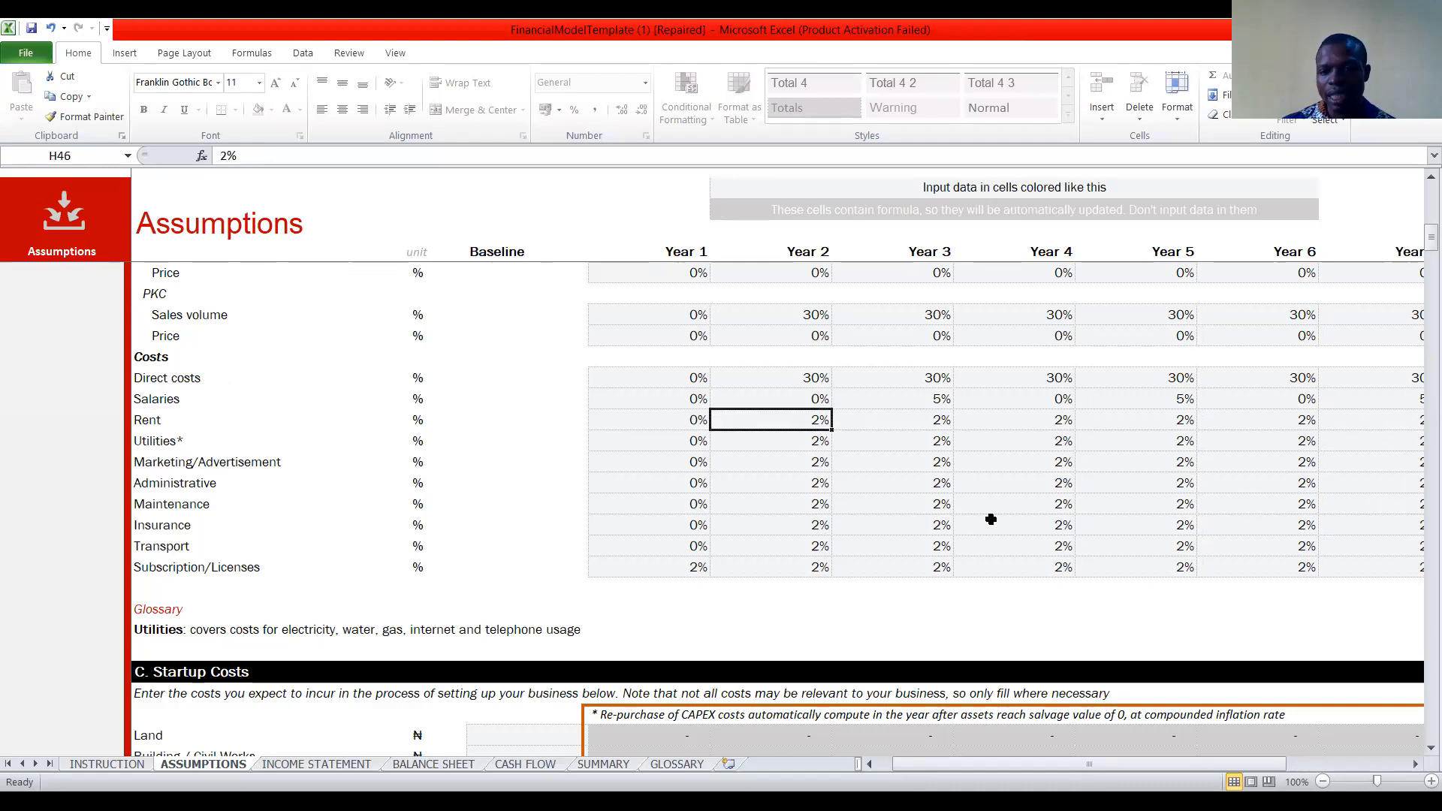
pyautogui.write('0')
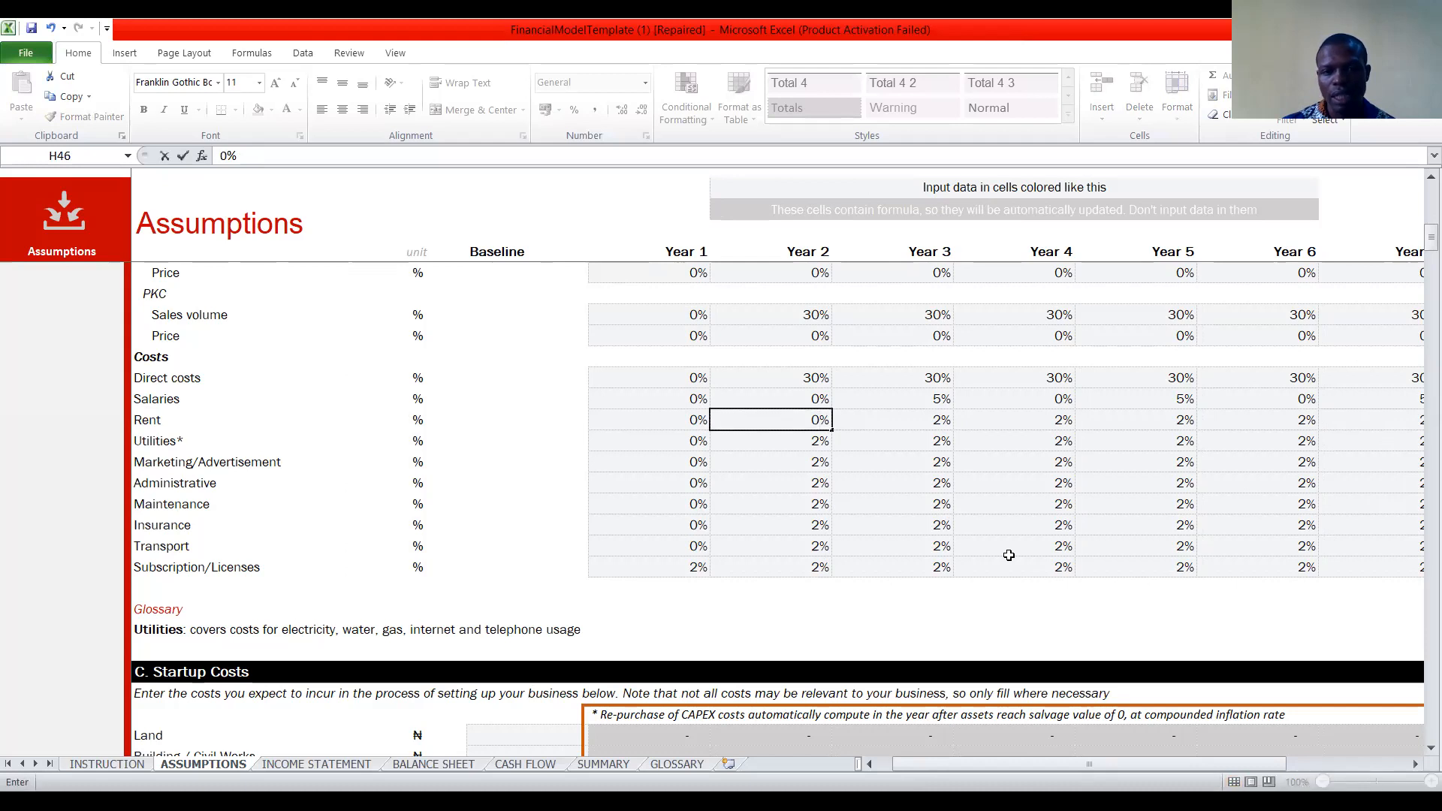
pyautogui.click(892, 429)
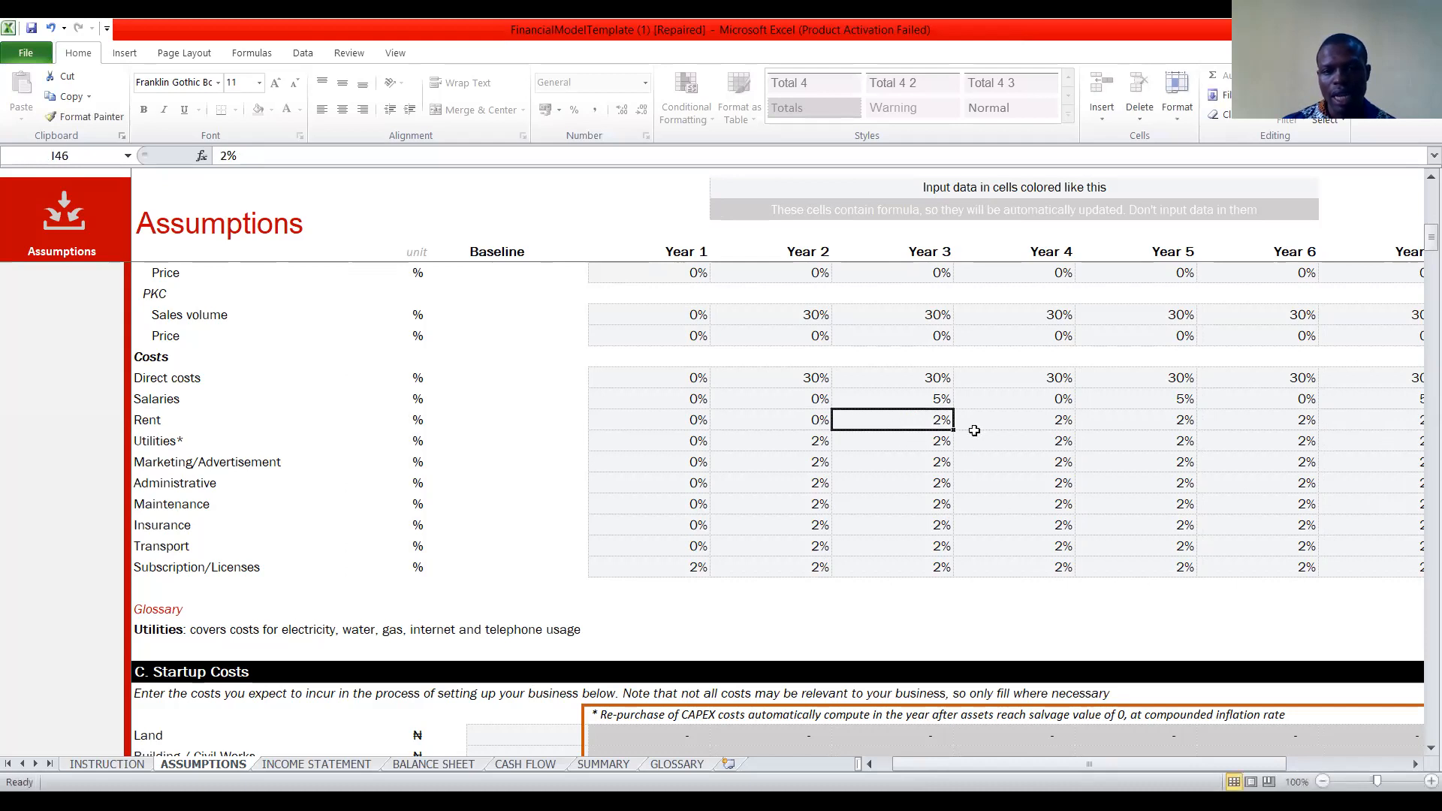
pyautogui.click(1060, 422)
pyautogui.write('0')
pyautogui.click(1300, 418)
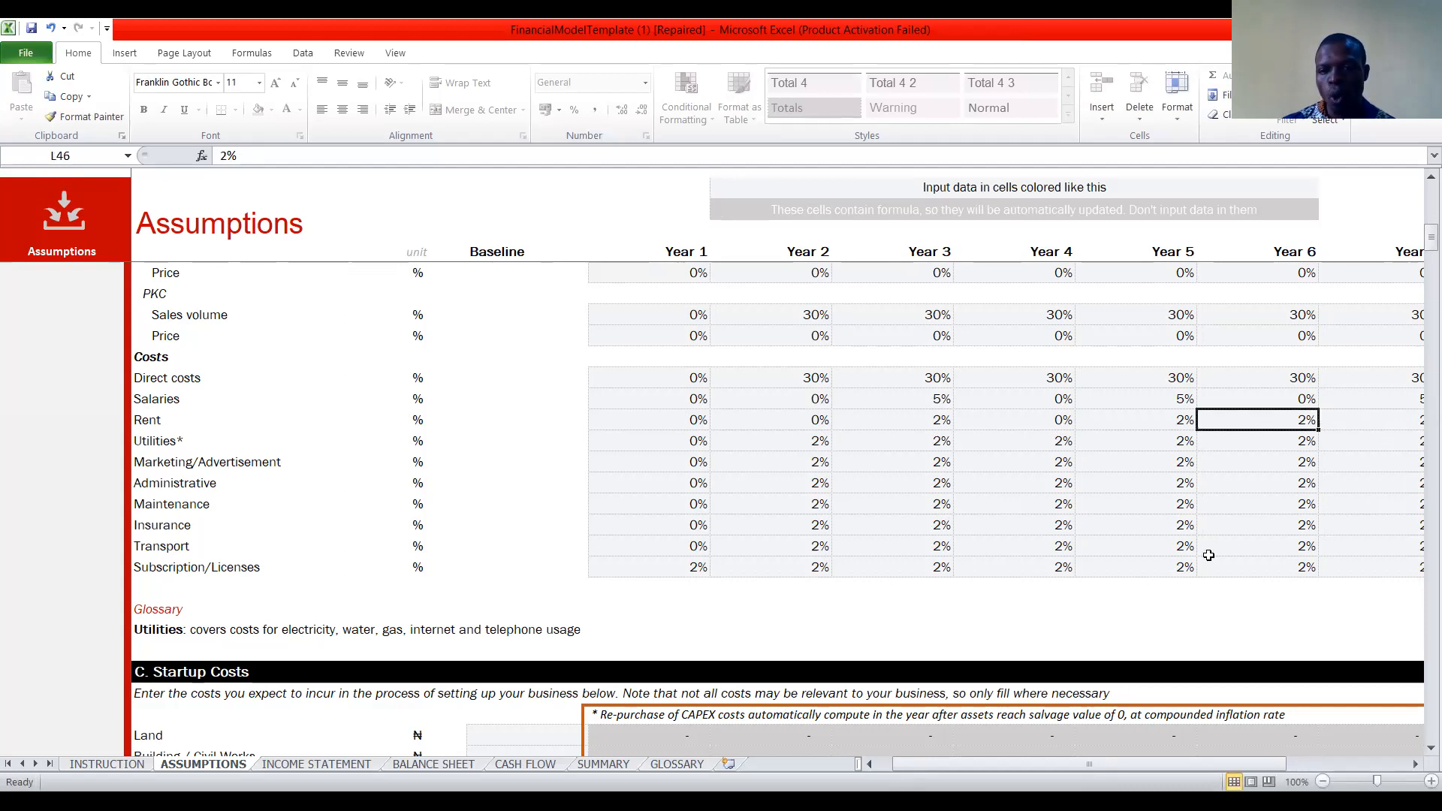
pyautogui.write('0')
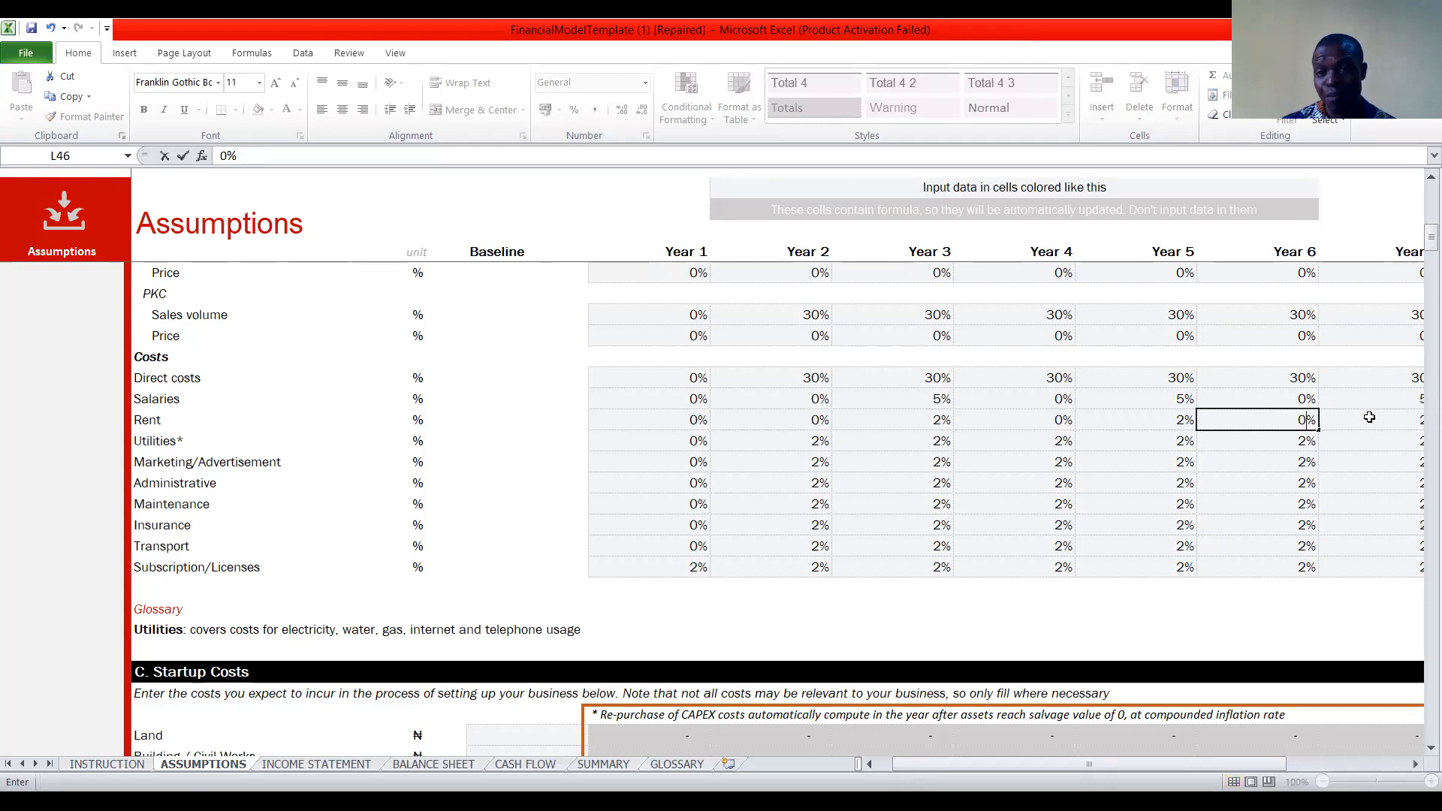
pyautogui.click(1050, 465)
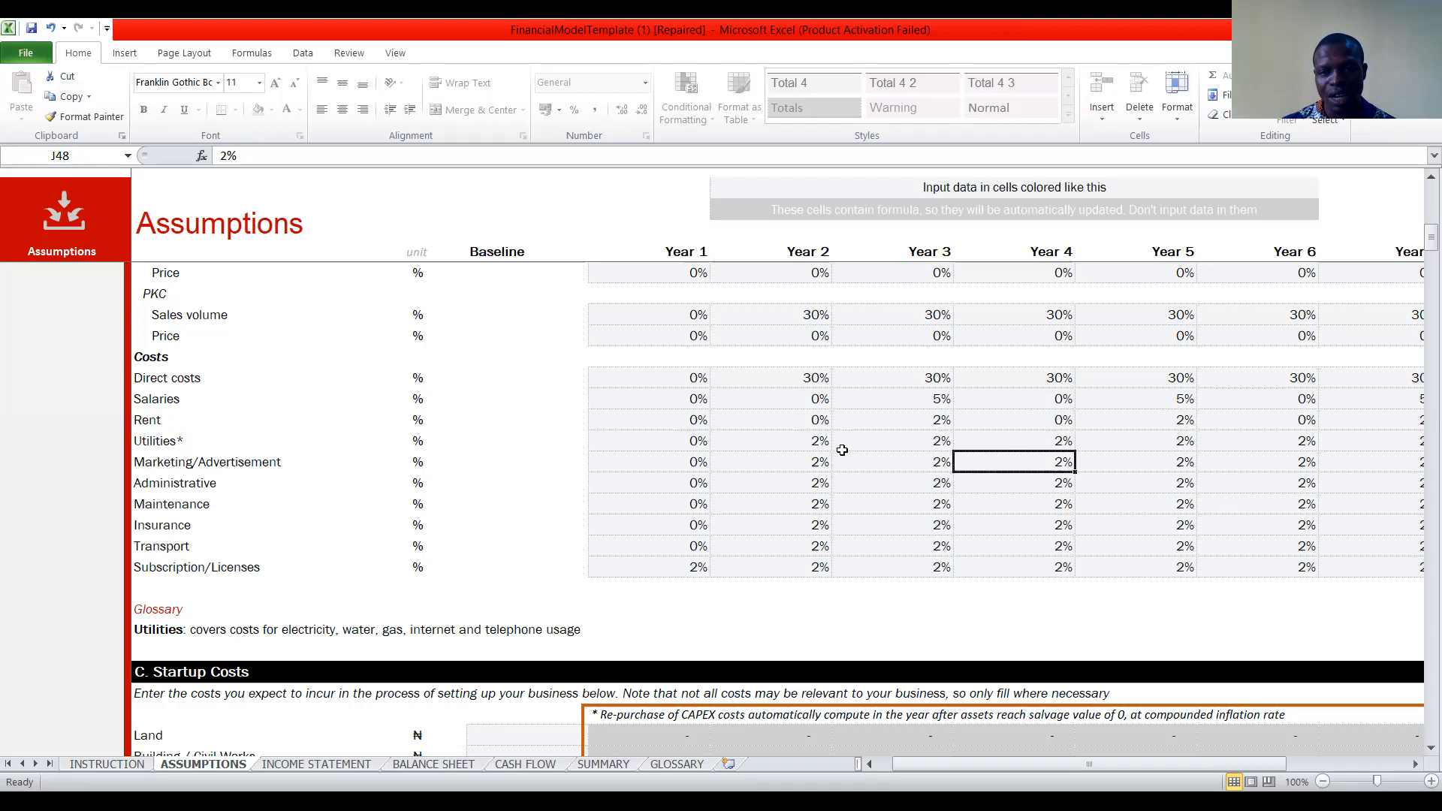
# Set the utilities growth rate to 0% in Year 2 and Year 4.
pyautogui.click(821, 444)
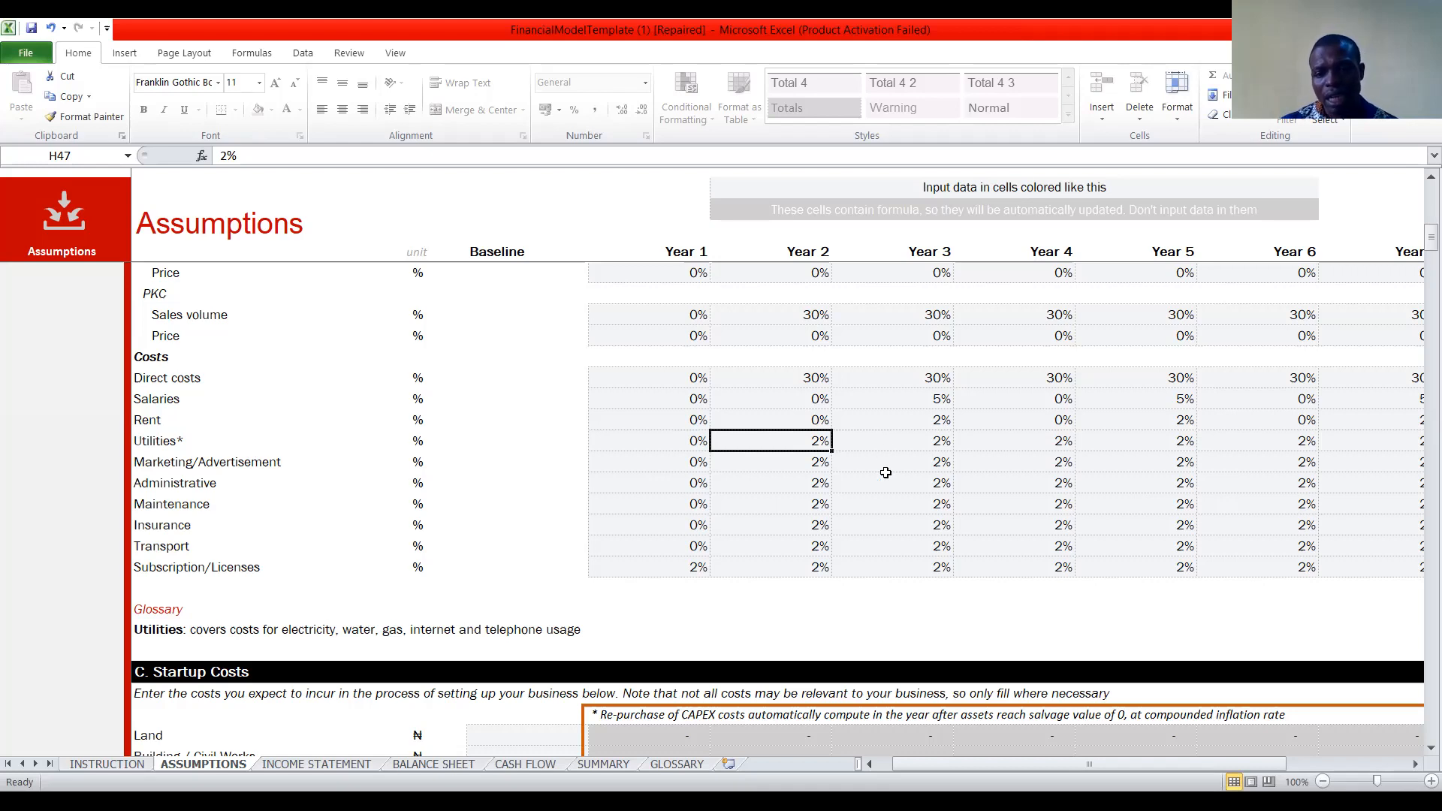
pyautogui.write('0')
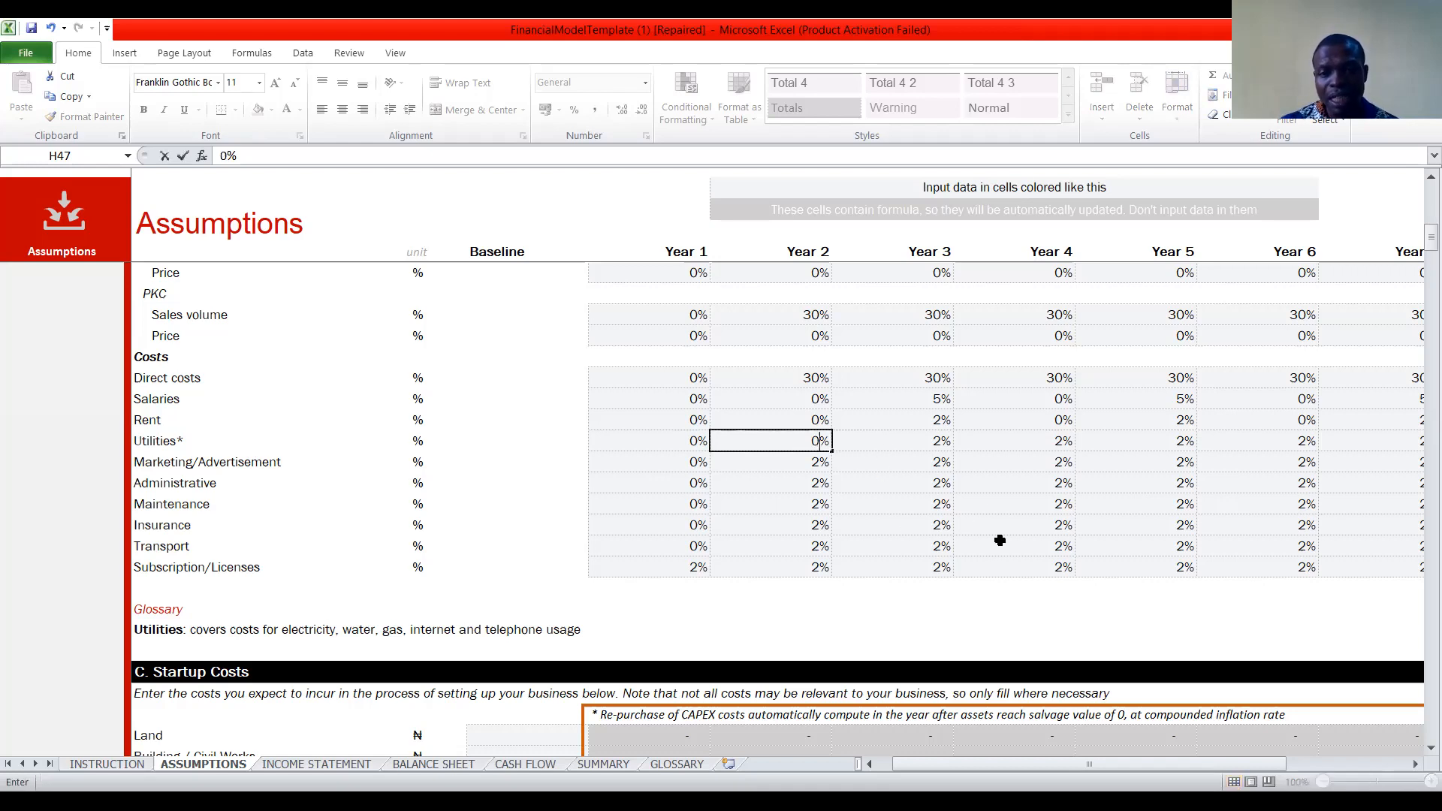
pyautogui.click(1034, 442)
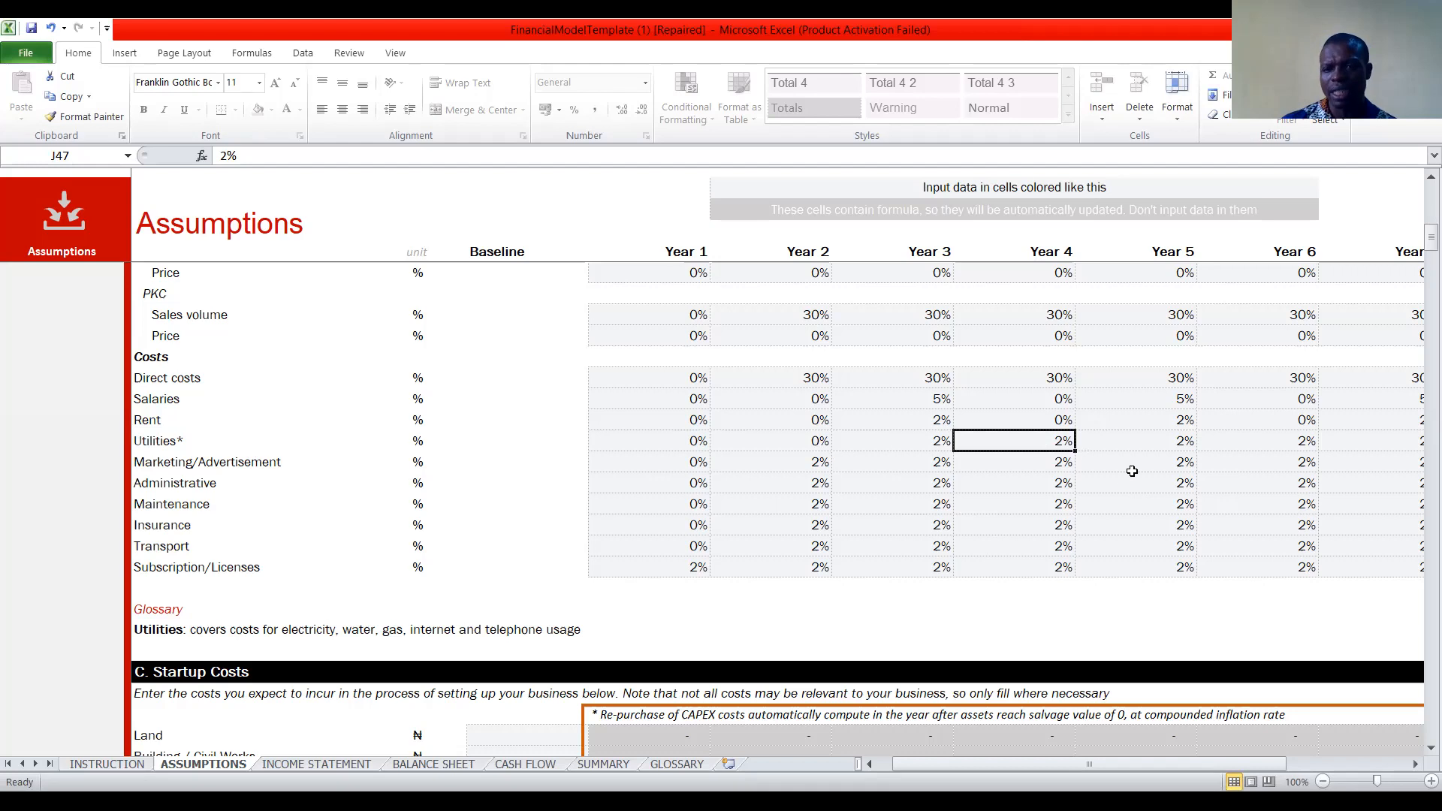
pyautogui.write('0')
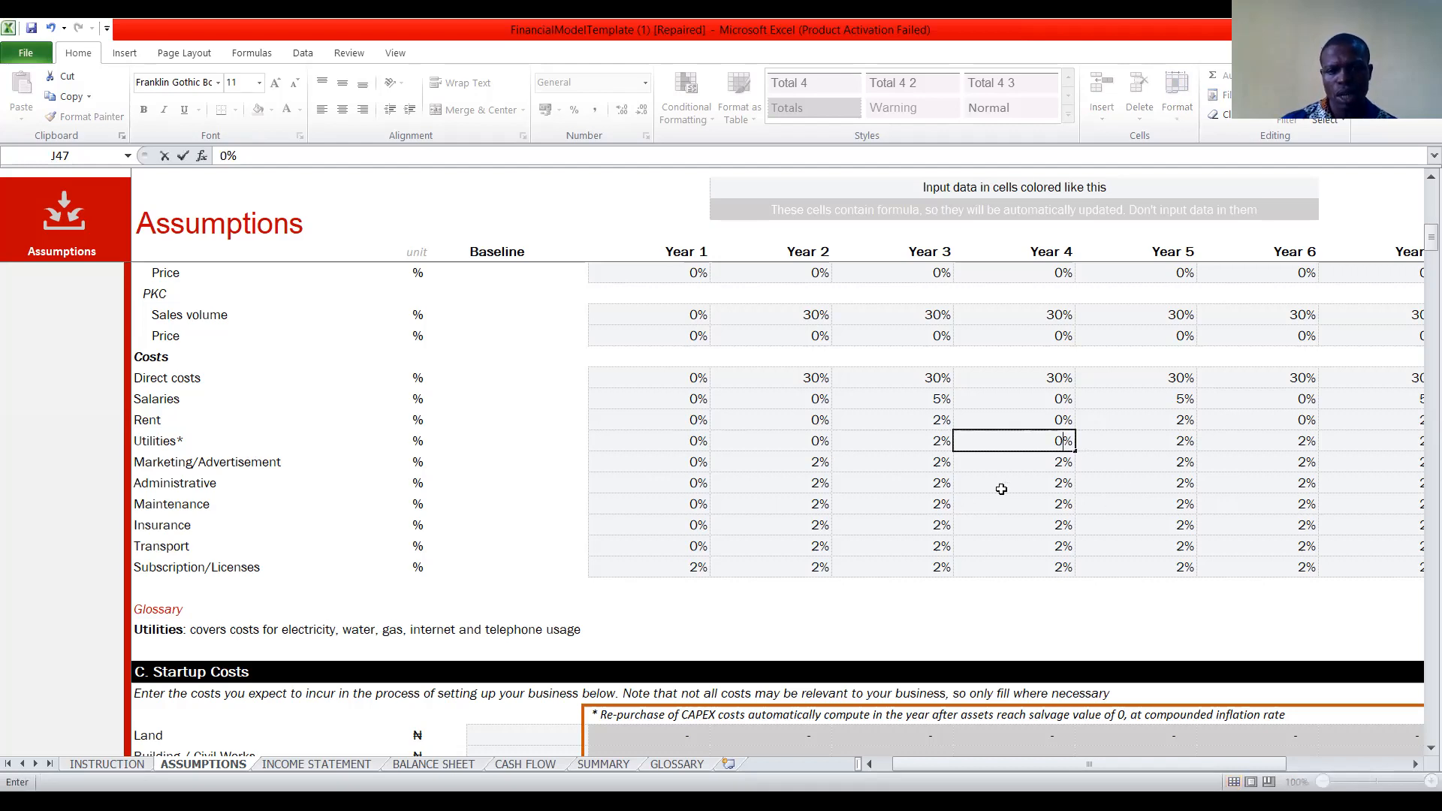
# Set the subscription/licenses growth rate to 0% for each year from Year 1 through Year 5.
pyautogui.scroll(-3, 830, 518)
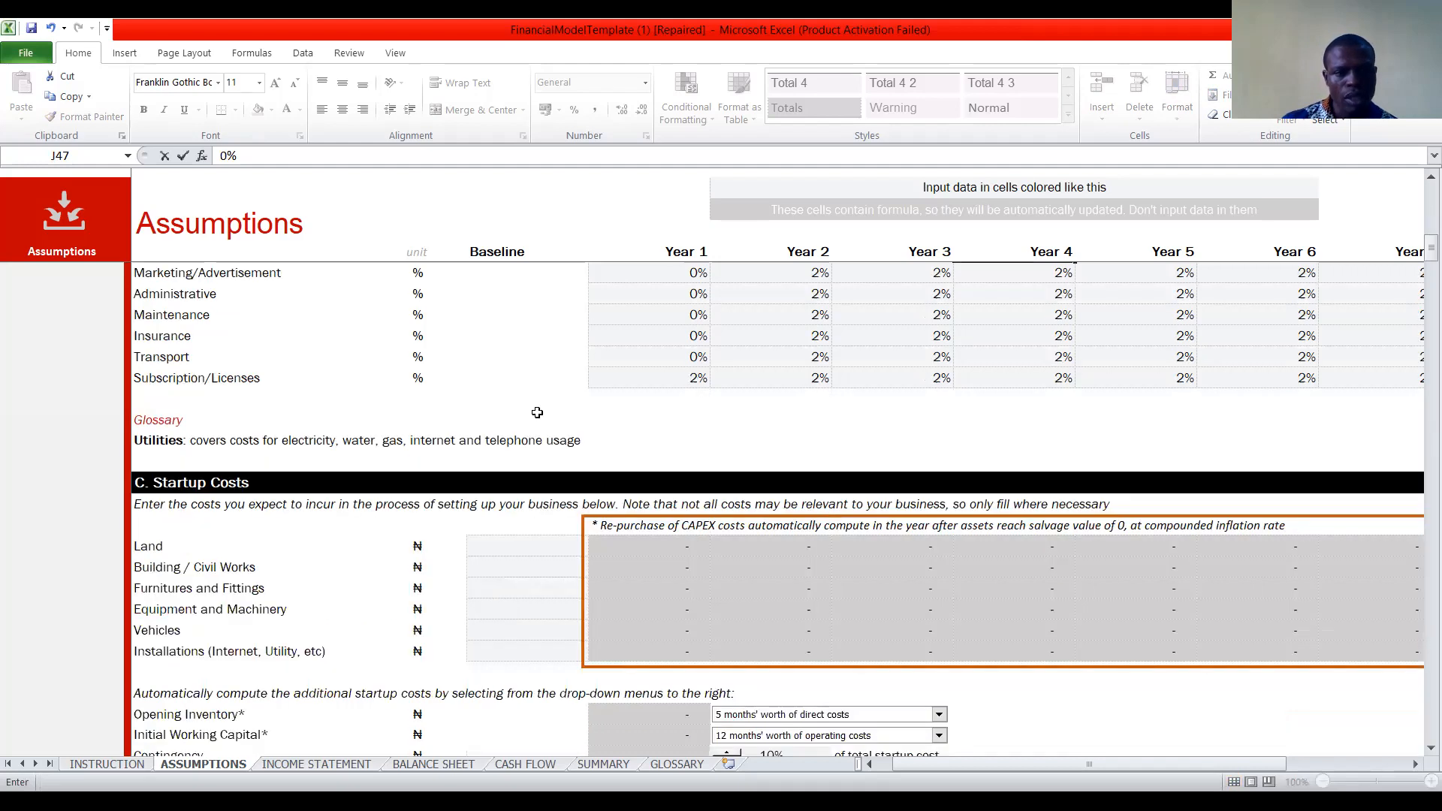
pyautogui.scroll(1, 661, 383)
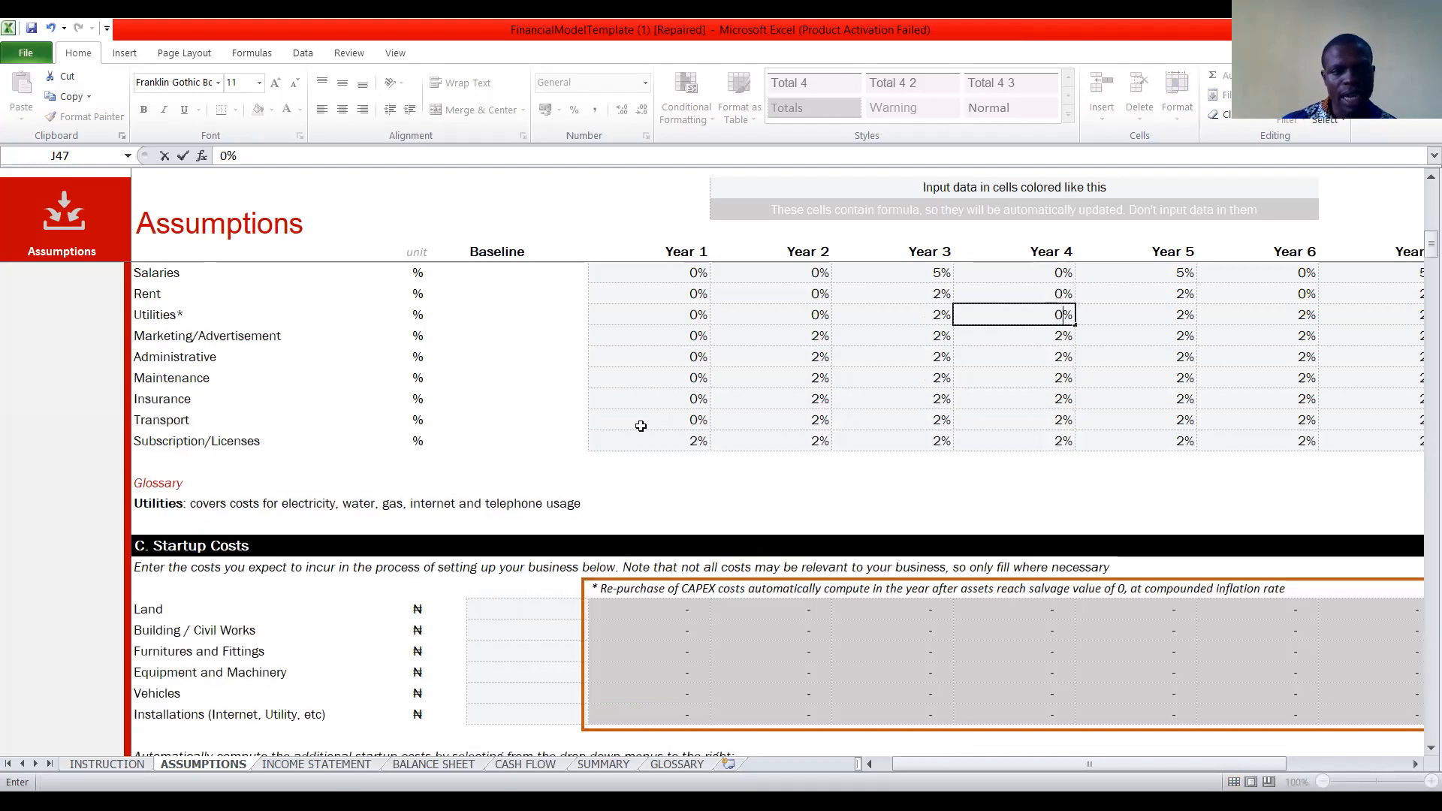
pyautogui.click(690, 442)
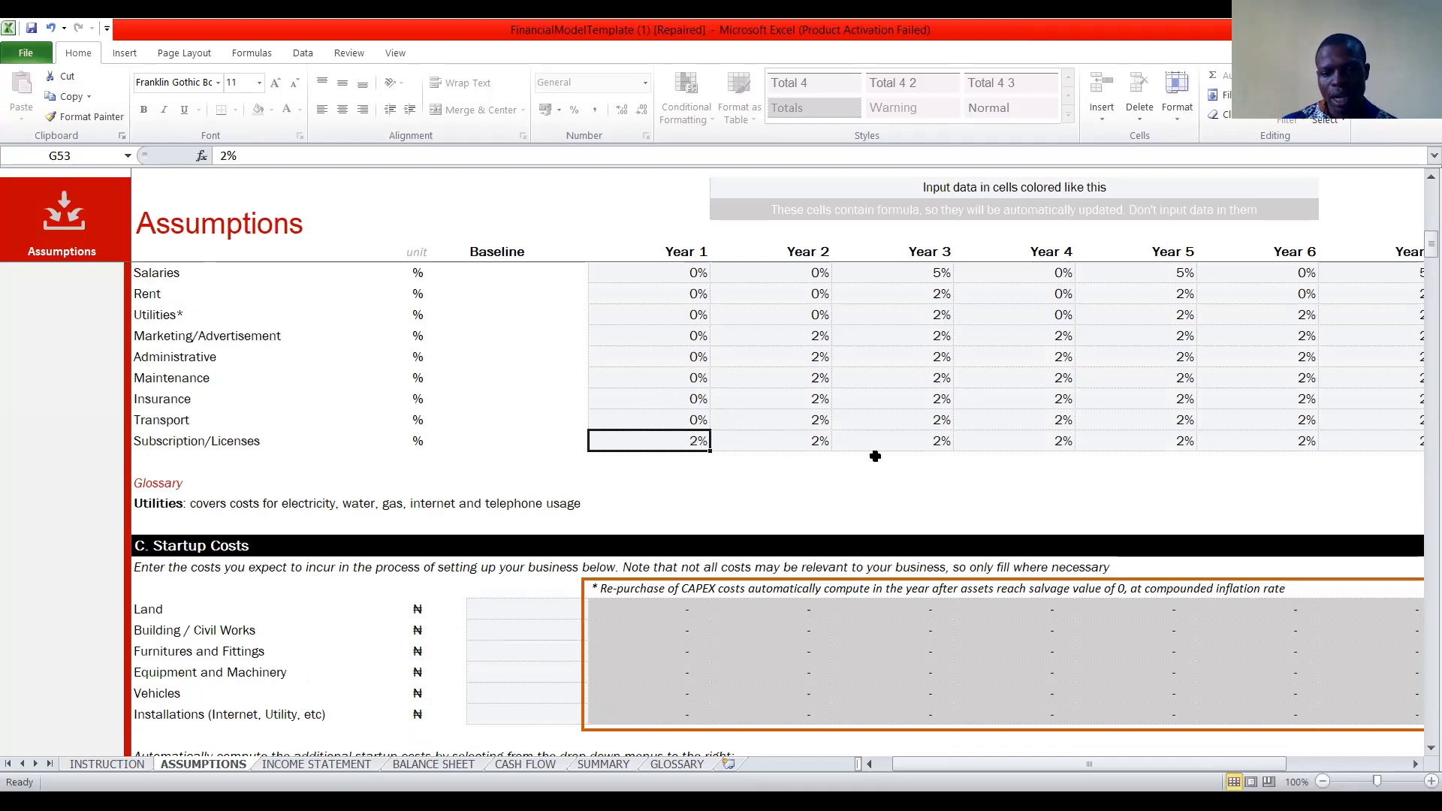
pyautogui.write('0')
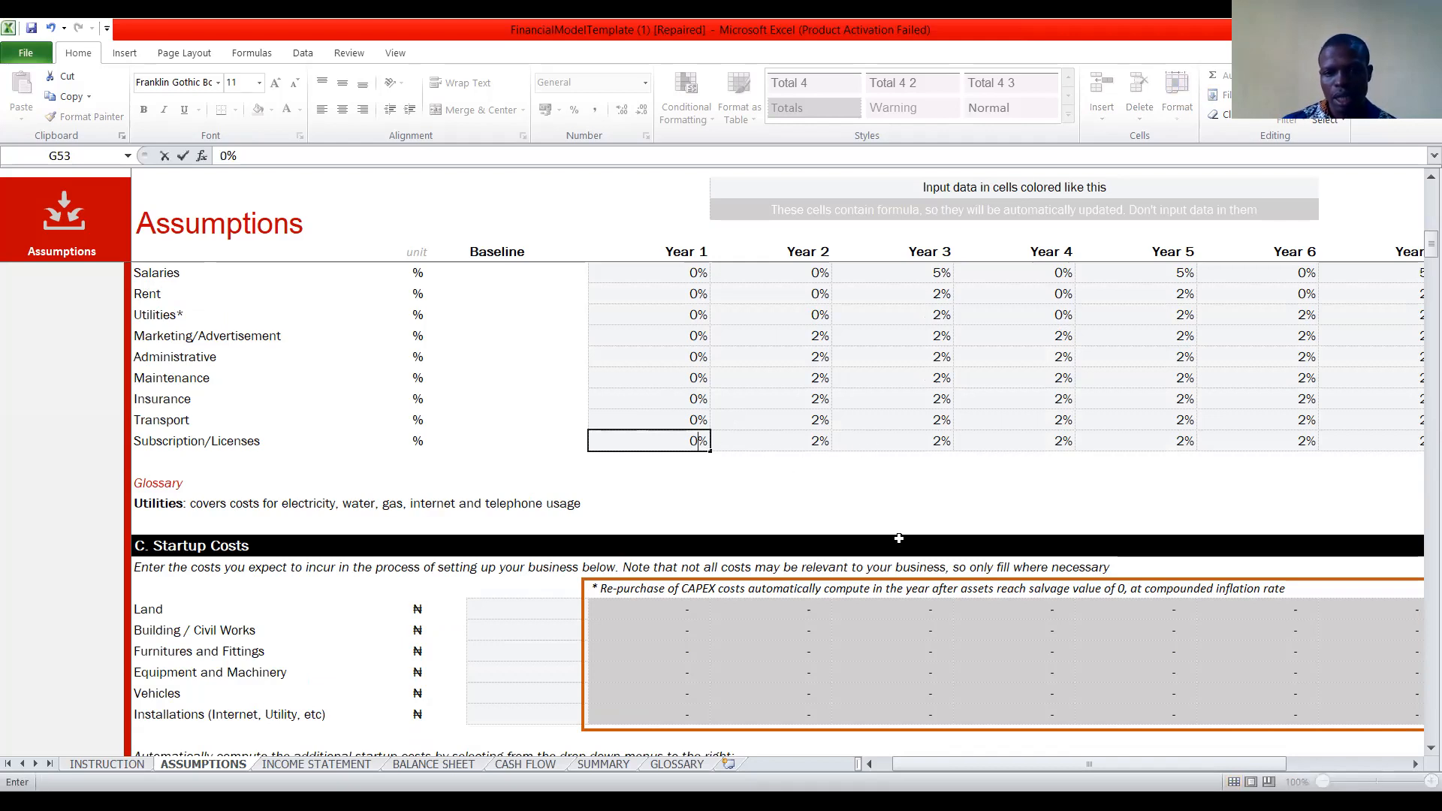
pyautogui.click(794, 443)
pyautogui.write('0')
pyautogui.press('Tab')
pyautogui.write('0')
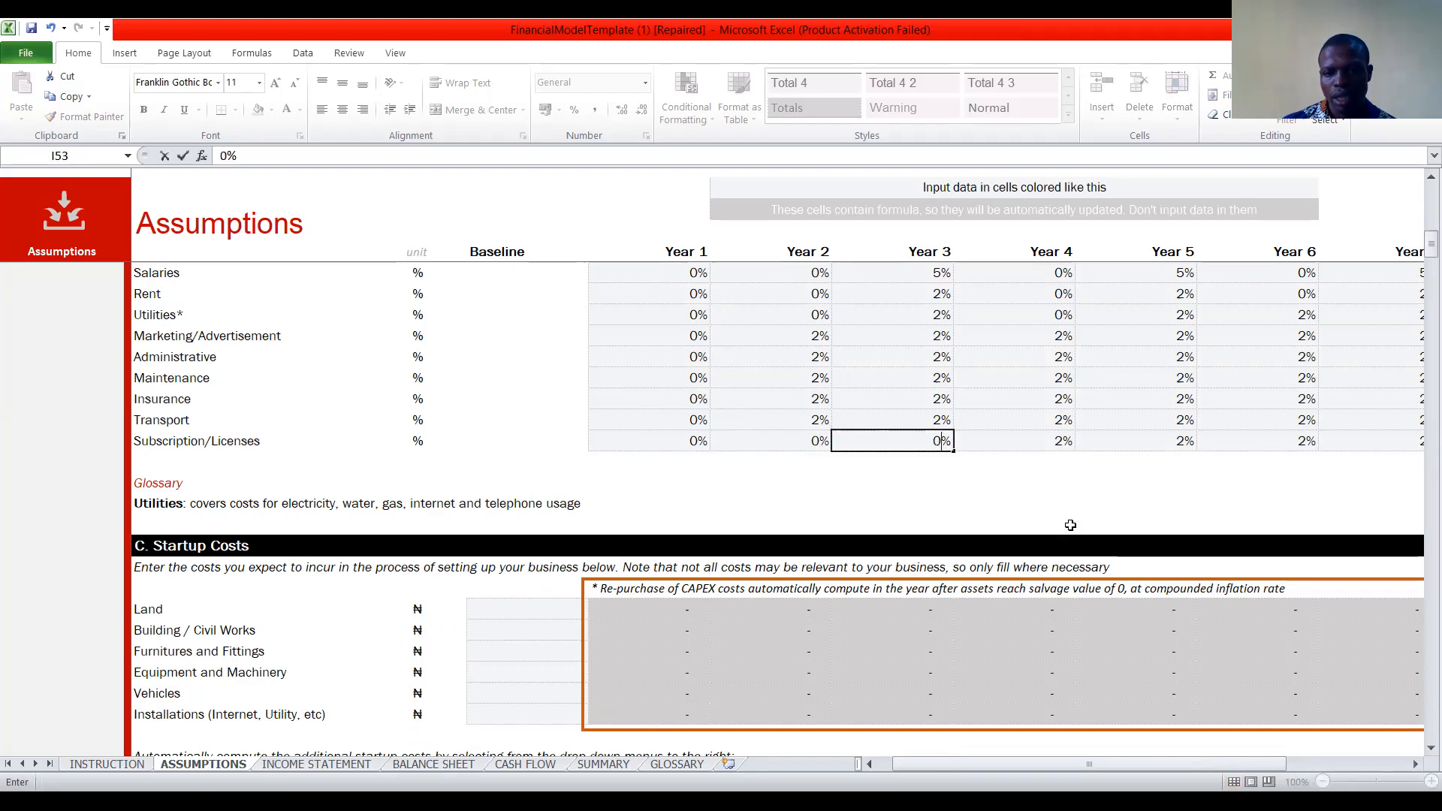
pyautogui.press('Tab')
pyautogui.write('0')
pyautogui.click(1185, 442)
pyautogui.write('0')
# Fill the 0% subscription/licenses growth rate from Year 5 across through Year 10.
pyautogui.moveTo(1308, 453); pyautogui.dragTo(1307, 446)
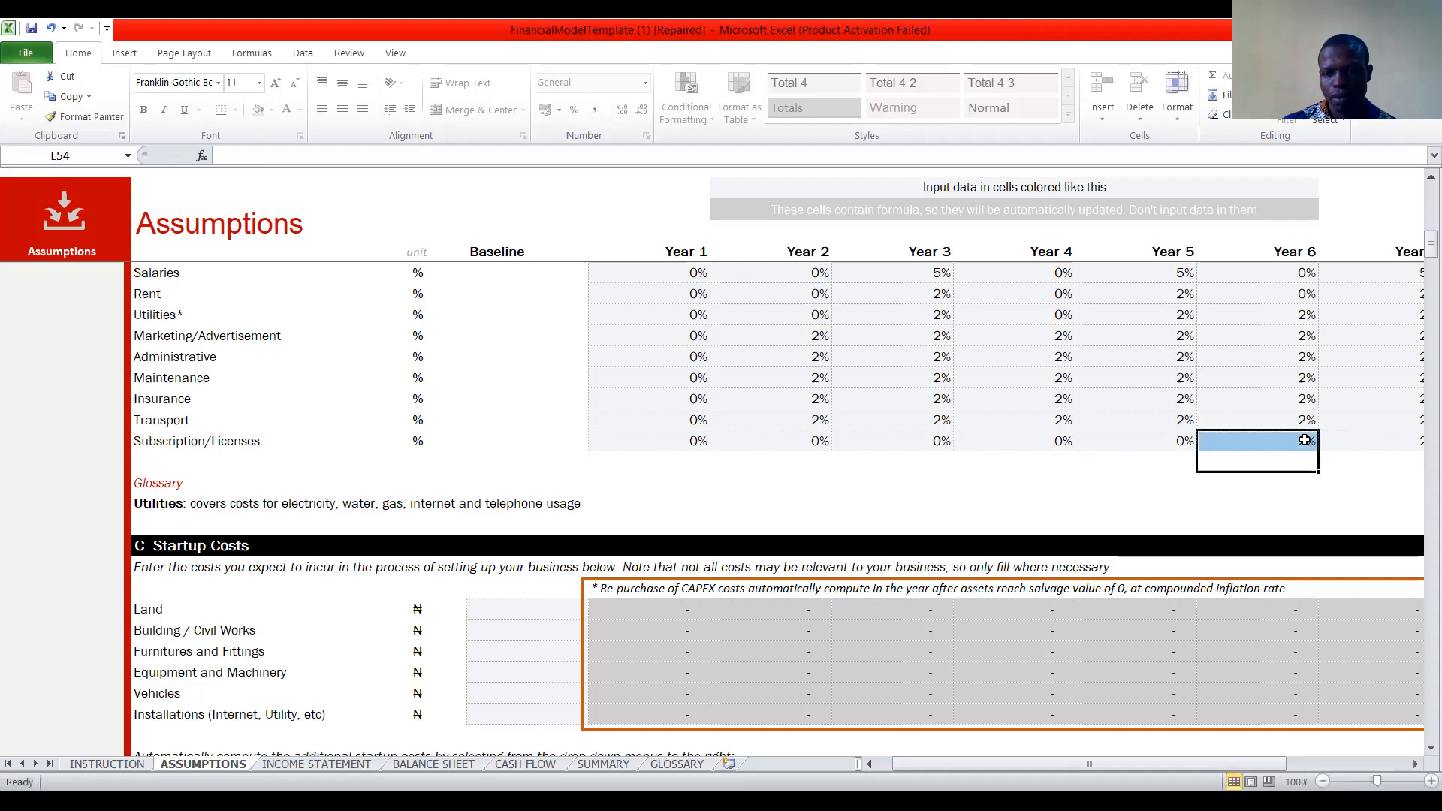
pyautogui.click(1305, 440)
pyautogui.click(1193, 448)
pyautogui.moveTo(1198, 453); pyautogui.dragTo(1004, 454)
# Set the insurance growth rate to 0% in Year 4 and the maintenance growth rate to 0% in Year 6.
pyautogui.press('Left')
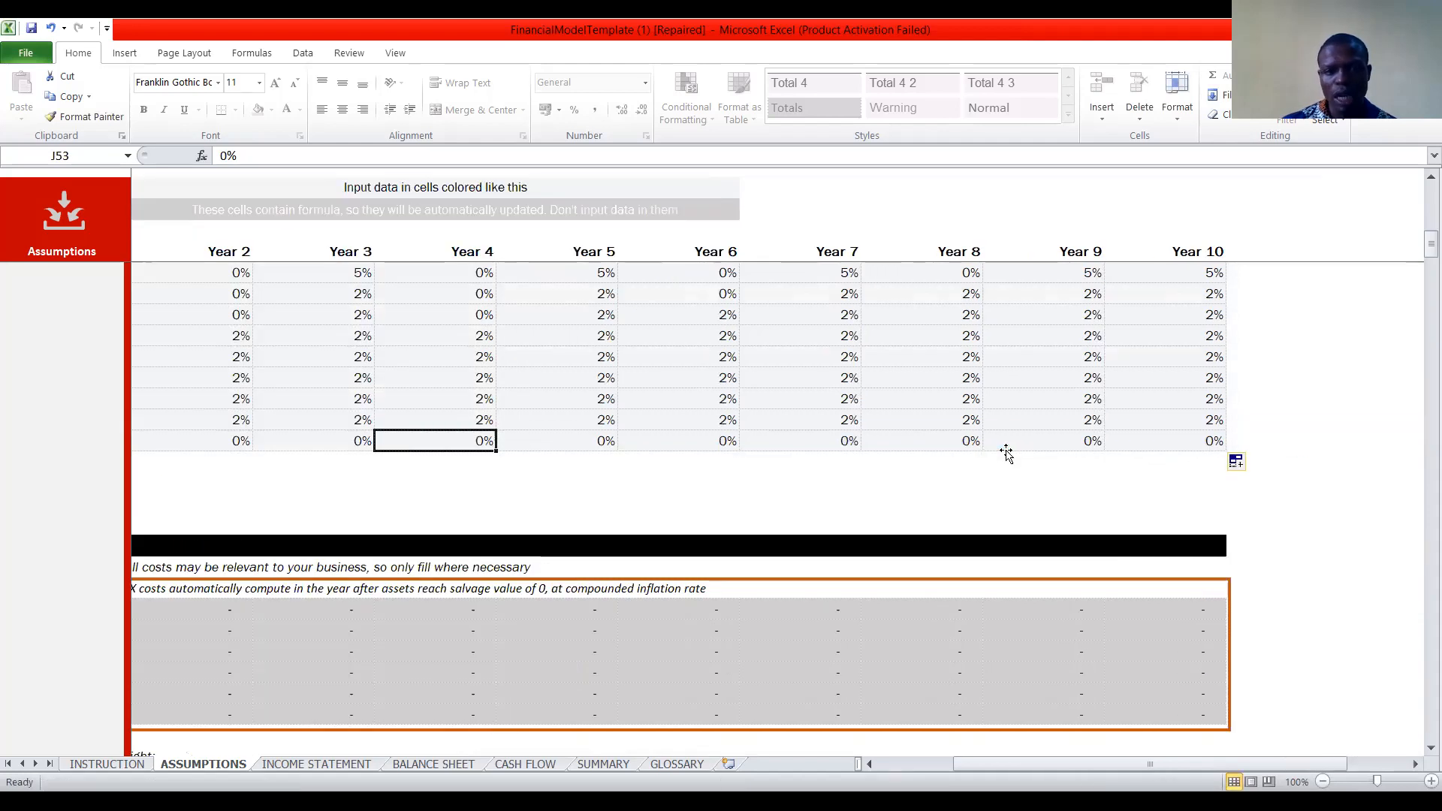
pyautogui.press('Left')
pyautogui.press('Left')
pyautogui.press('Left')
pyautogui.press('Left')
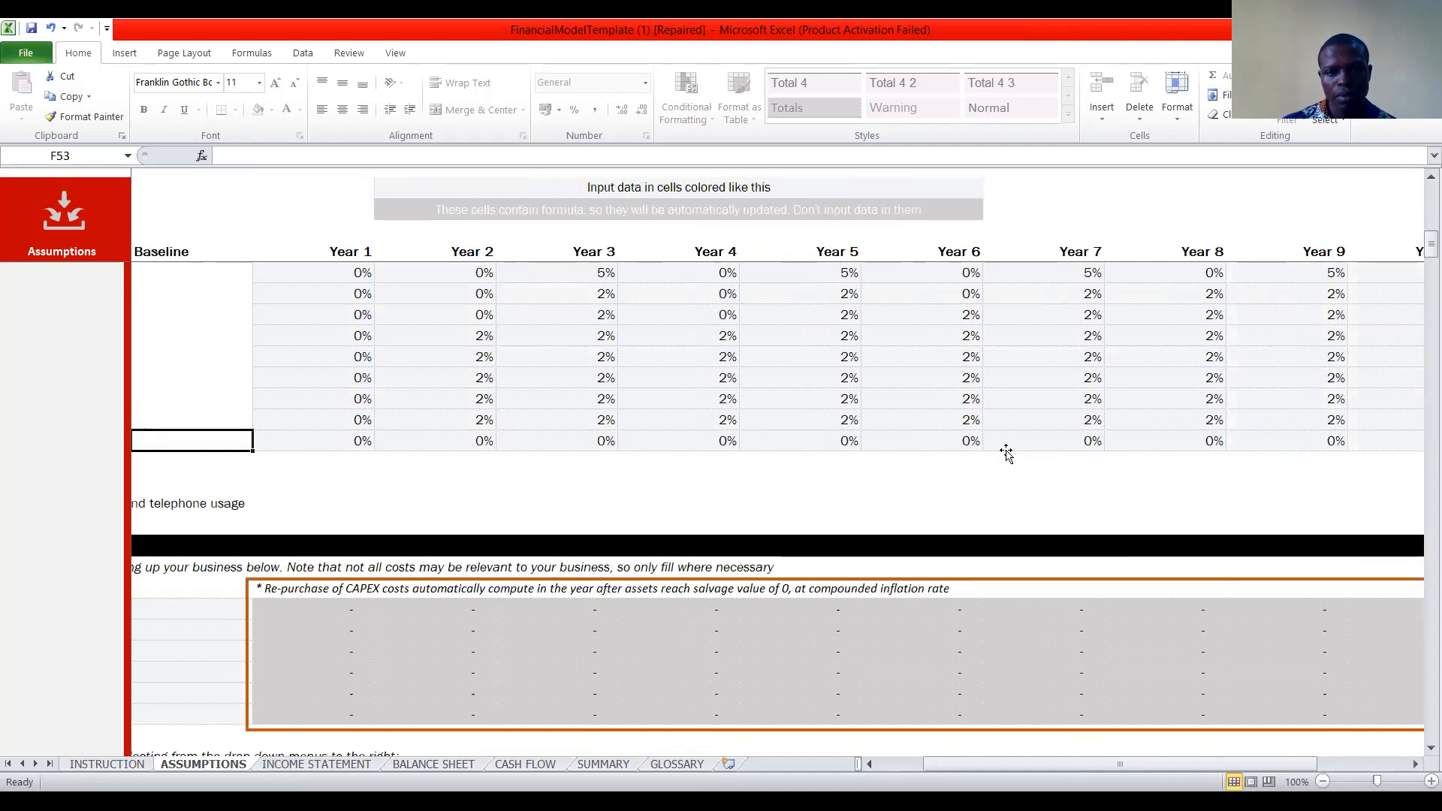
pyautogui.click(723, 397)
pyautogui.write('0')
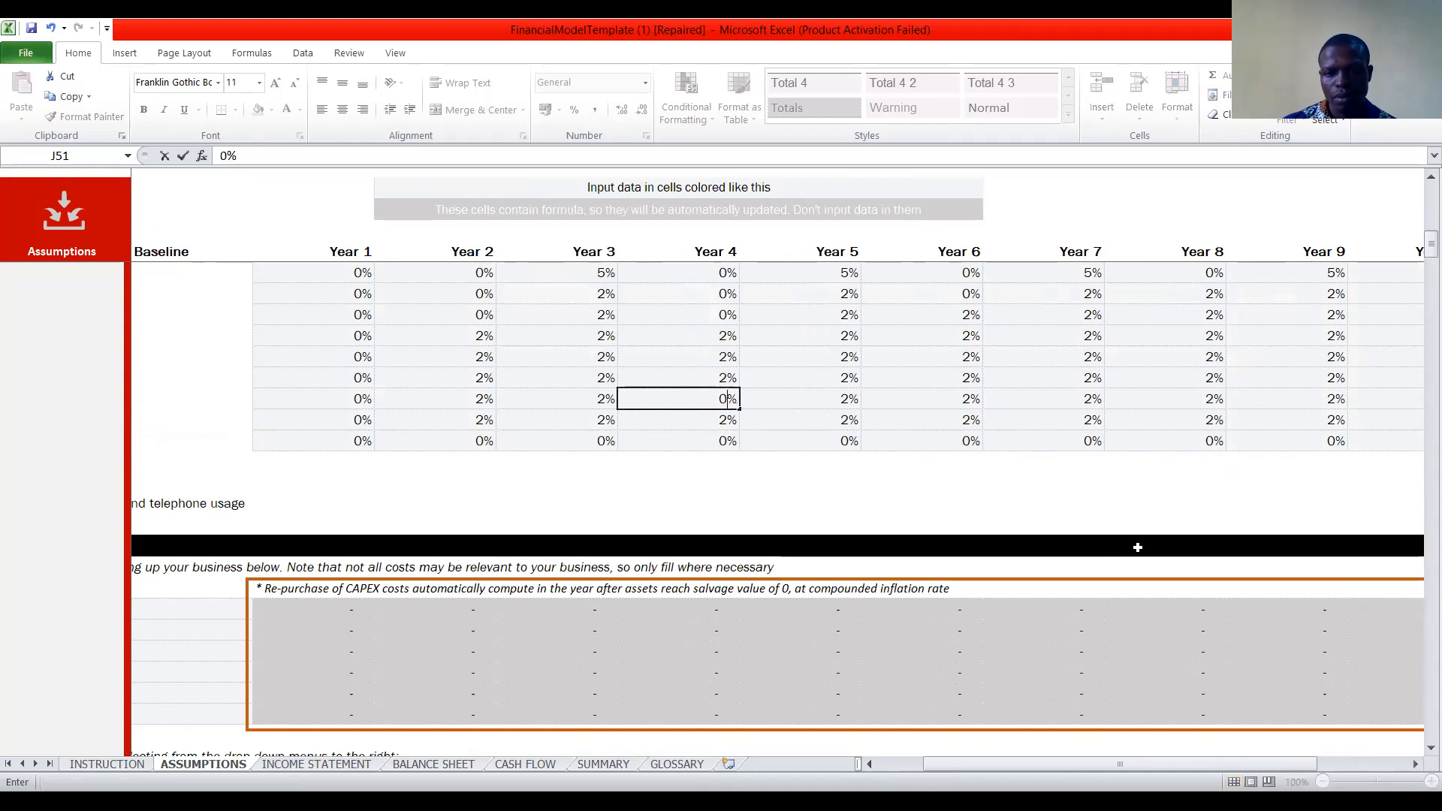
pyautogui.click(971, 379)
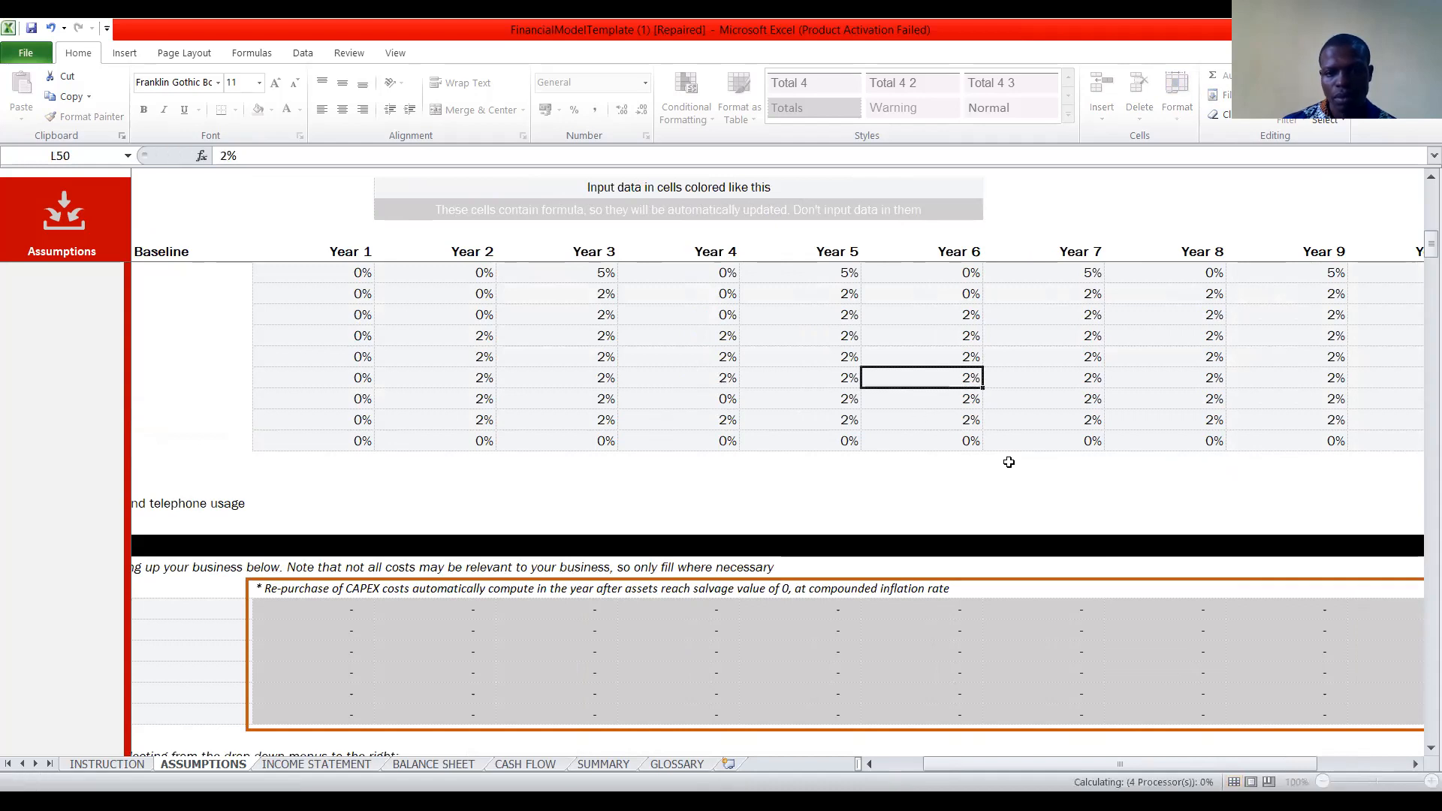
pyautogui.write('0')
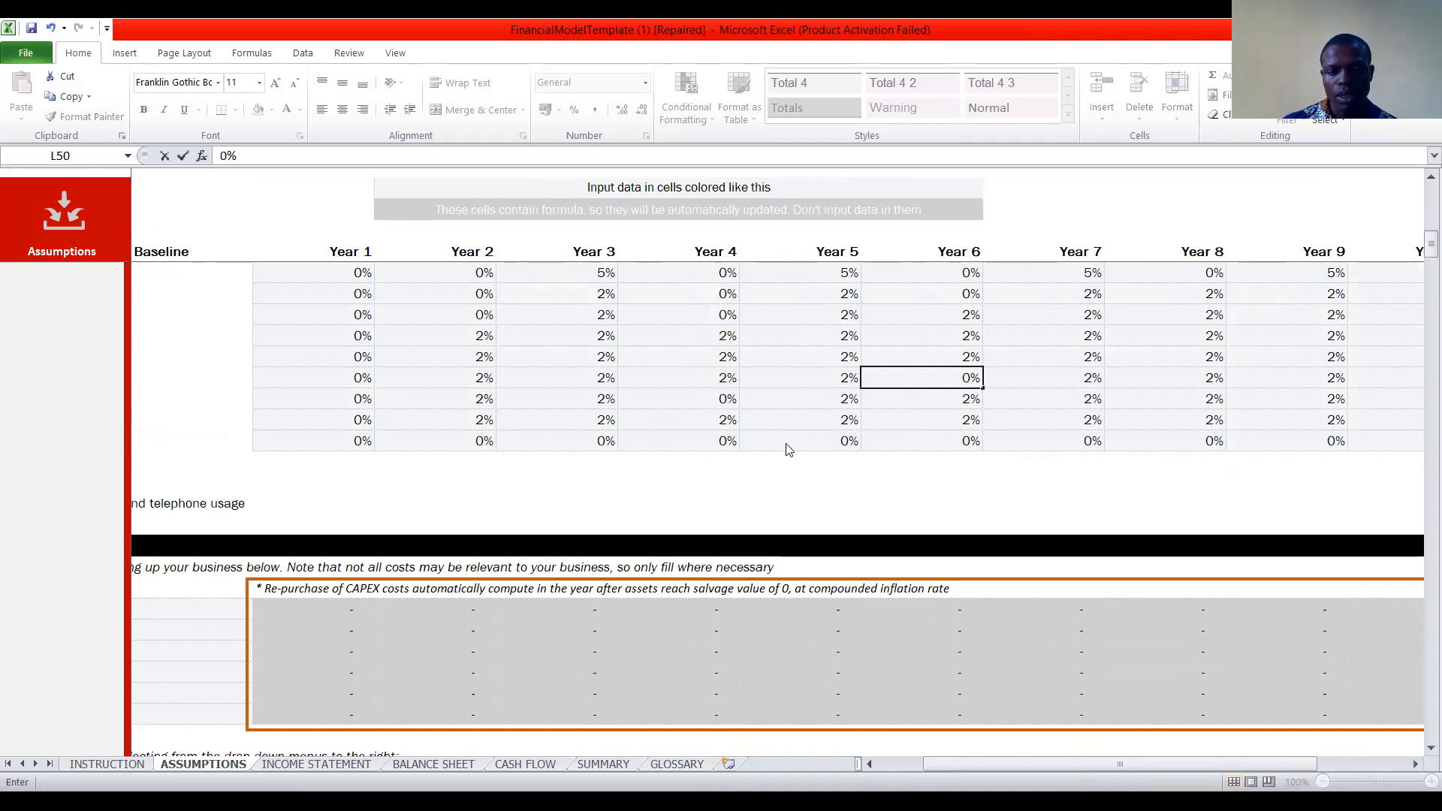
pyautogui.press('Left')
pyautogui.press('Left')
pyautogui.press('Left')
pyautogui.press('Left')
pyautogui.press('Left')
# Review the cost growth rates from the row labels onward and the Startup Costs section below them.
pyautogui.press('Home')
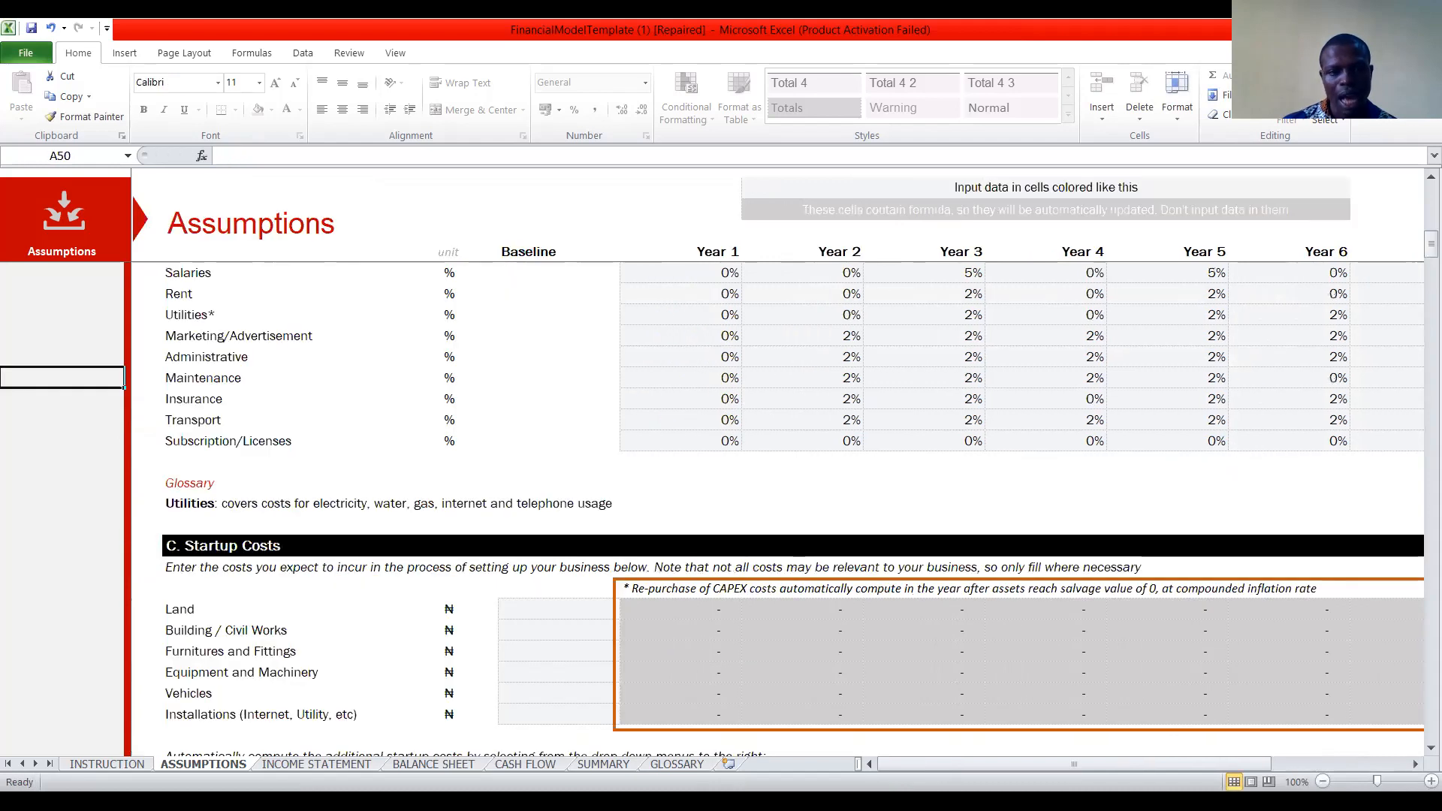
pyautogui.scroll(-2, 666, 412)
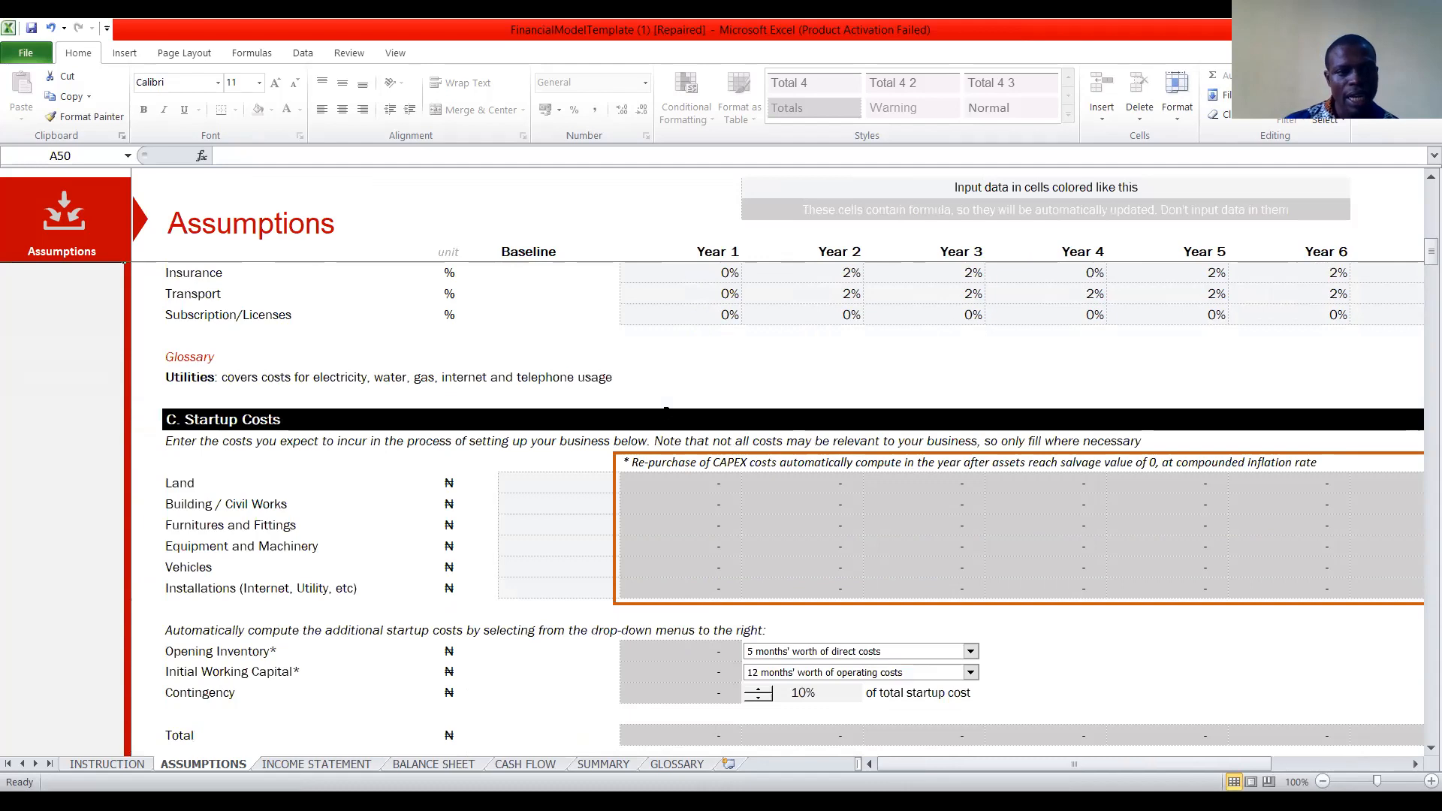
pyautogui.scroll(4, 667, 411)
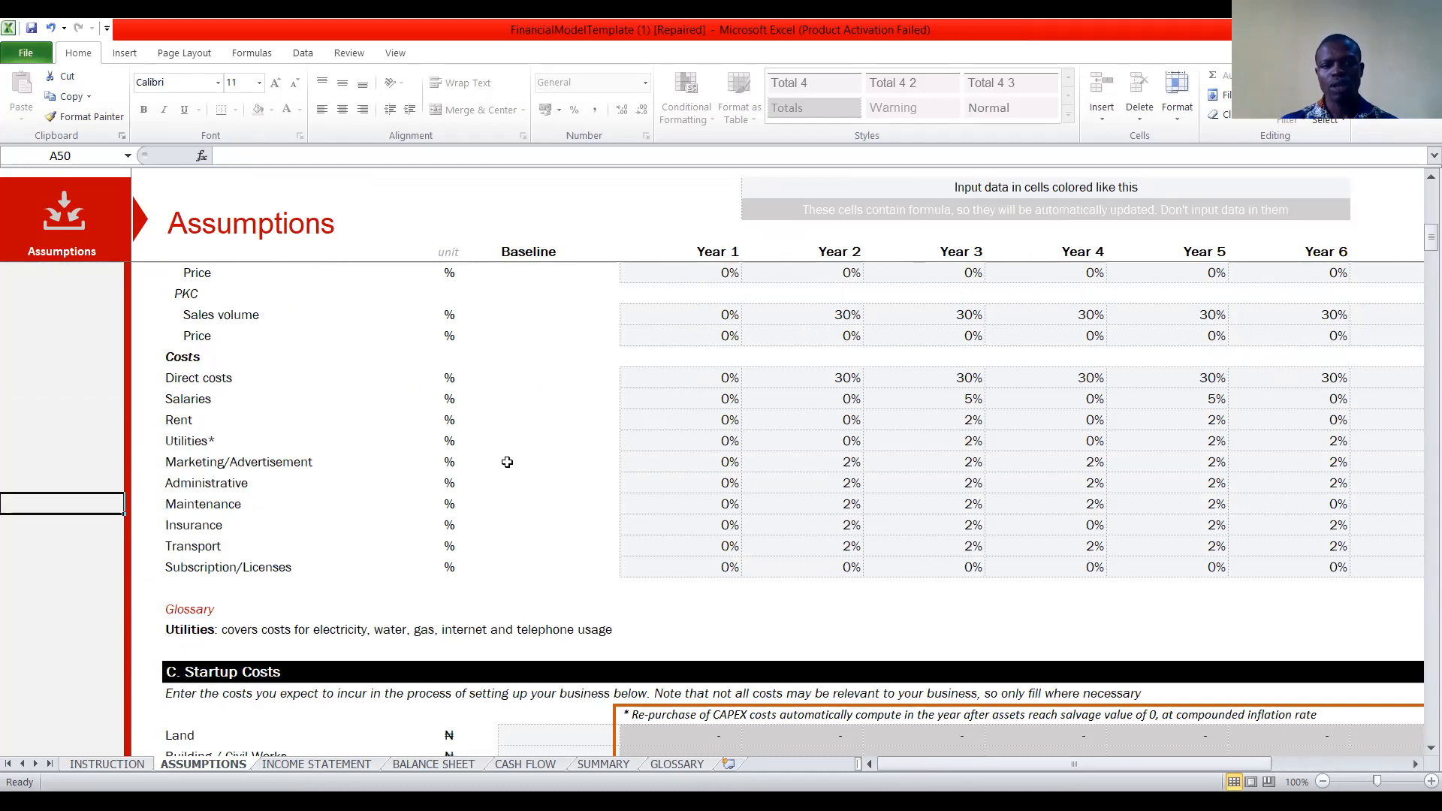
pyautogui.scroll(-4, 507, 462)
pyautogui.scroll(-1, 507, 462)
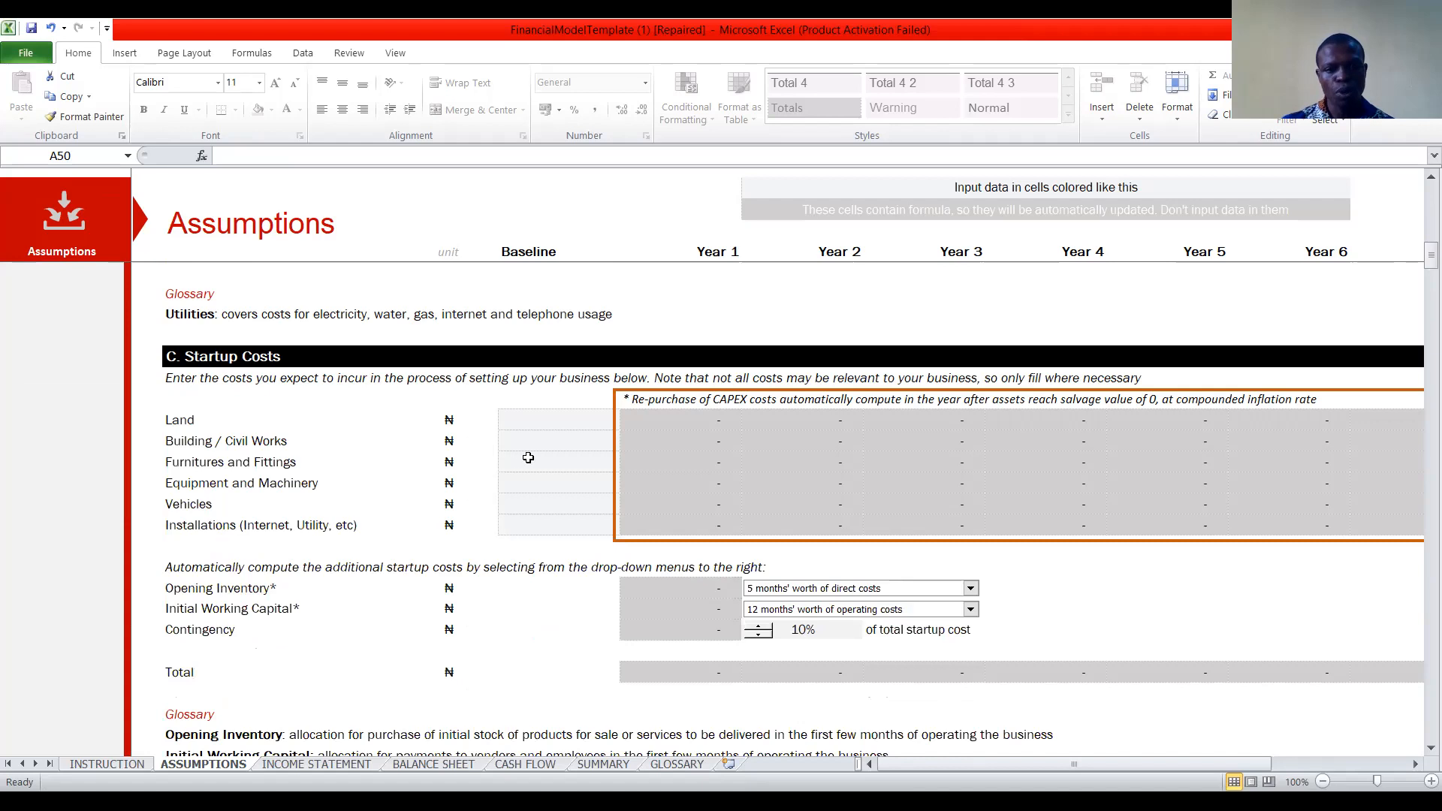
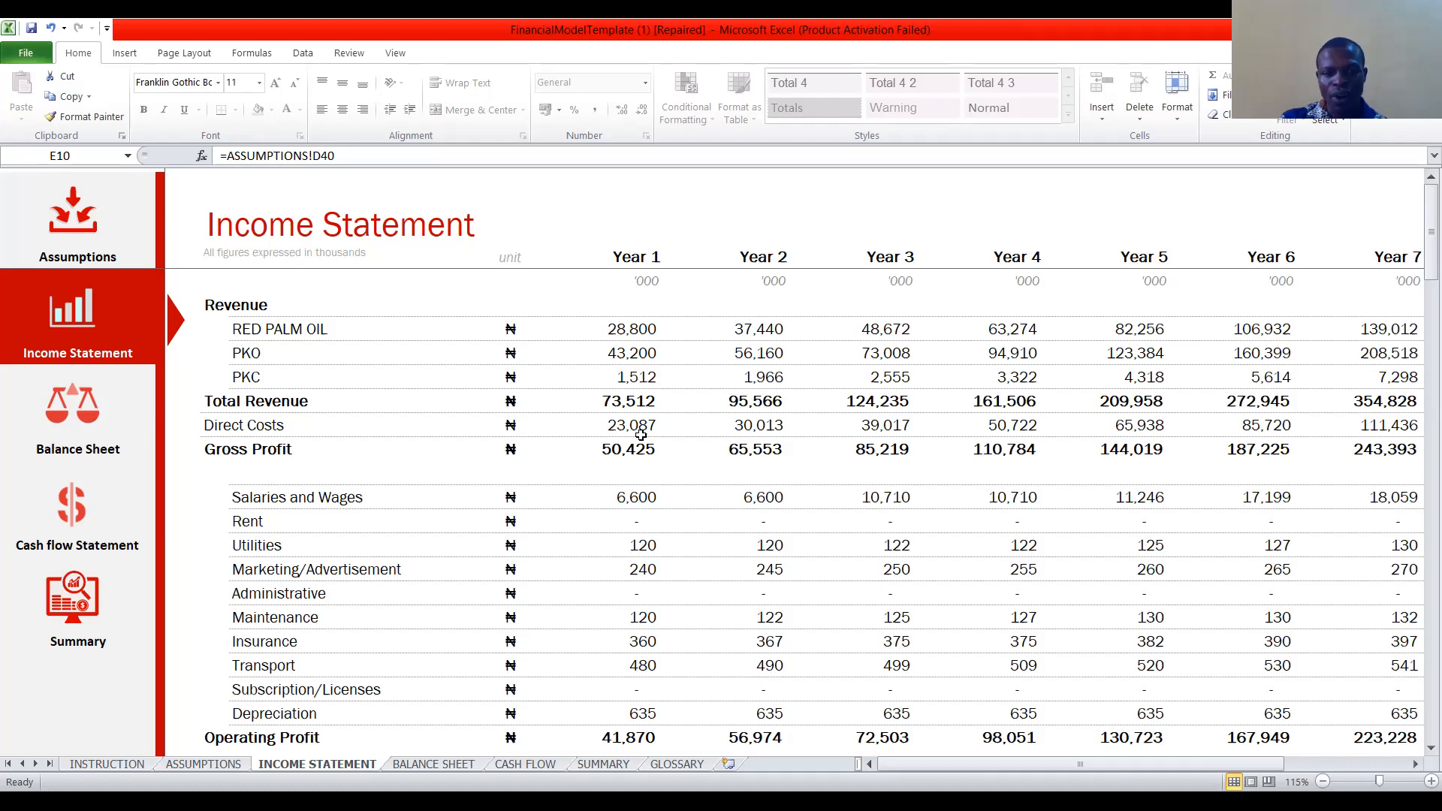
# Review the Income Statement from the revenue lines down to profit after tax across the projected years.
pyautogui.scroll(-1, 640, 436)
pyautogui.scroll(1, 641, 436)
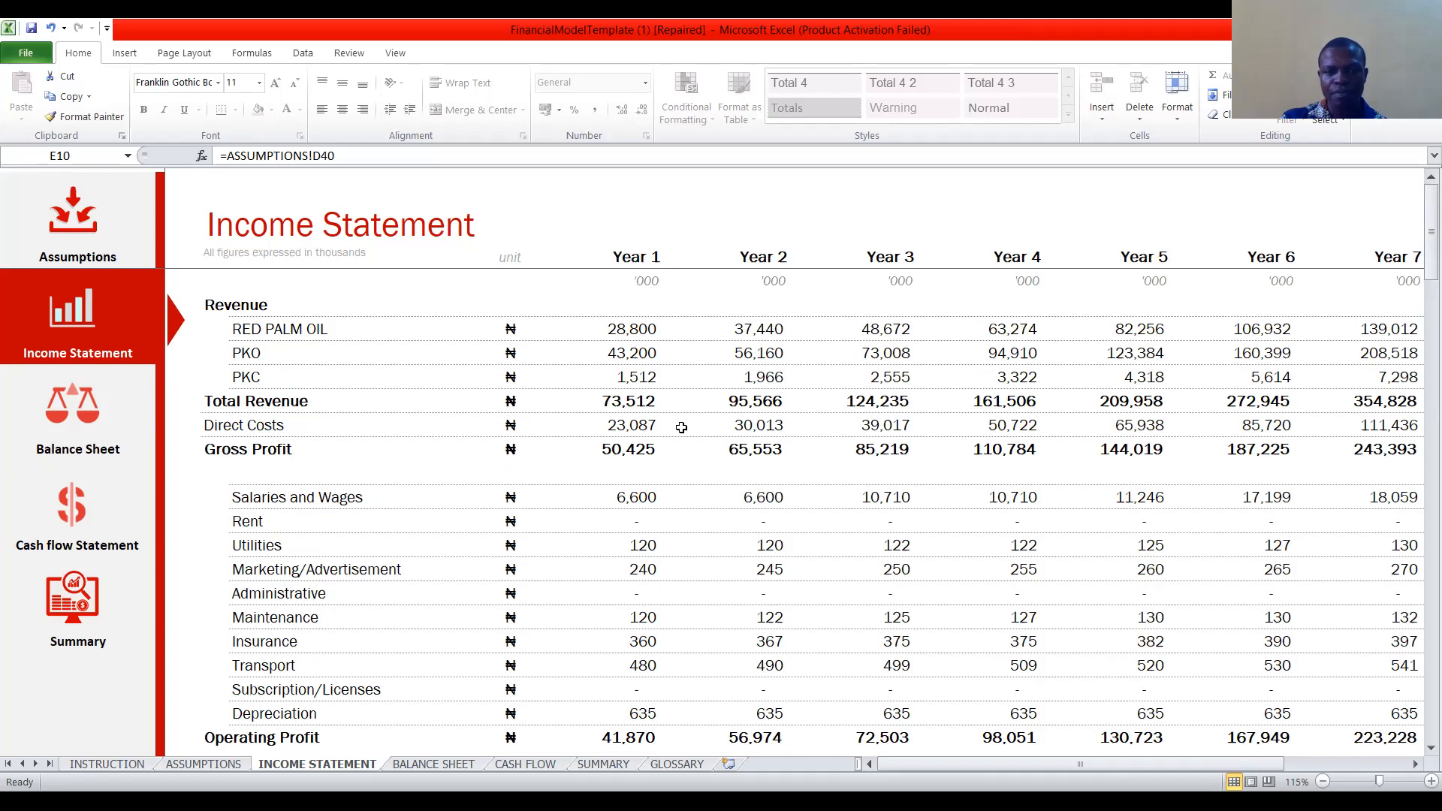
pyautogui.scroll(-1, 635, 473)
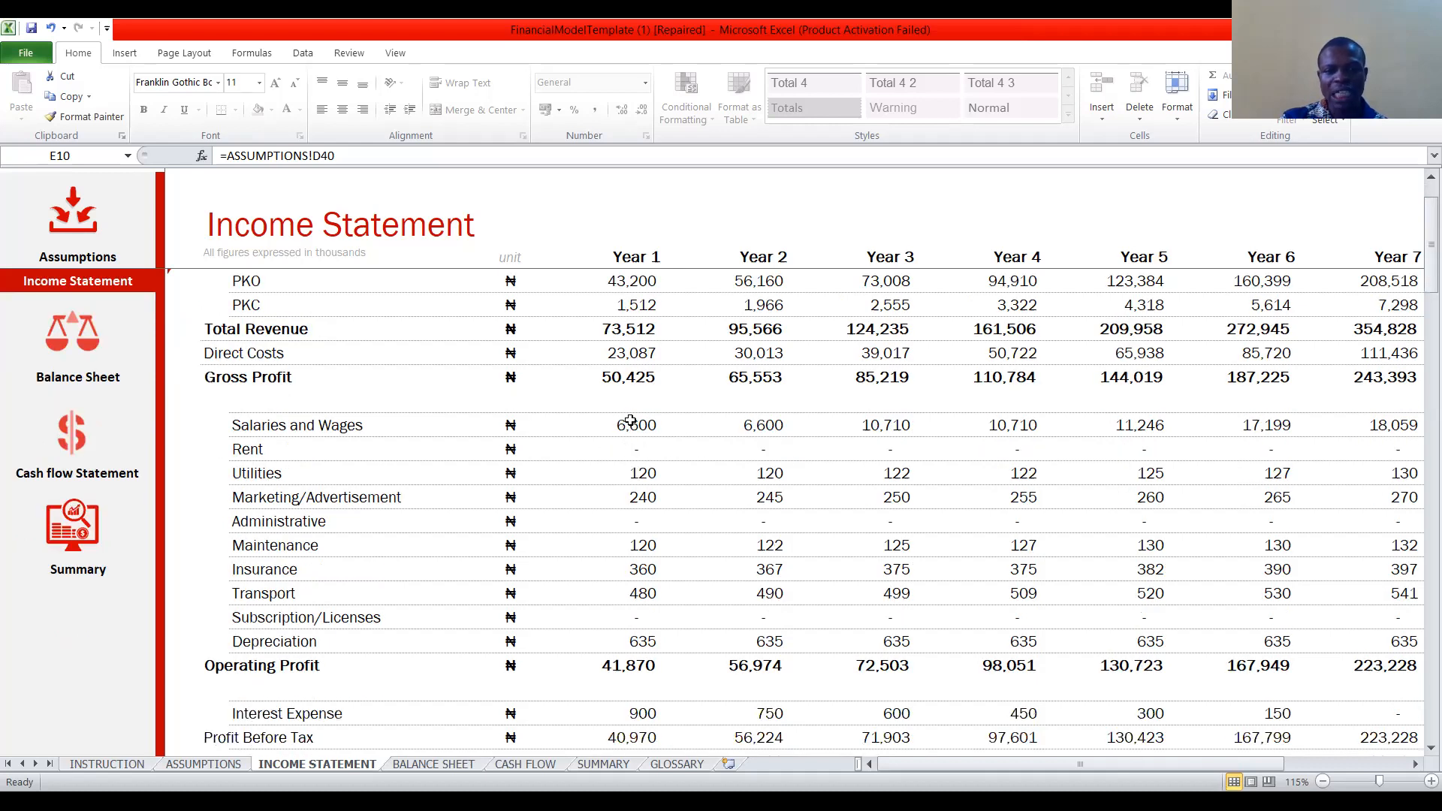
pyautogui.scroll(-3, 639, 406)
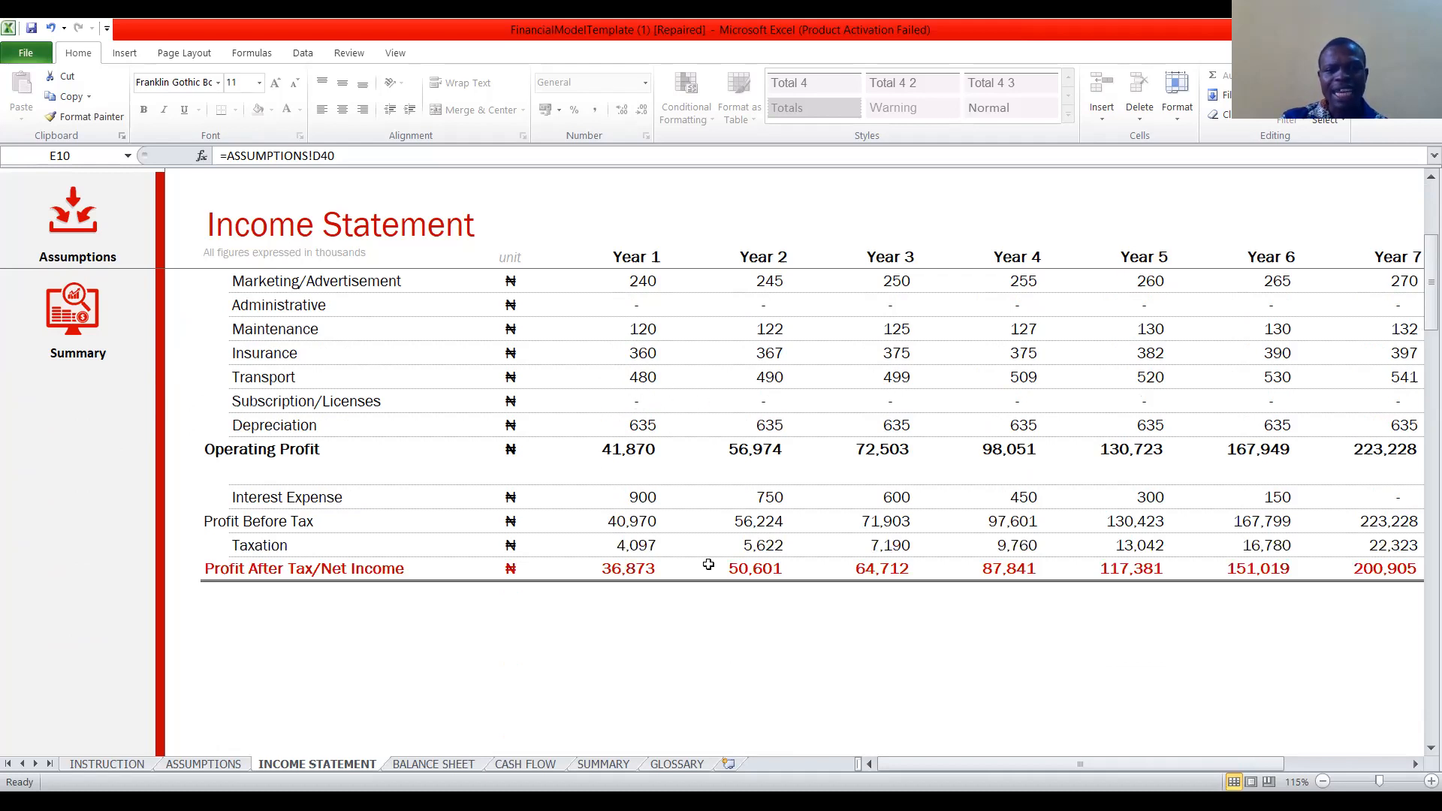
pyautogui.scroll(-1, 695, 590)
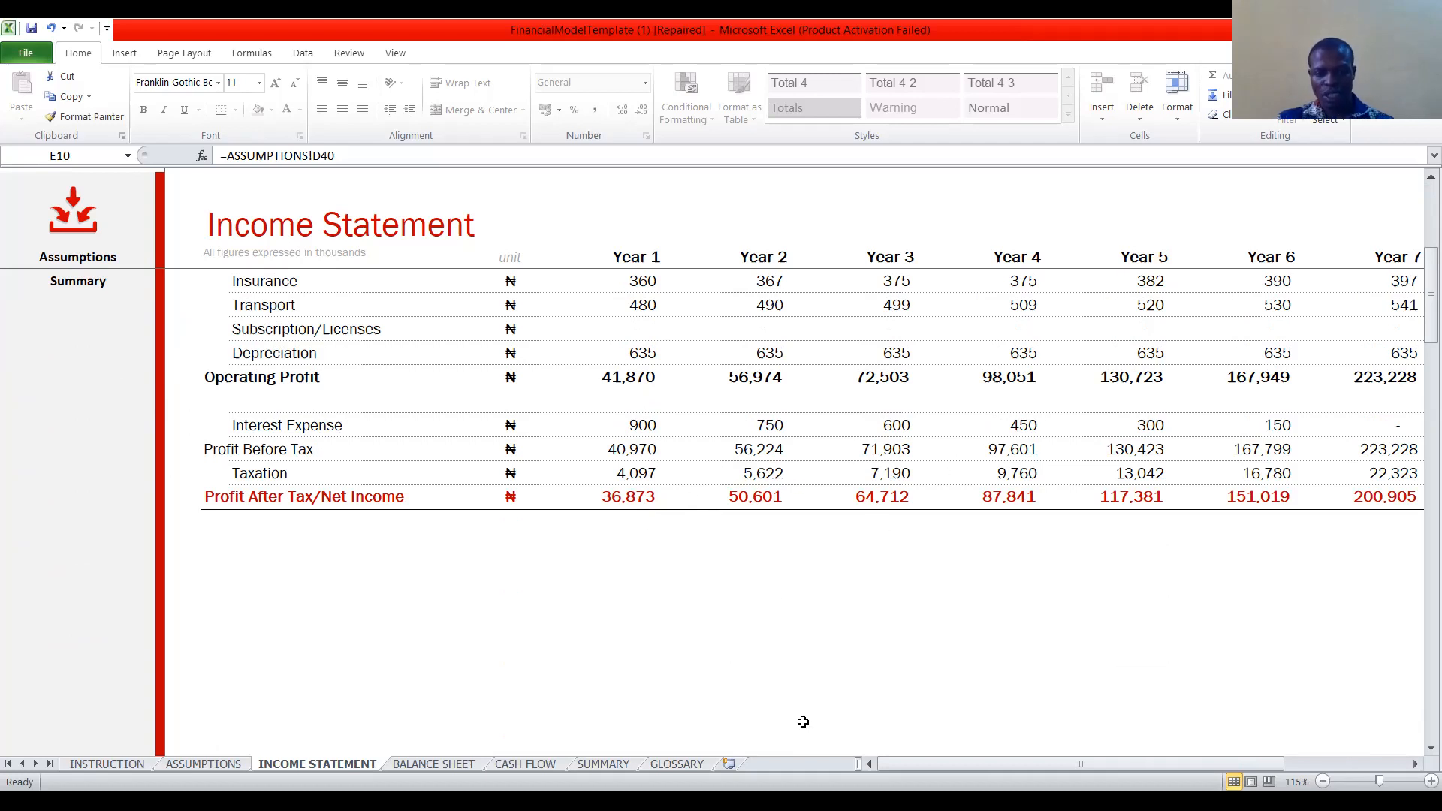
# Review the assets, liabilities and equity on the BALANCE SHEET, and view the CASH FLOW statement.
pyautogui.click(441, 765)
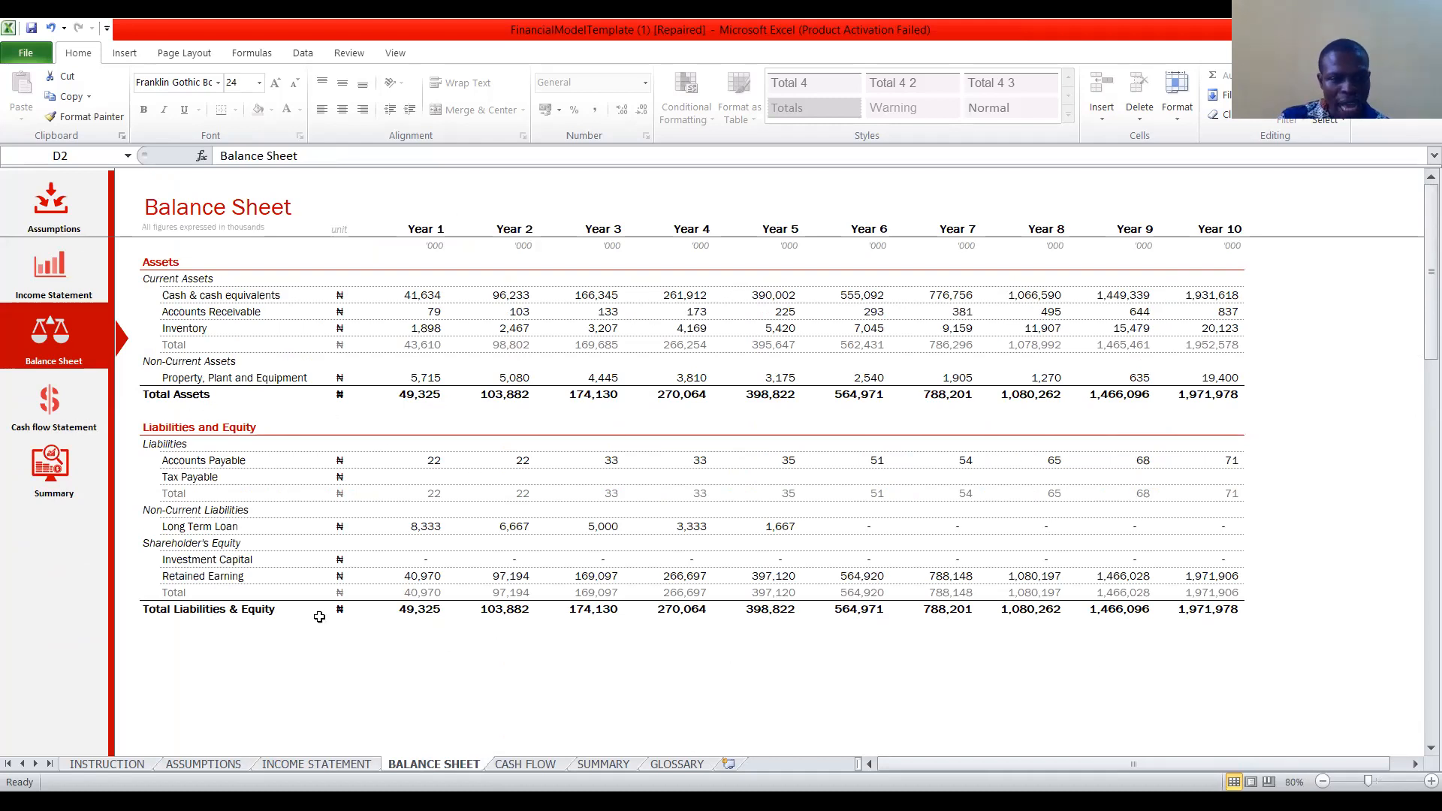
pyautogui.scroll(-2, 495, 634)
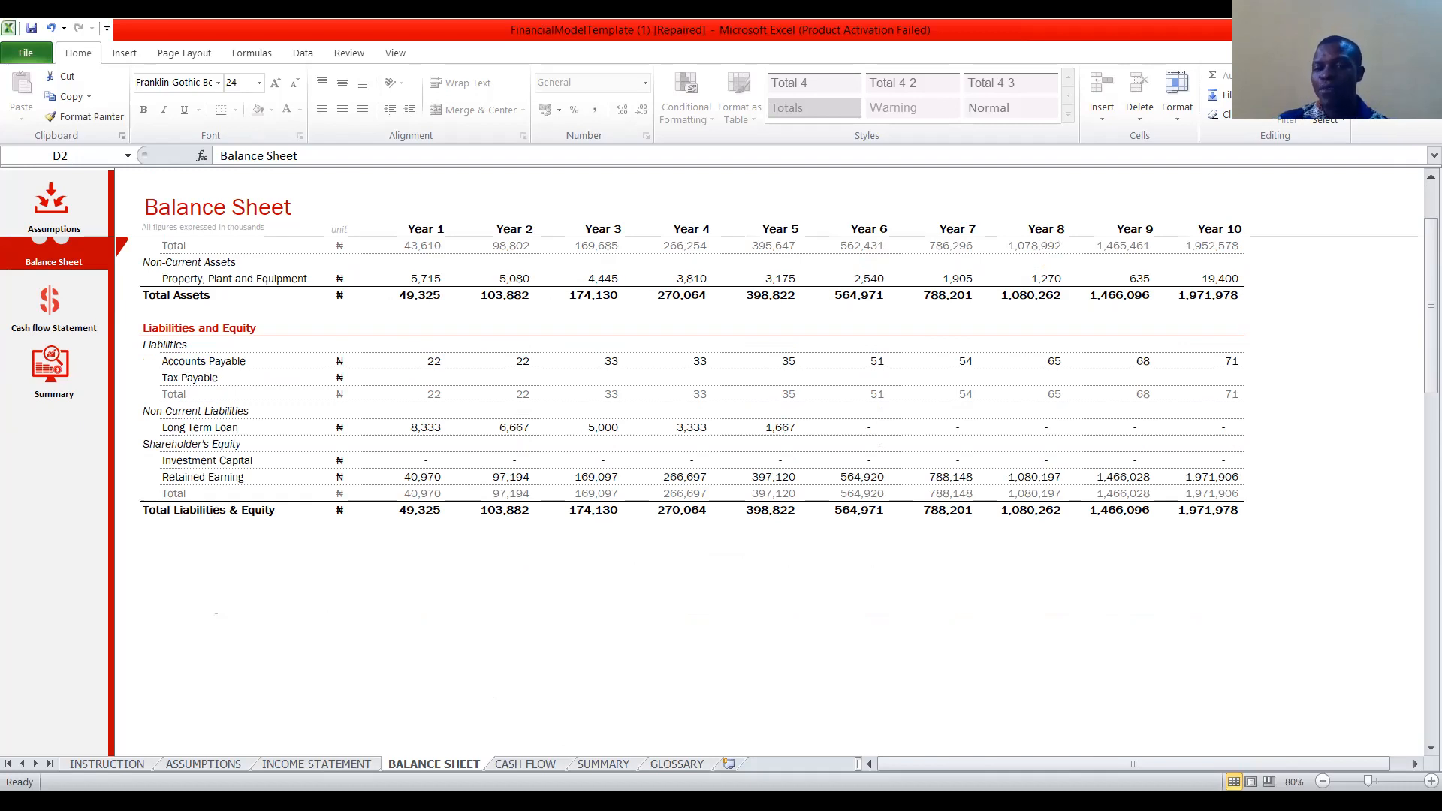
pyautogui.click(529, 764)
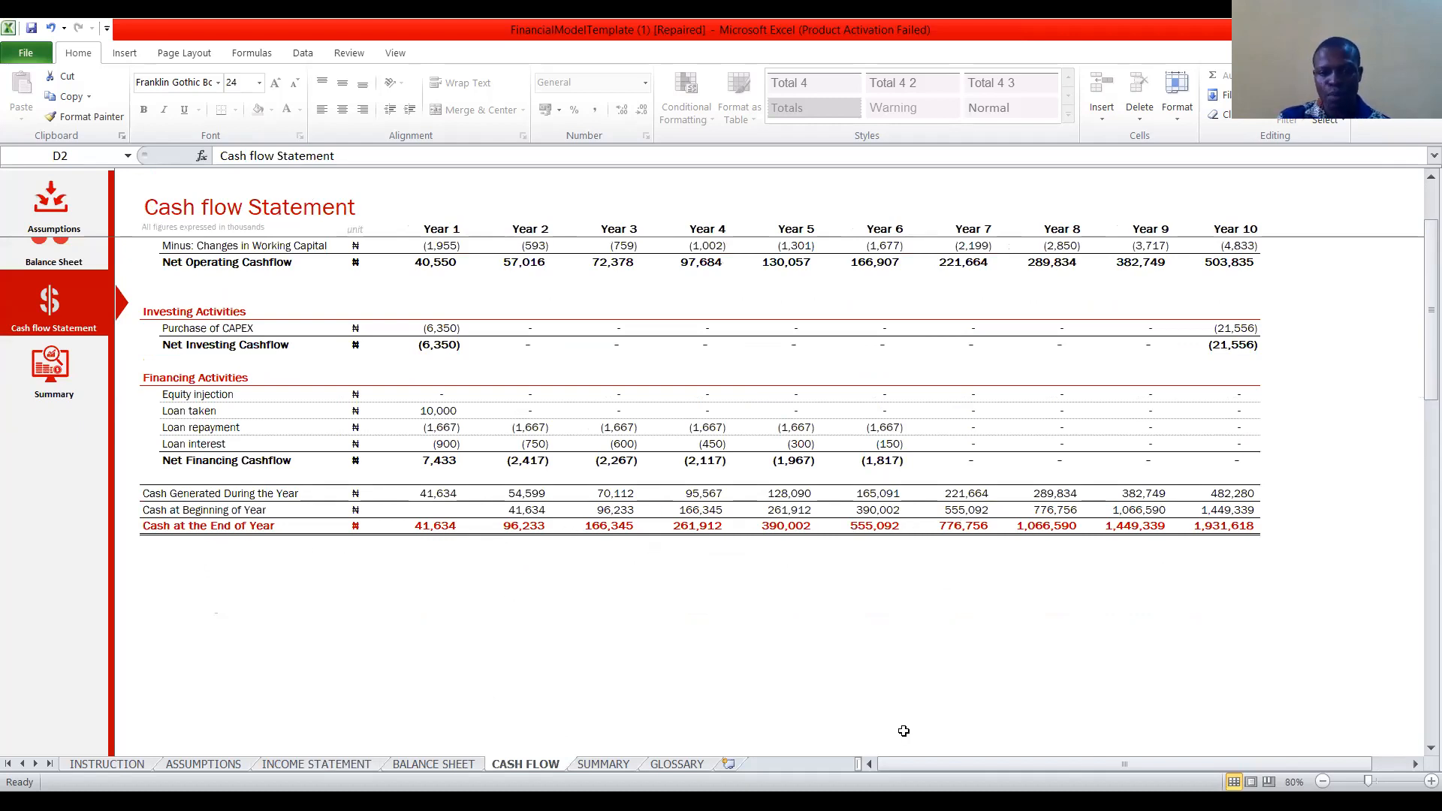
# View the annual projection charts on the SUMMARY sheet and the term definitions on the GLOSSARY sheet.
pyautogui.click(605, 765)
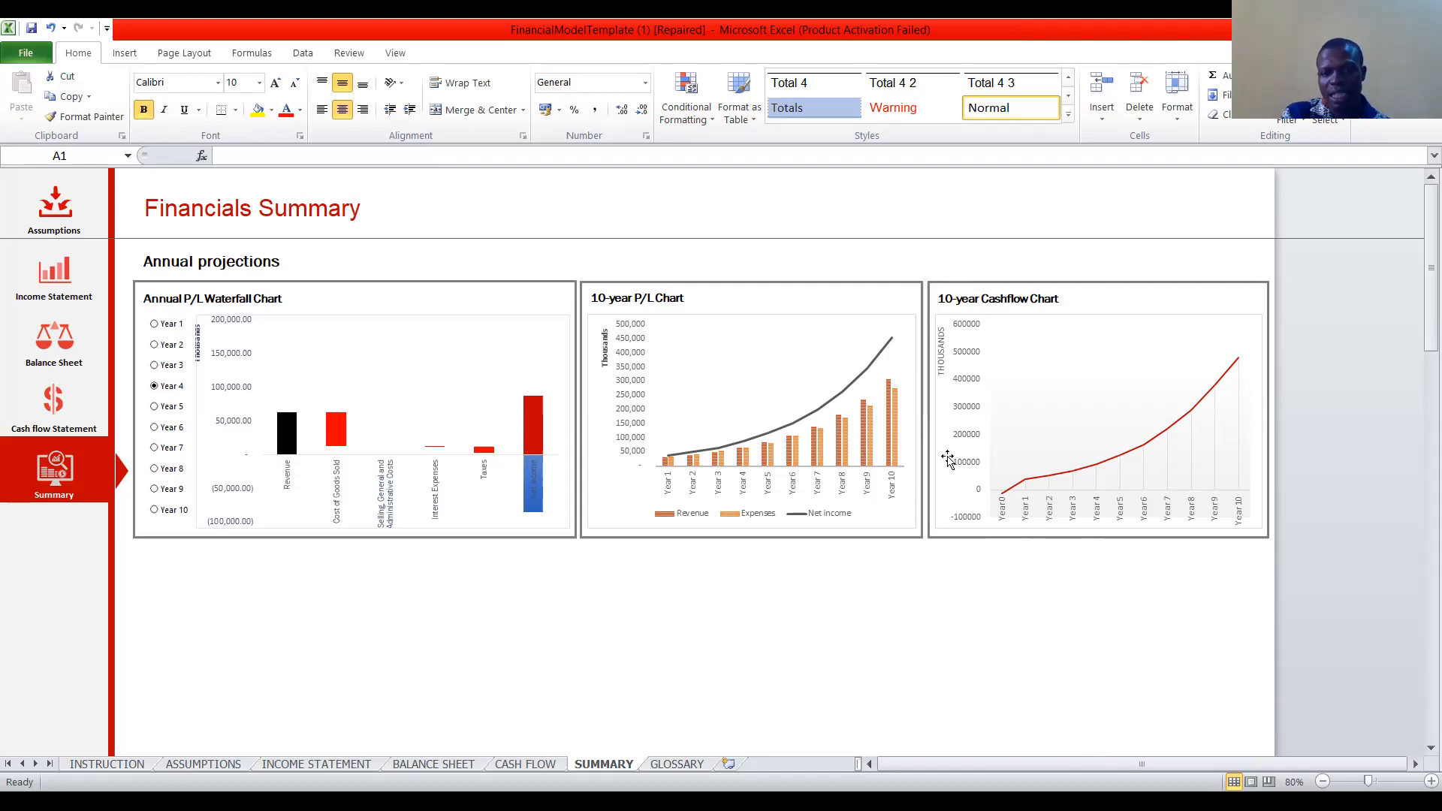
pyautogui.click(684, 764)
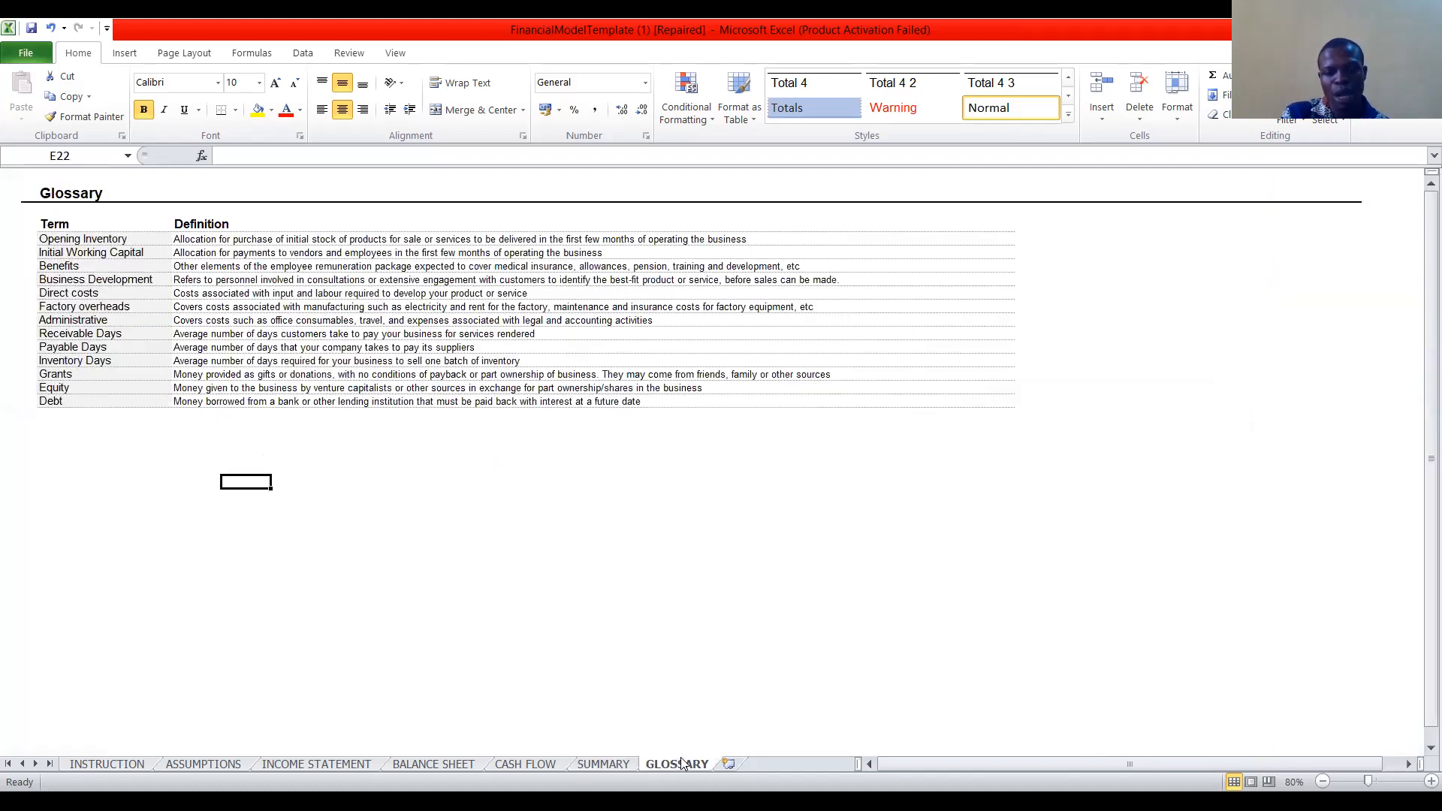
pyautogui.click(464, 615)
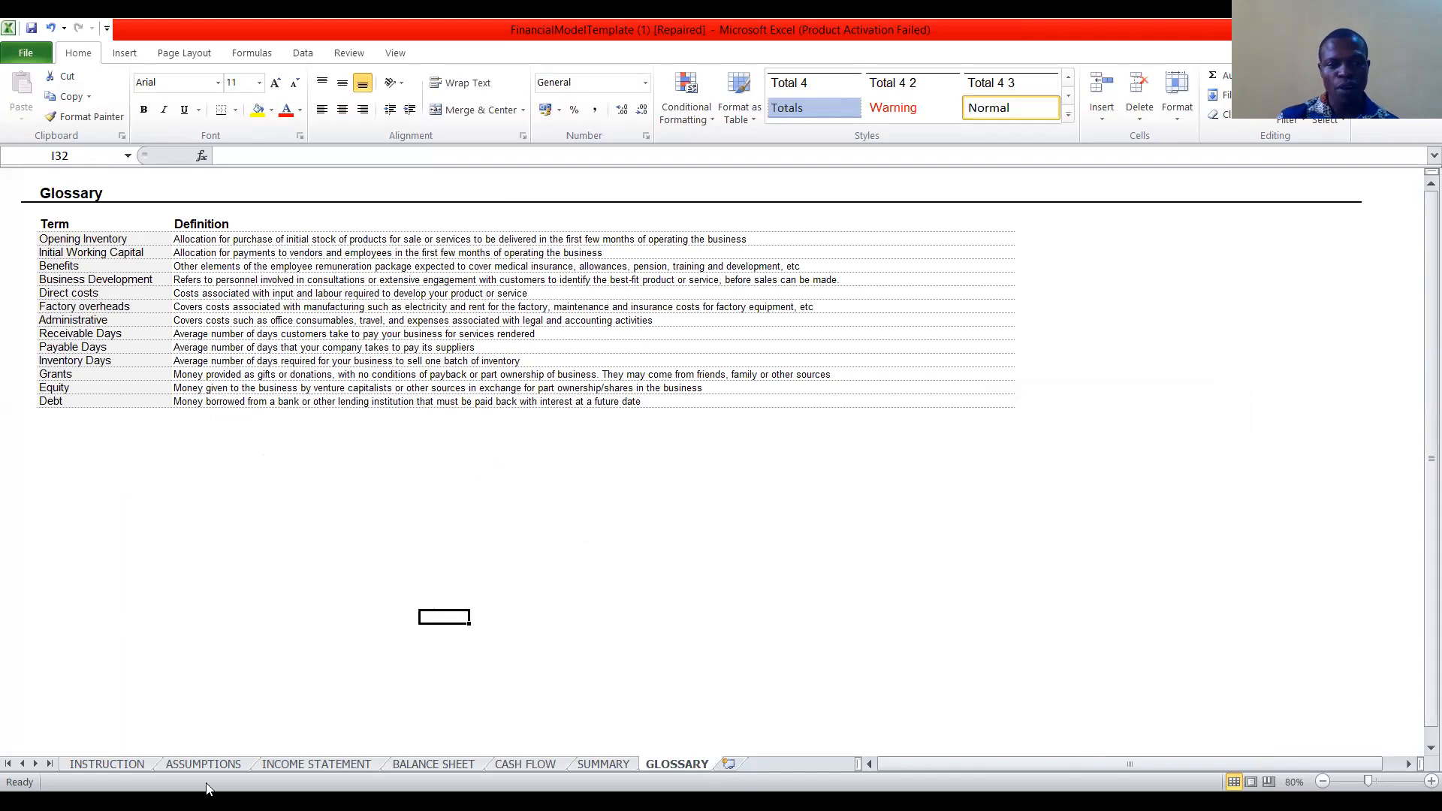
# Return to the ASSUMPTIONS sheet and bring up the dialog for opening a file.
pyautogui.click(178, 765)
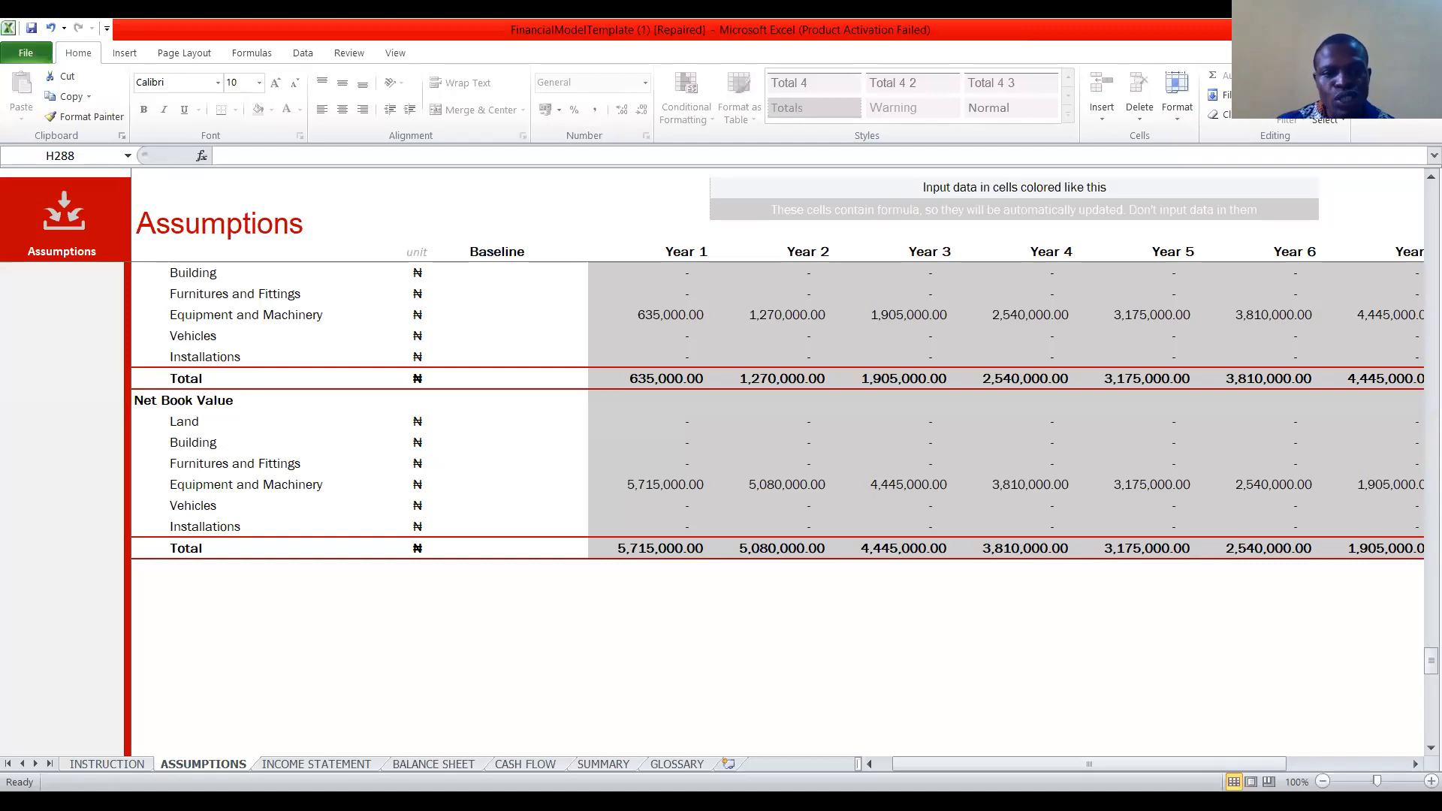
pyautogui.hotkey('ctrl', 'o')
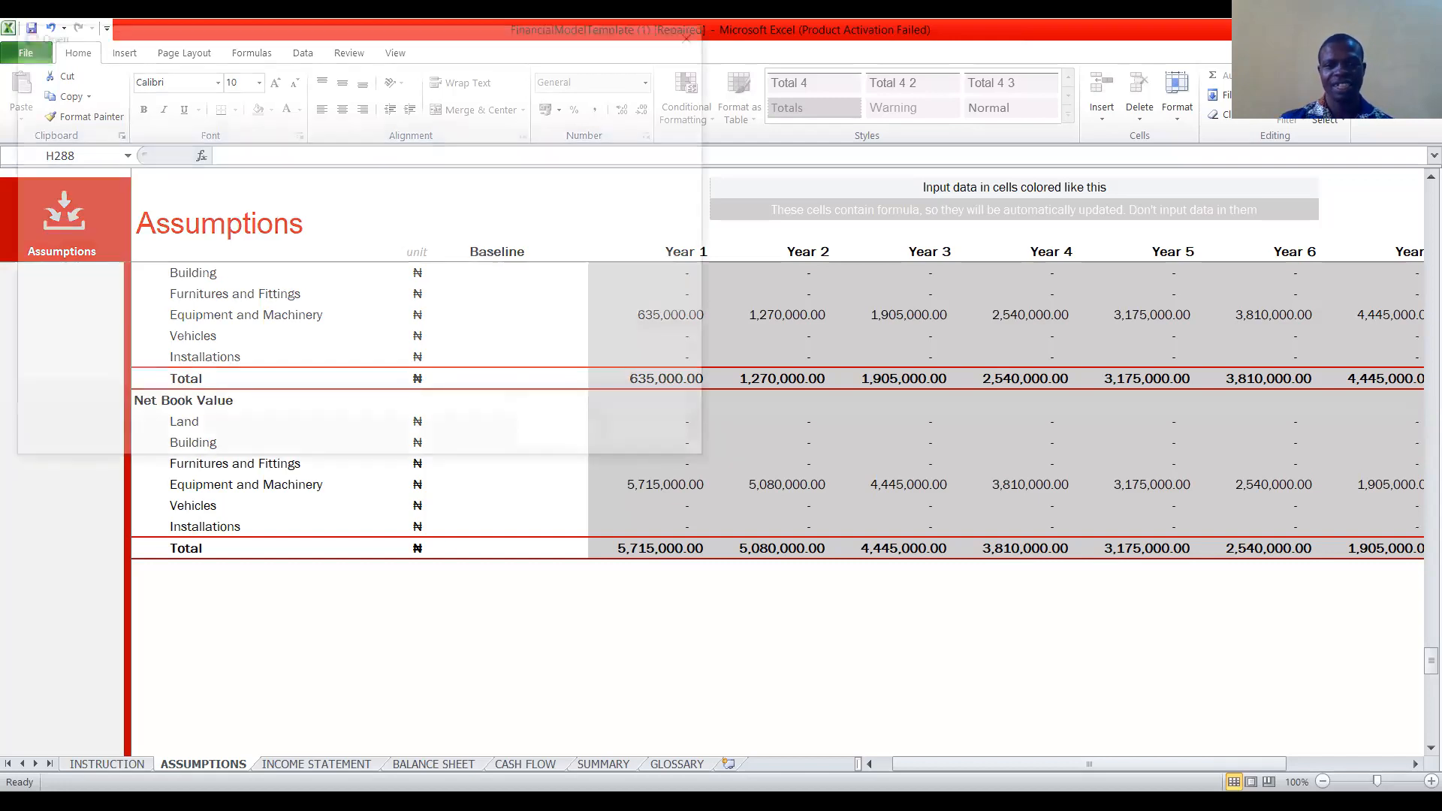